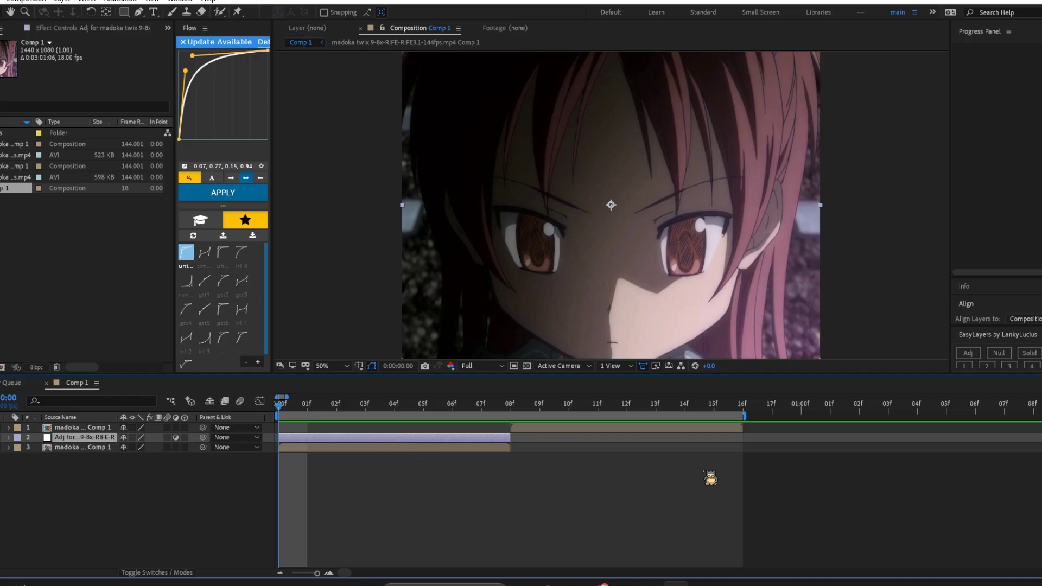
Apply the S_WarpPuddle effect to the adjustment layer above the first clip
key(ctrl+space)
text(waerp)
key(BackSpace)
text(rp)
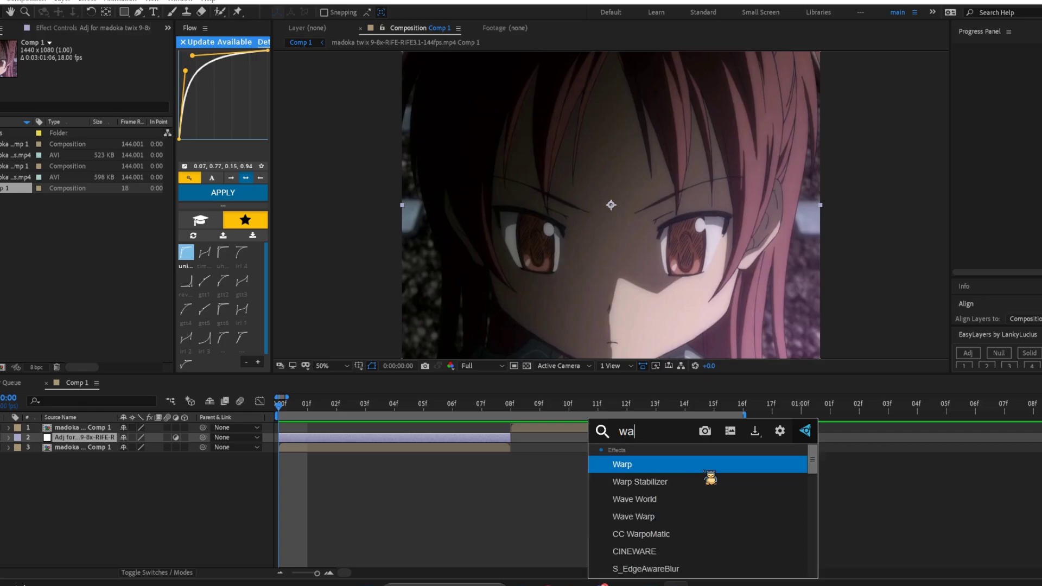
text(bub)
key(Return)
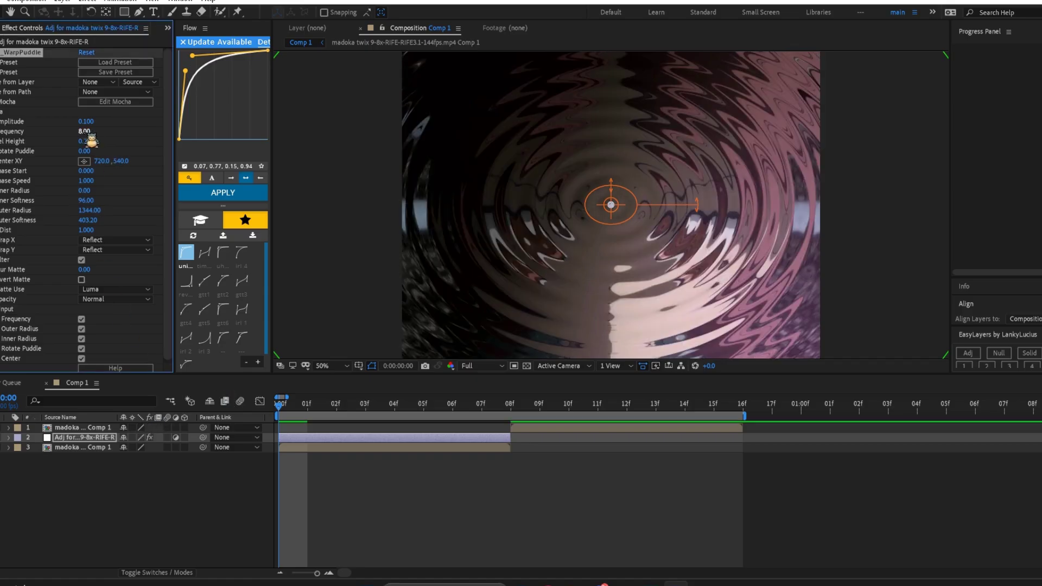
Set the puddle warp's frequency to 0.2 and amplitude to 0.25, and raise its inner softness and outer radius to 32767
text(0.2)
key(Return)
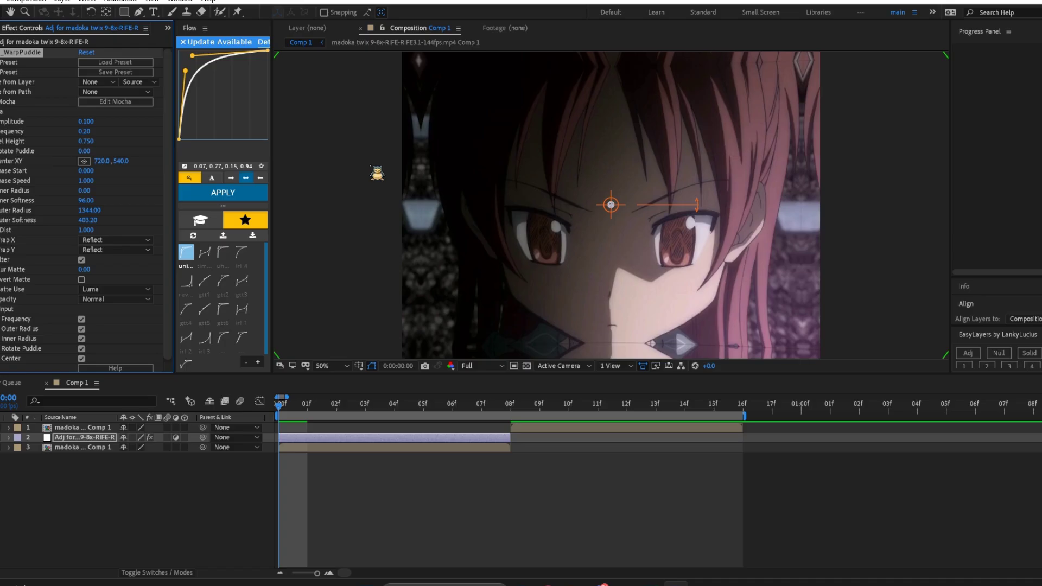
text(.75)
key(Return)
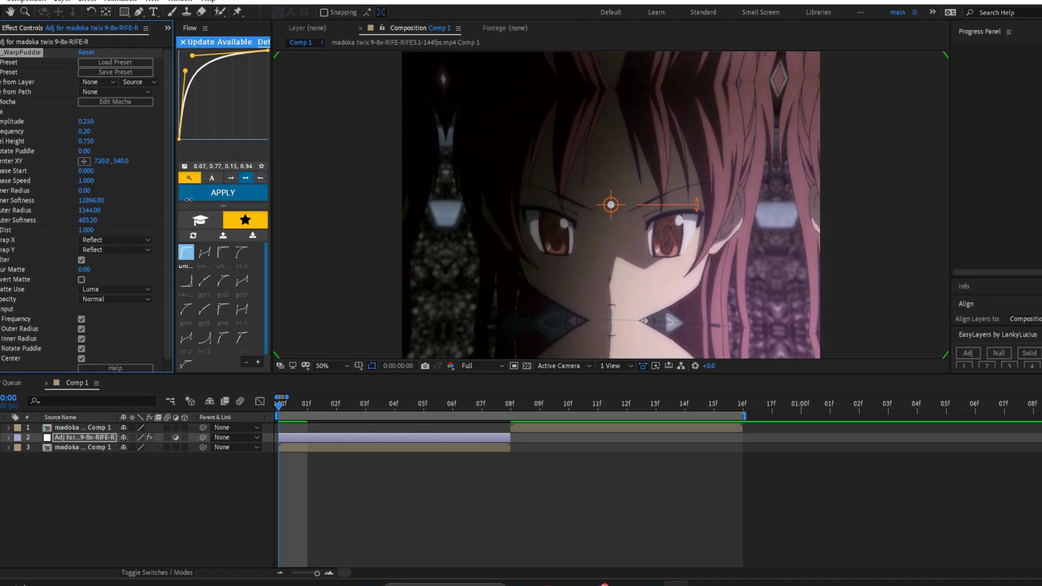
drag(170, 200, 379, 201)
drag(87, 210, 530, 201)
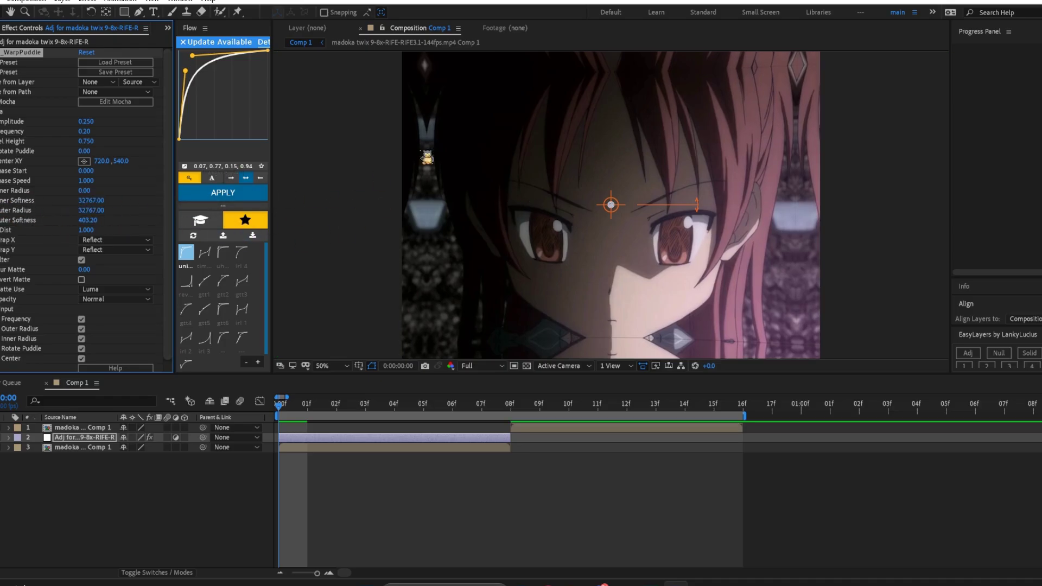
Animate the puddle warp's amplitude from 0.25 at the first frame to 0 at frame 7
key(comma)
key(comma)
key(period)
key(period)
click(482, 404)
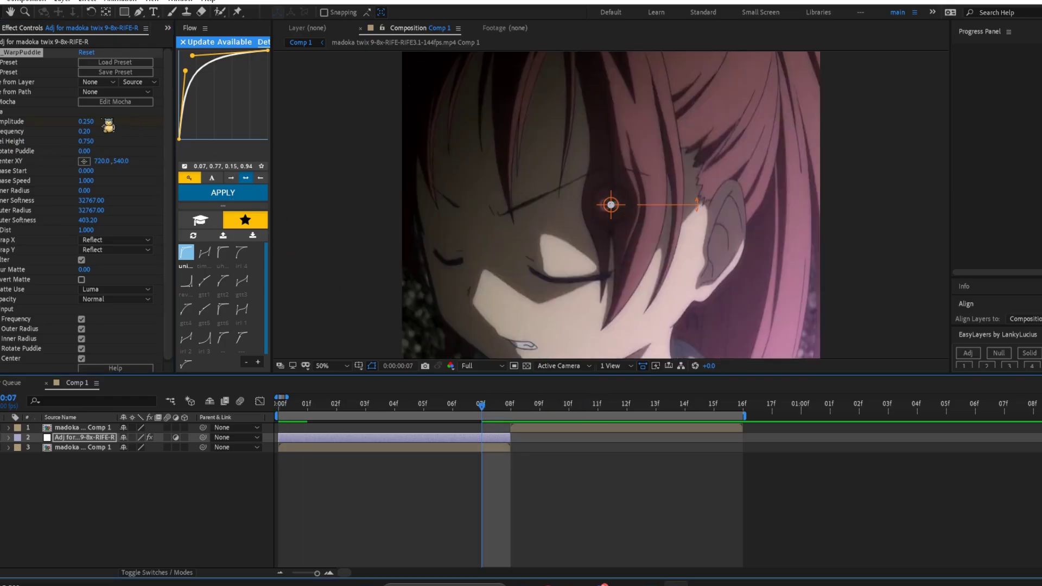
drag(87, 121, 89, 122)
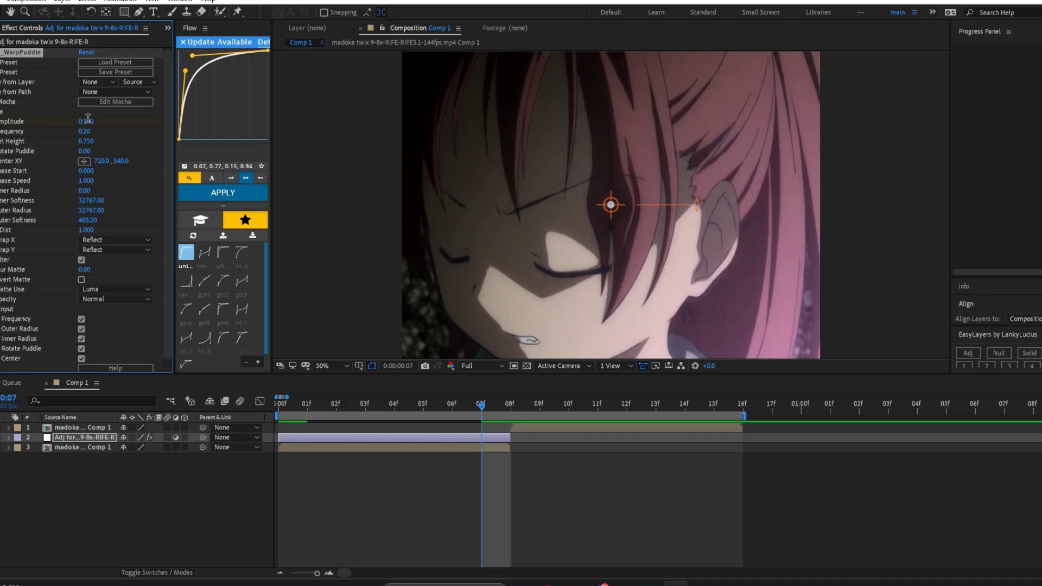
click(87, 121)
text(0)
key(Return)
key(Home)
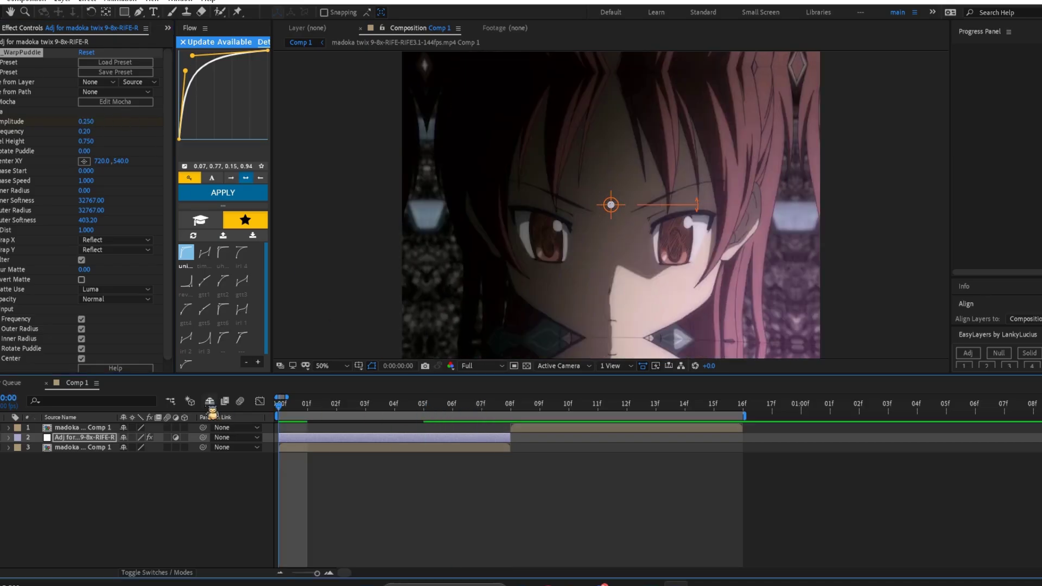
Set the puddle warp's phase start to 4.7 and preview the animation
drag(83, 171, 109, 169)
key(space)
key(space)
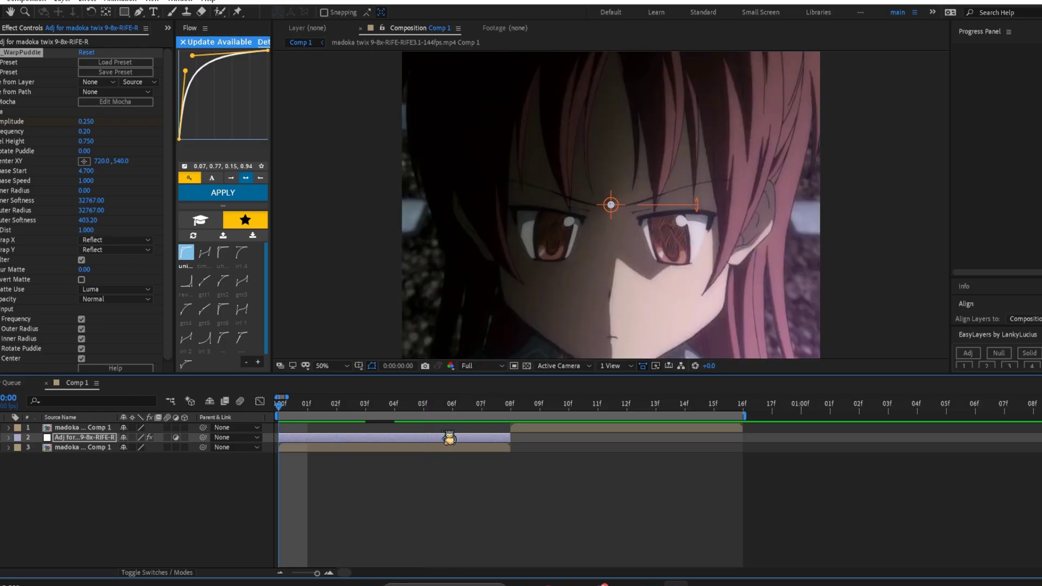
Ease the puddle warp's amplitude keyframes with the Flow curve 0.34, 0.60, 0.19, 0.94 and preview the result
key(u)
drag(504, 452, 255, 471)
click(242, 338)
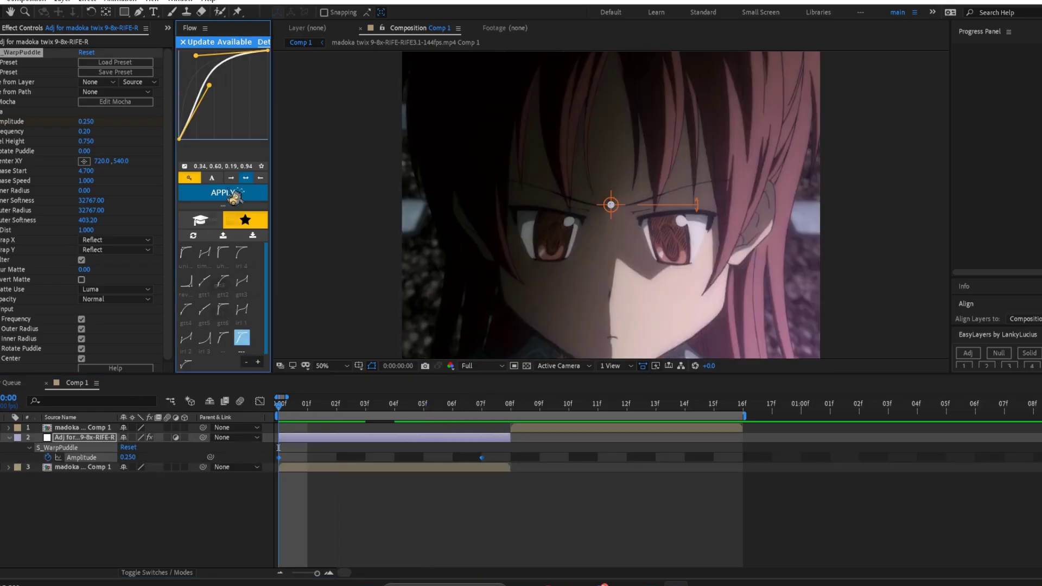
click(223, 192)
click(341, 409)
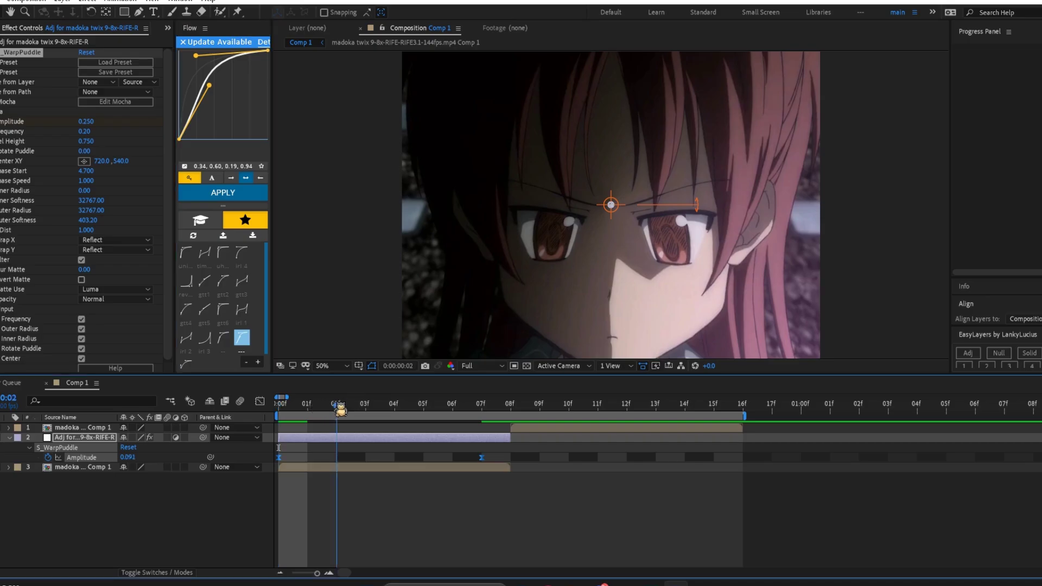
key(space)
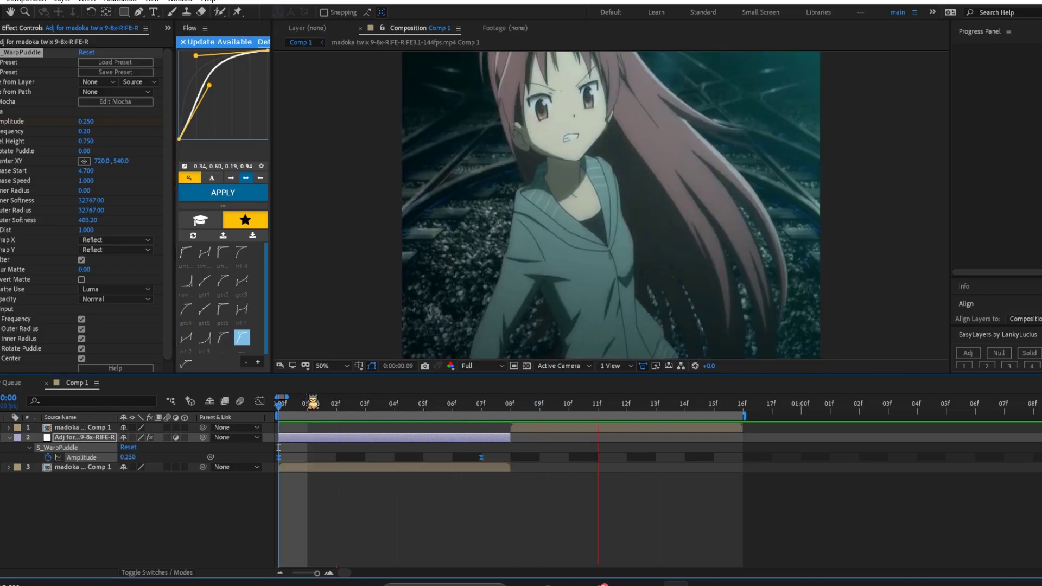
Duplicate the adjustment layer, place the copy above the second clip starting at frame 8, and delete the original
drag(496, 401, 510, 429)
key(ctrl+d)
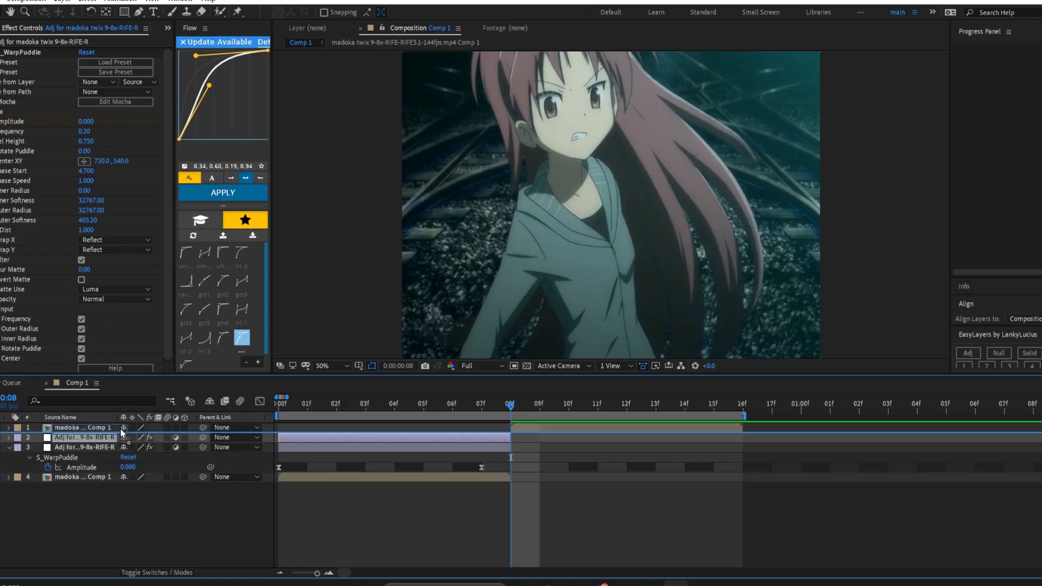
key(ctrl+])
drag(379, 429, 610, 431)
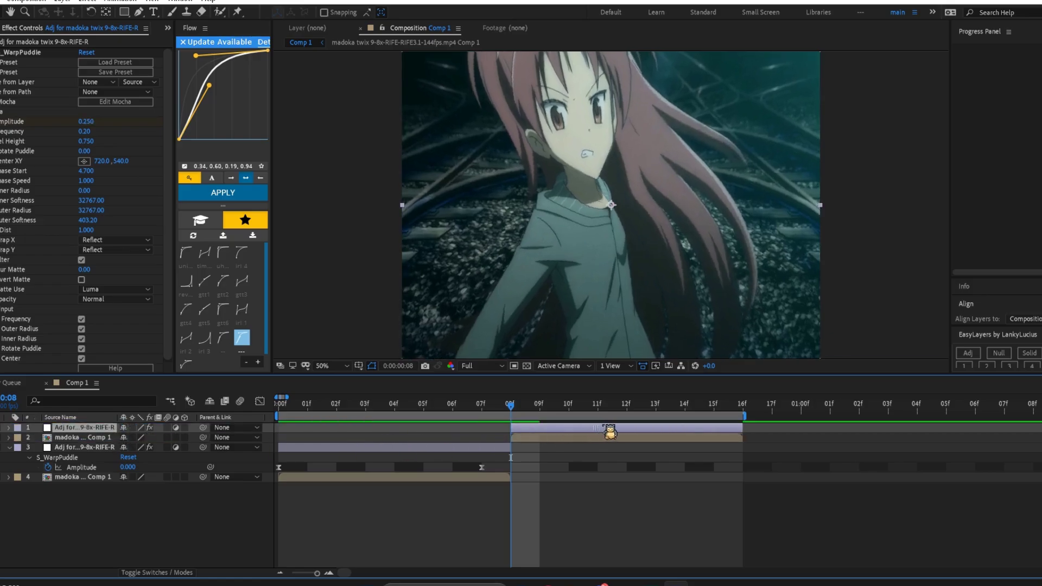
key(Delete)
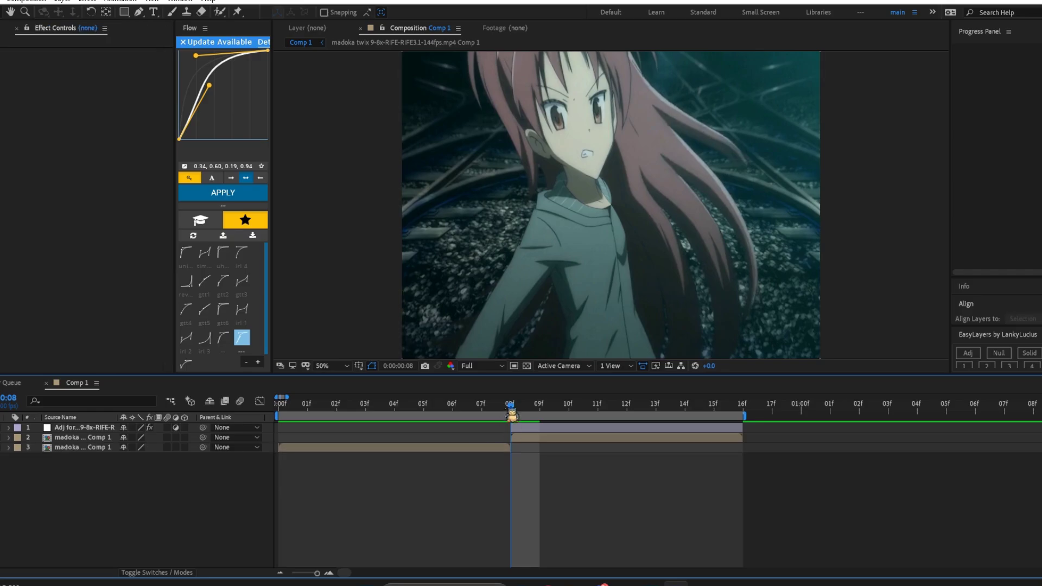
key(space)
Add a one-frame adjustment layer above the first clip at frame 7 and apply the Warp effect to it
drag(553, 425, 487, 422)
key(Page_Up)
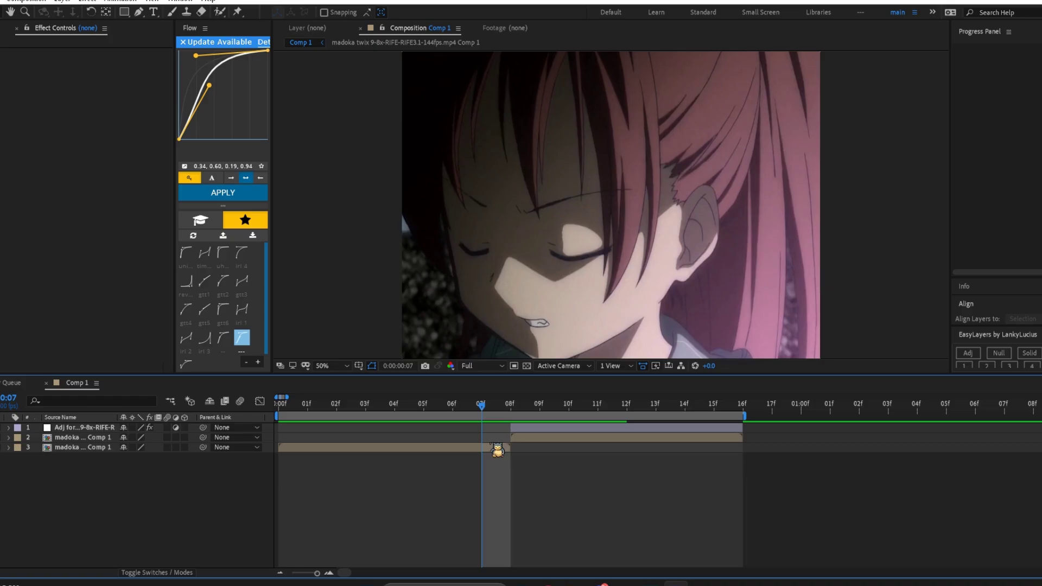
click(503, 448)
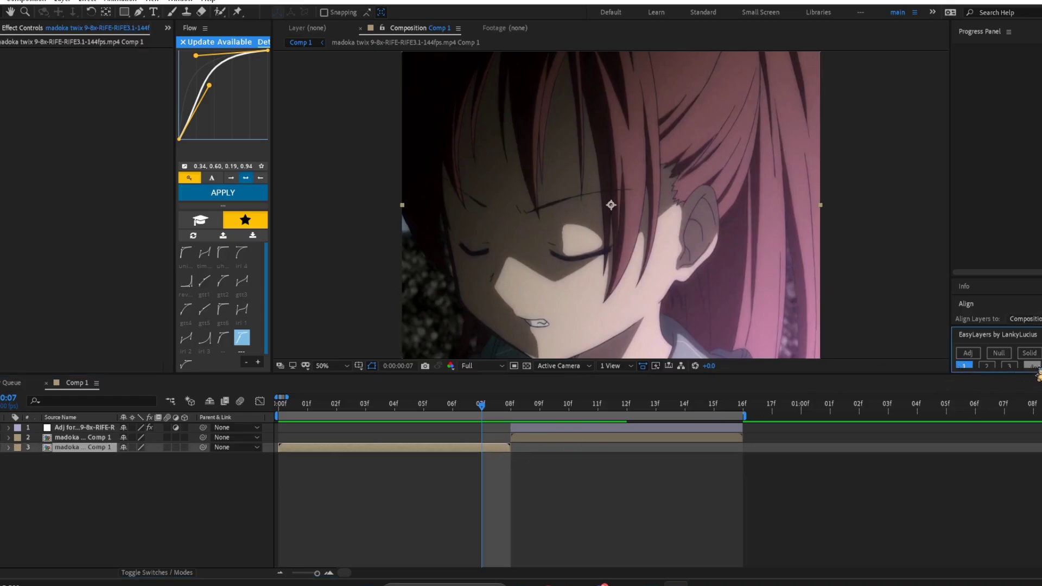
click(971, 368)
key(ctrl+space)
text(warpp)
key(BackSpace)
click(688, 466)
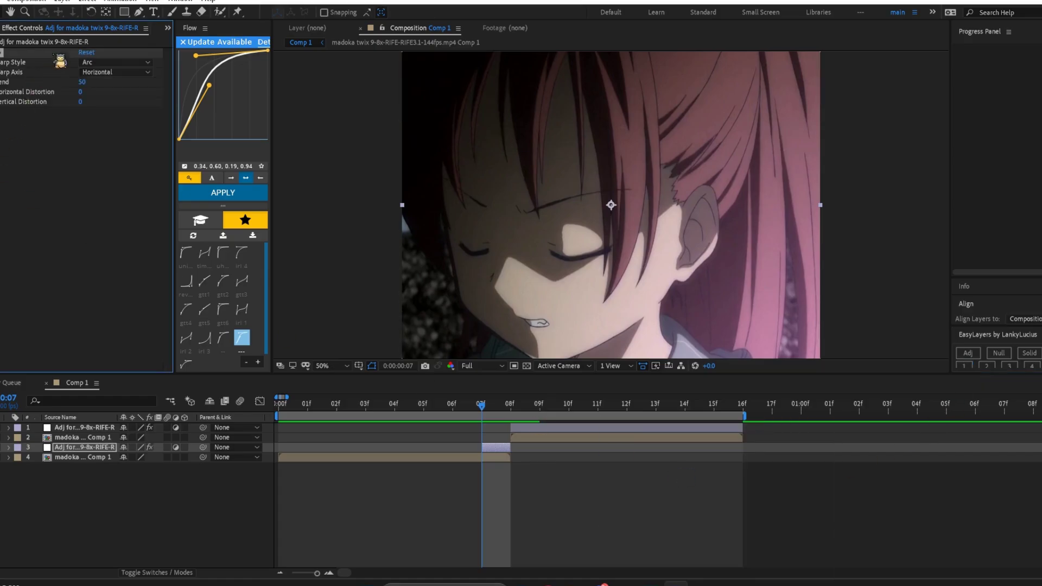
Set the warp style to FishEye with a bend of -100 and preview the transition
click(115, 62)
click(111, 216)
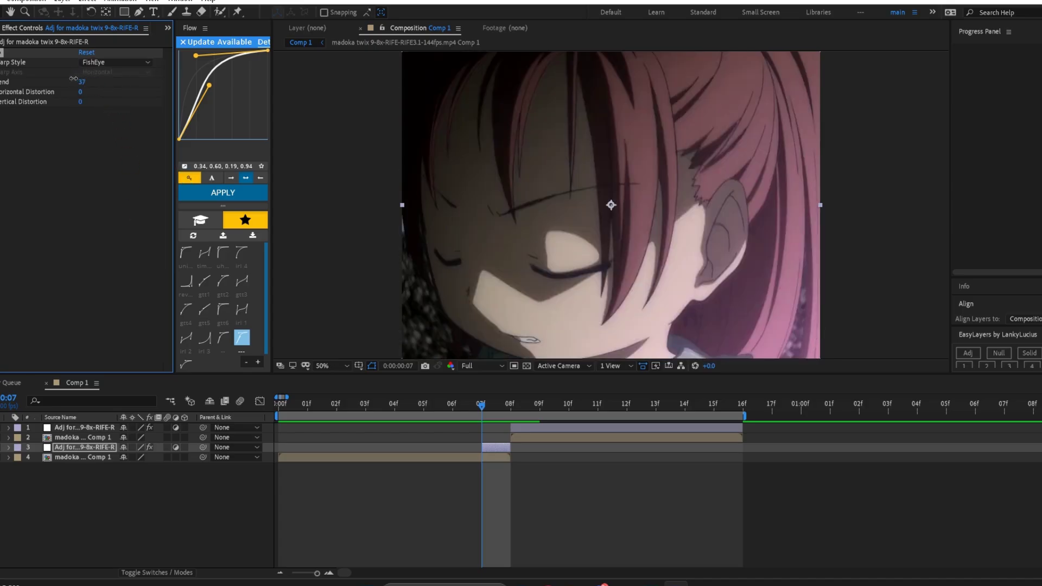
drag(75, 79, 22, 79)
drag(510, 404, 262, 410)
key(space)
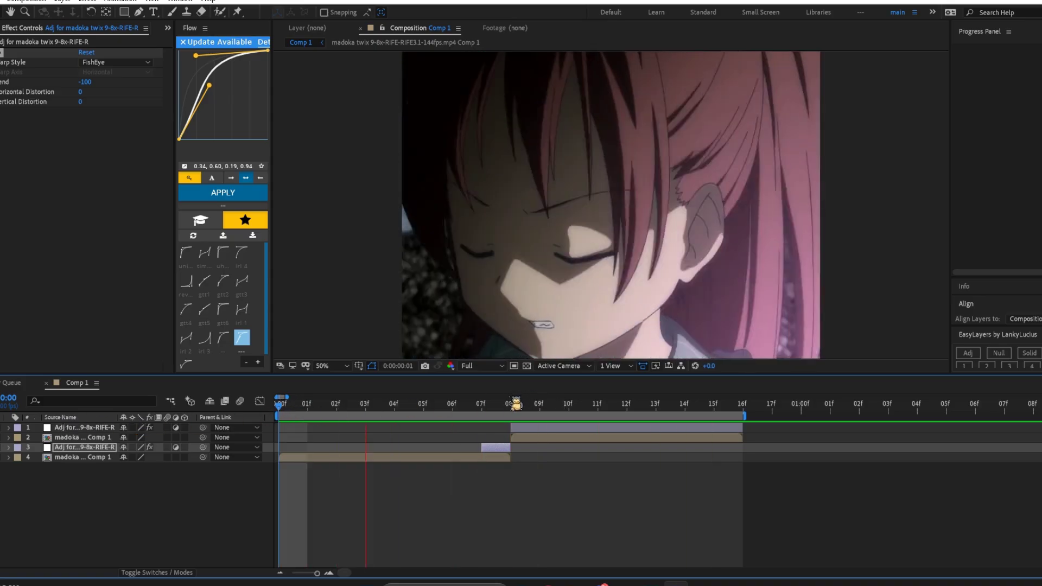
Delete the puddle warp and fisheye adjustment layers, leaving only the two clips
click(511, 411)
click(529, 431)
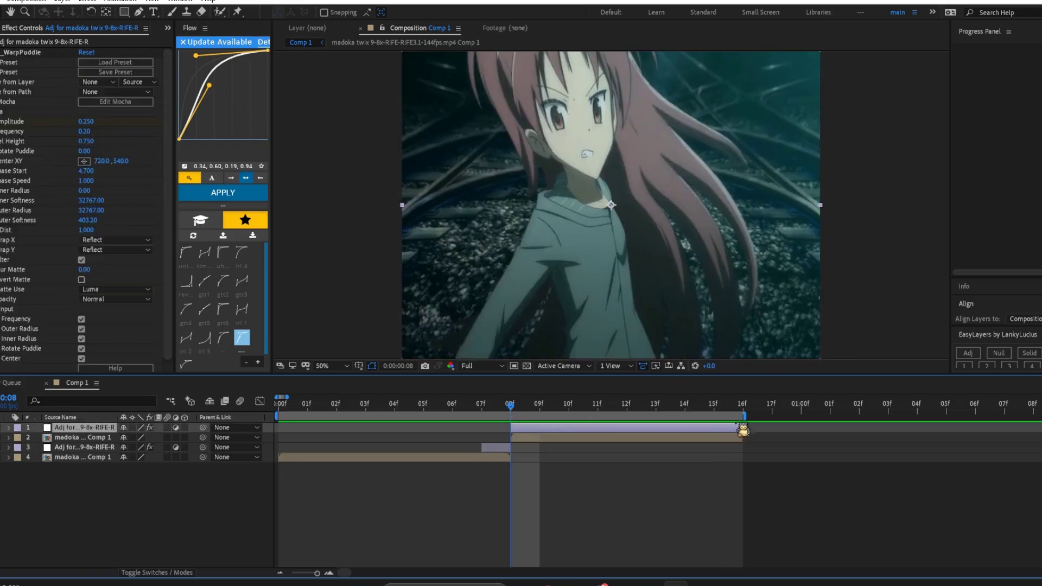
key(Home)
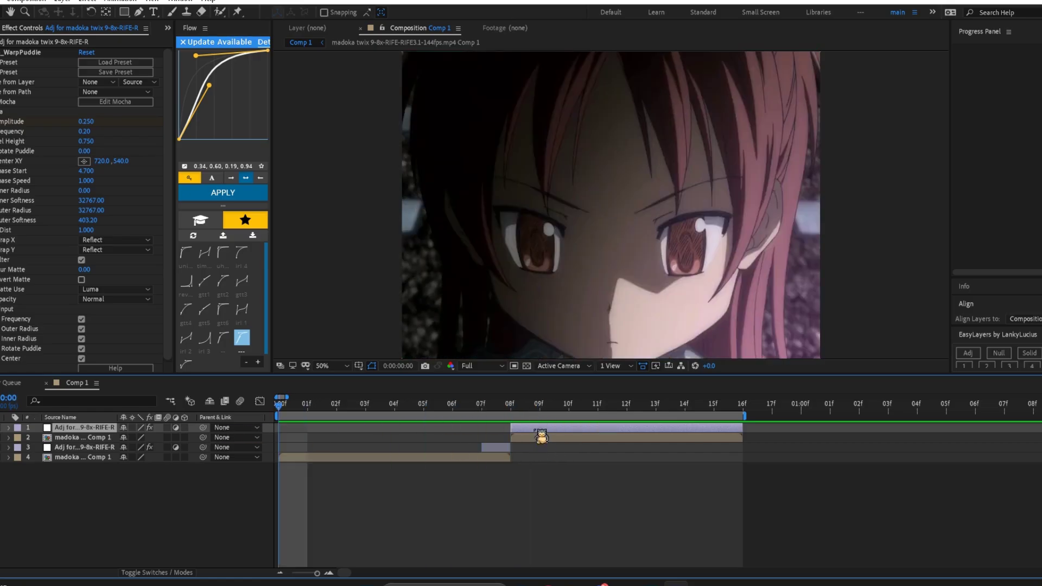
key(Delete)
click(498, 447)
click(498, 438)
key(Delete)
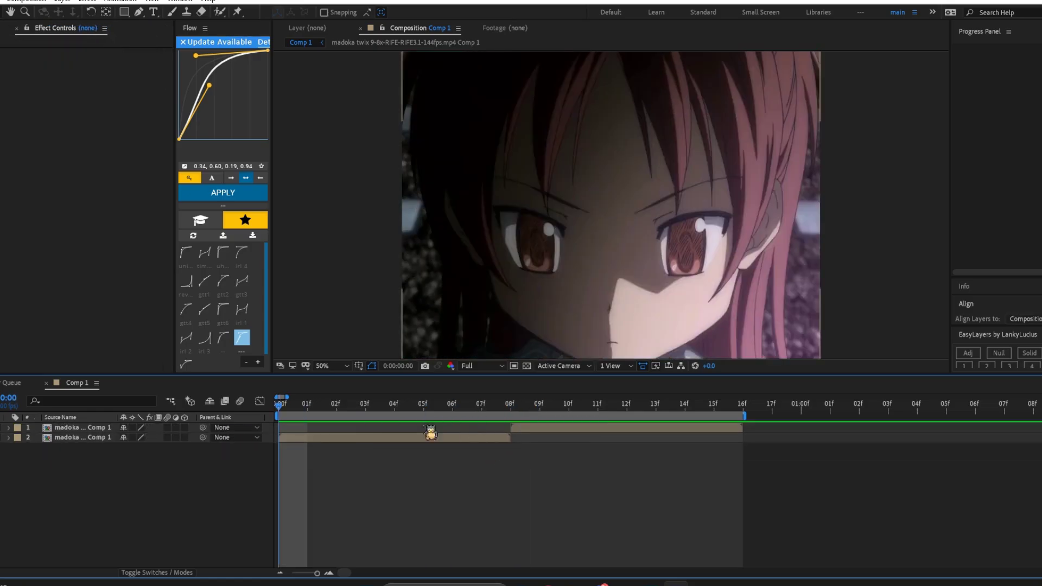
Add an adjustment layer above the first clip from the first frame and apply the S_WarpBubble effect to it
drag(336, 411, 284, 411)
key(Home)
click(967, 353)
key(ctrl+space)
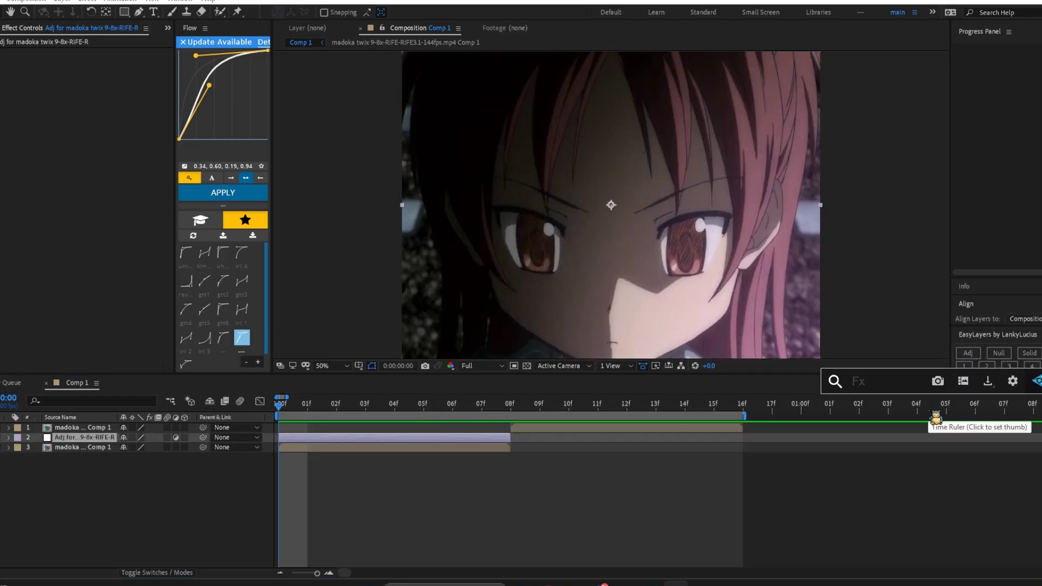
text(warpbub)
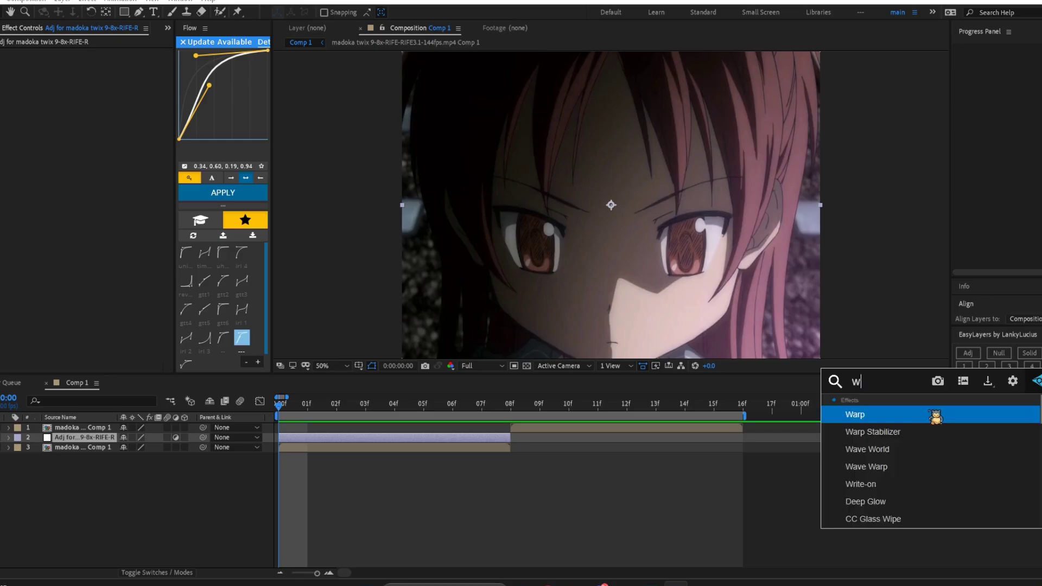
key(Return)
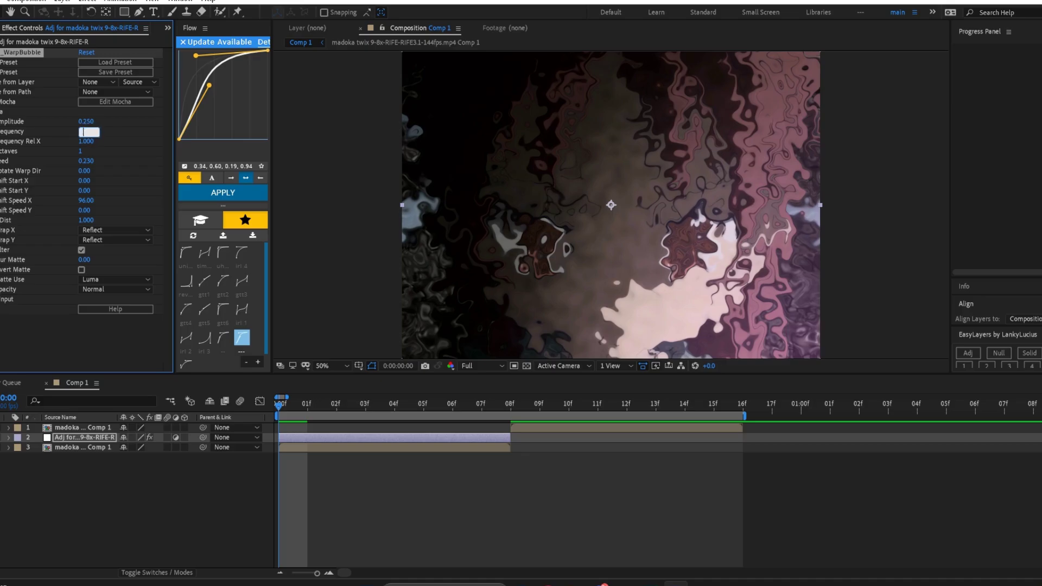
Set the bubble warp's frequency to 0.4 and raise its shift speed X and Y to 32767
text(0)
key(Return)
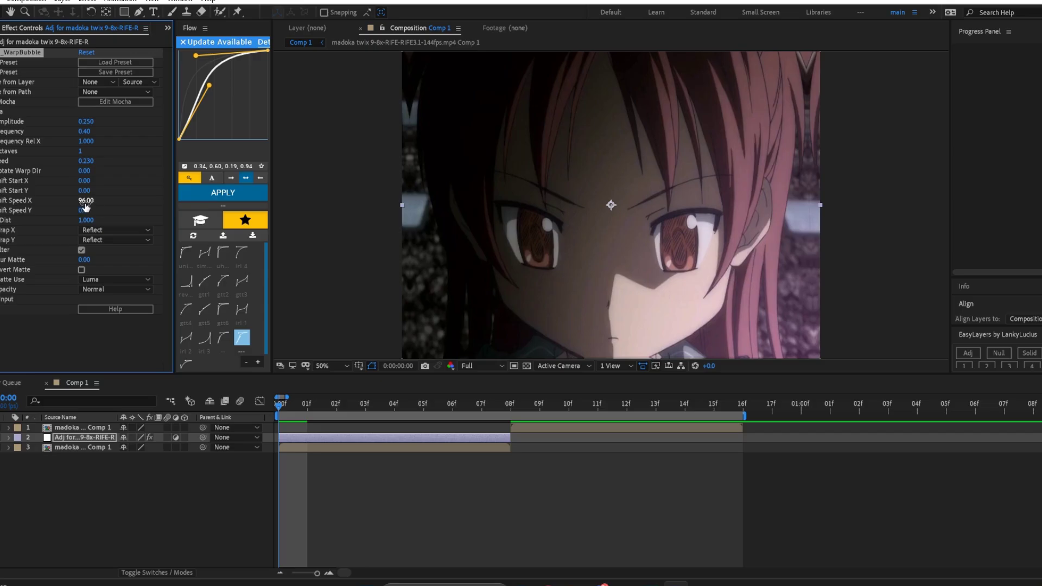
drag(301, 204, 447, 212)
drag(85, 210, 306, 206)
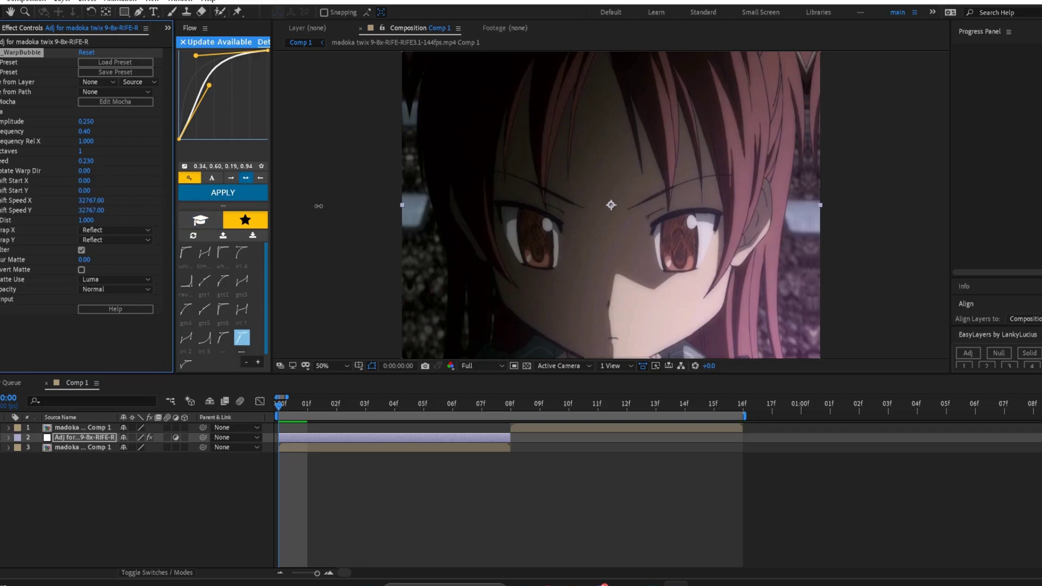
Raise the bubble warp's shift start X and Y to 32767 and set its seed to 1.49
drag(87, 191, 380, 191)
drag(85, 181, 415, 188)
drag(86, 160, 163, 161)
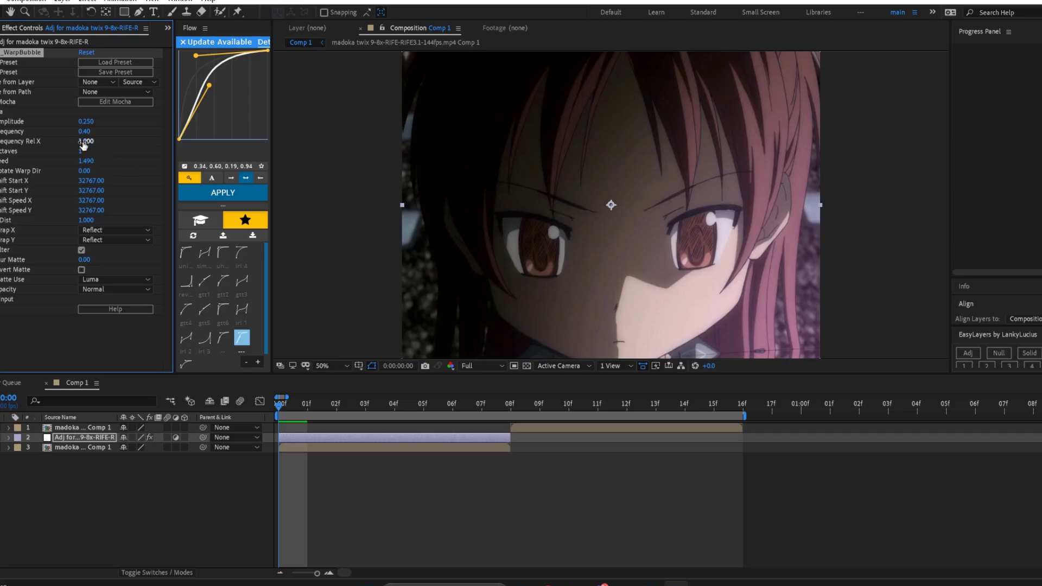
Animate the bubble warp's amplitude from 0.25 at the first frame to 0 at frame 7, easing the keyframes with the Flow curve
key(space)
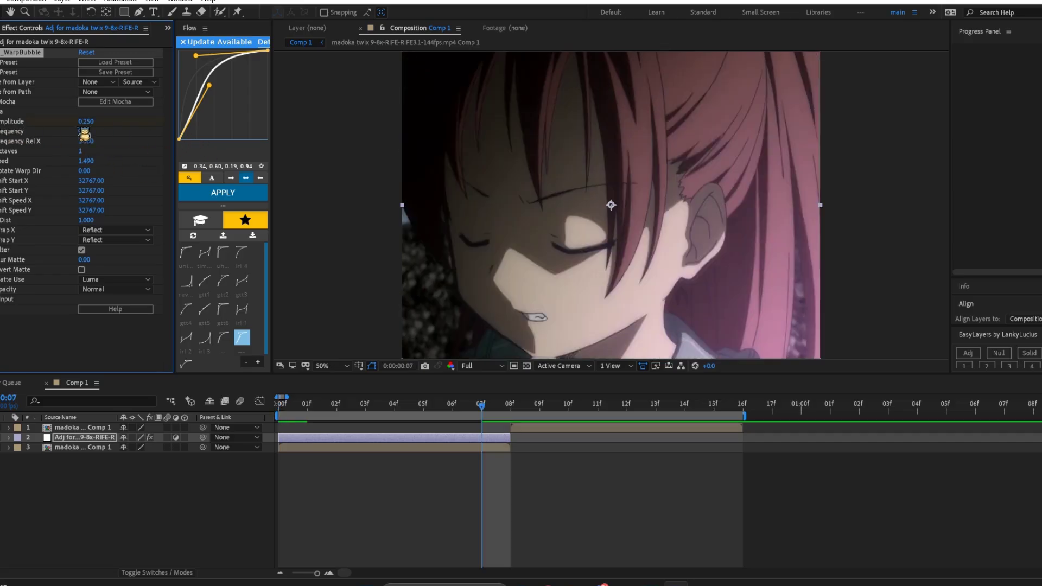
key(Return)
key(u)
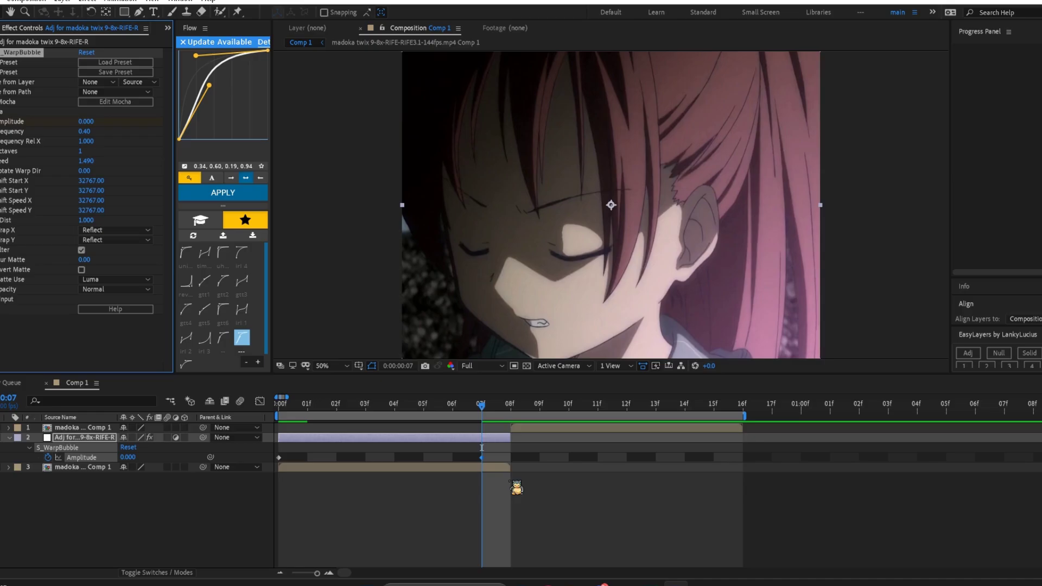
Duplicate the bubble warp adjustment layer, place the copy above the second clip starting at frame 8, and preview it
click(435, 437)
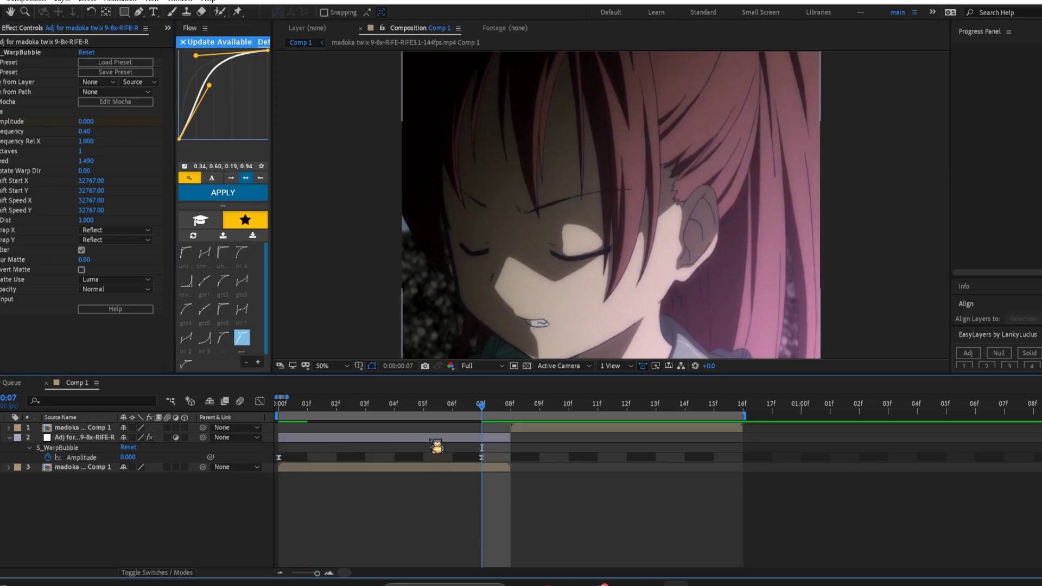
key(ctrl+d)
drag(92, 424, 93, 426)
drag(373, 428, 597, 443)
key(space)
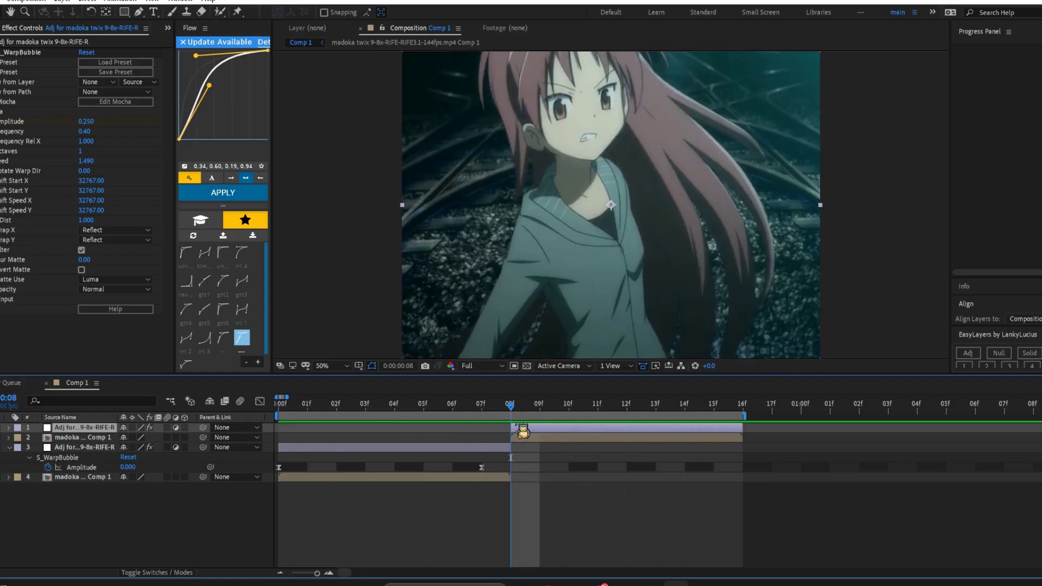
Delete both bubble warp adjustment layers to compare the clips without the effect, and undo the deletions
key(Delete)
drag(294, 410, 224, 410)
click(305, 435)
key(Delete)
drag(301, 408, 255, 415)
key(ctrl+z)
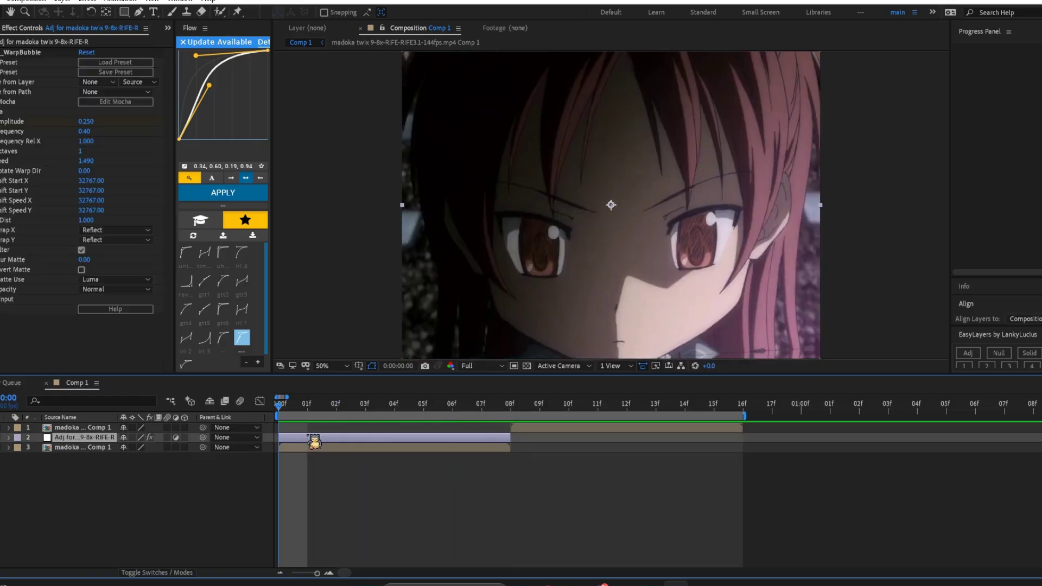
key(ctrl+z)
drag(348, 408, 182, 407)
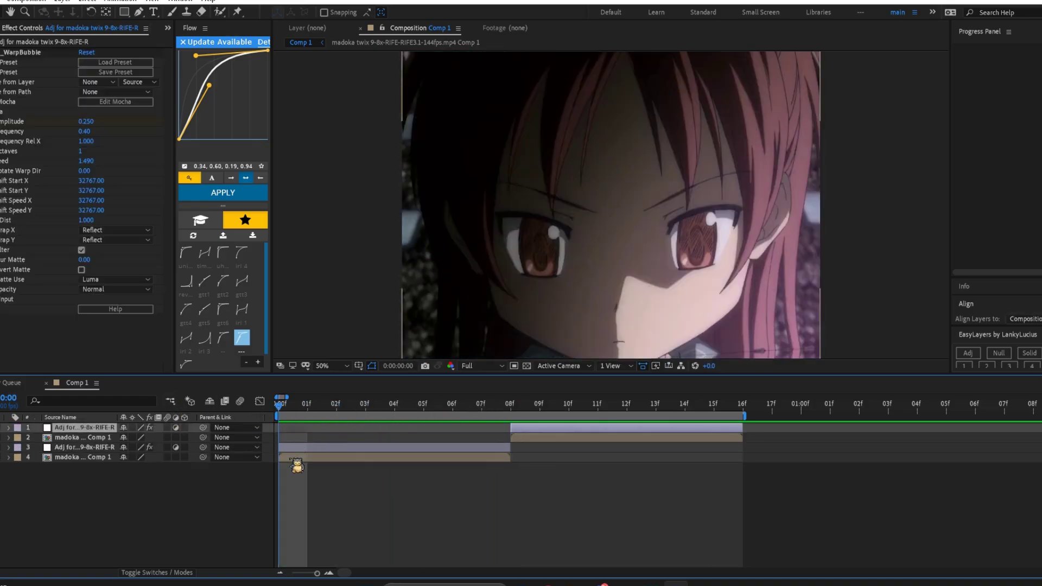
Add an adjustment layer directly above the first clip and apply the S_Shake effect to it
click(293, 457)
click(969, 353)
key(ctrl+space)
text(s_s)
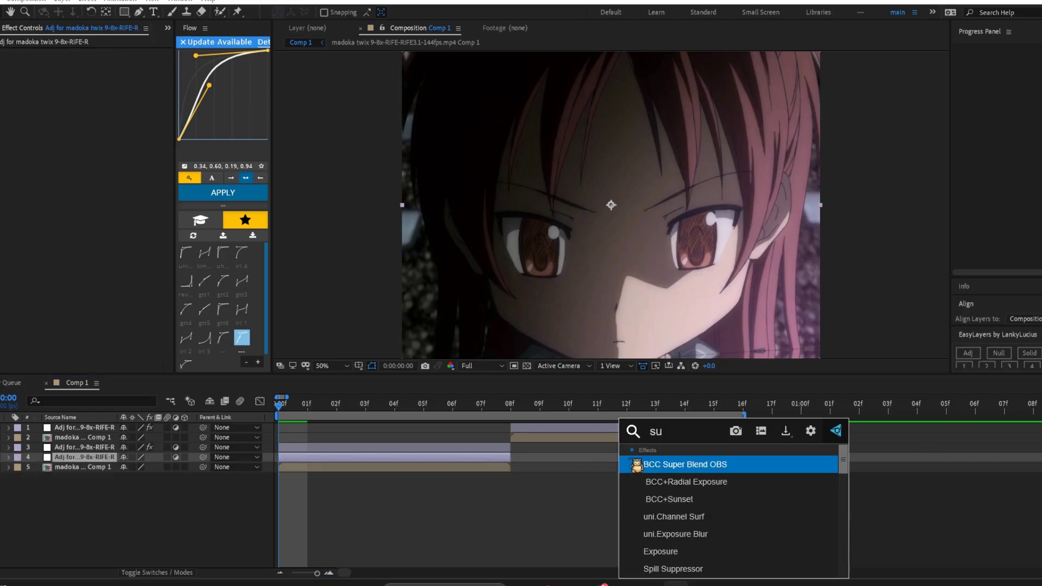
text(hake)
key(Return)
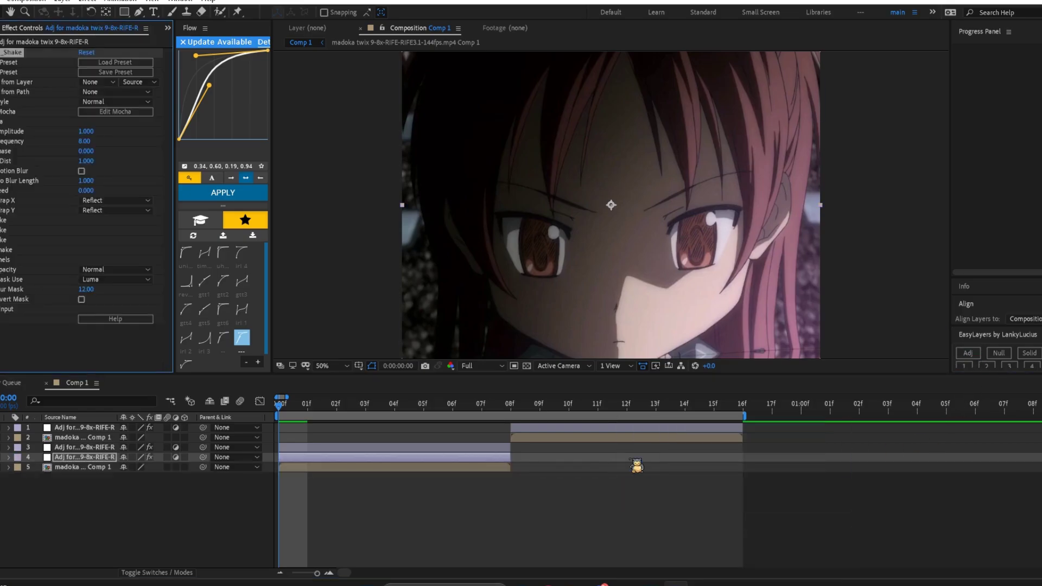
Set the shake's amplitude to 2.4 and its frequency to 11
click(92, 133)
text(2.4)
key(Return)
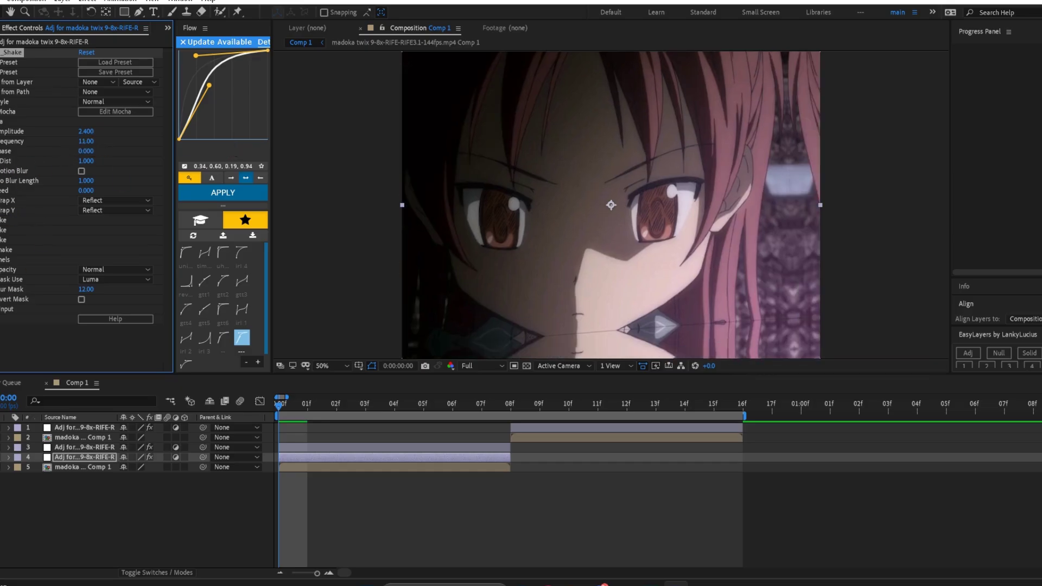
Set the shake's X Rand Amp to 152, Y Rand Amp to 72 and Z Rand Amp to 101
click(1, 220)
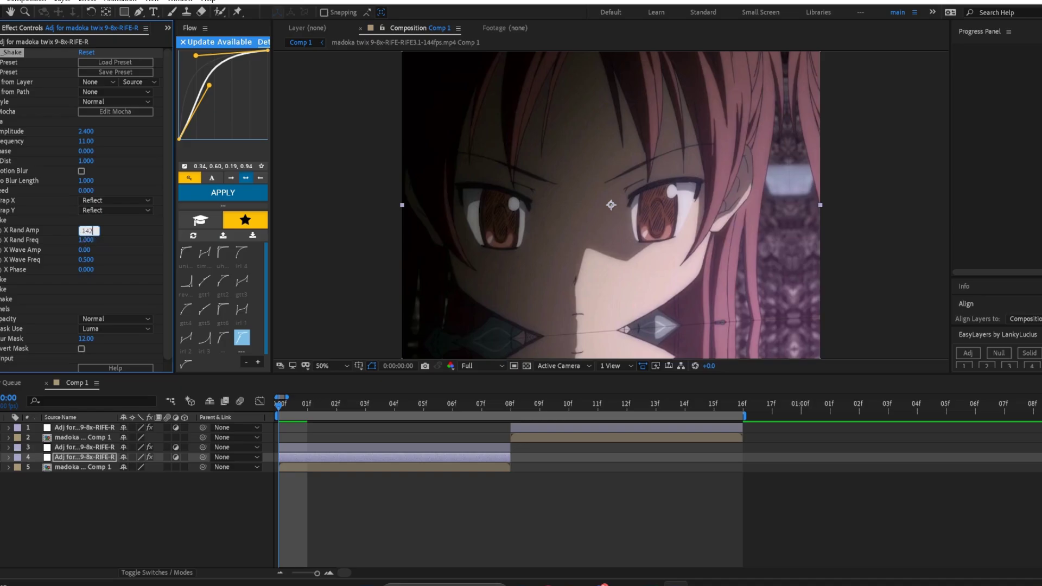
key(Return)
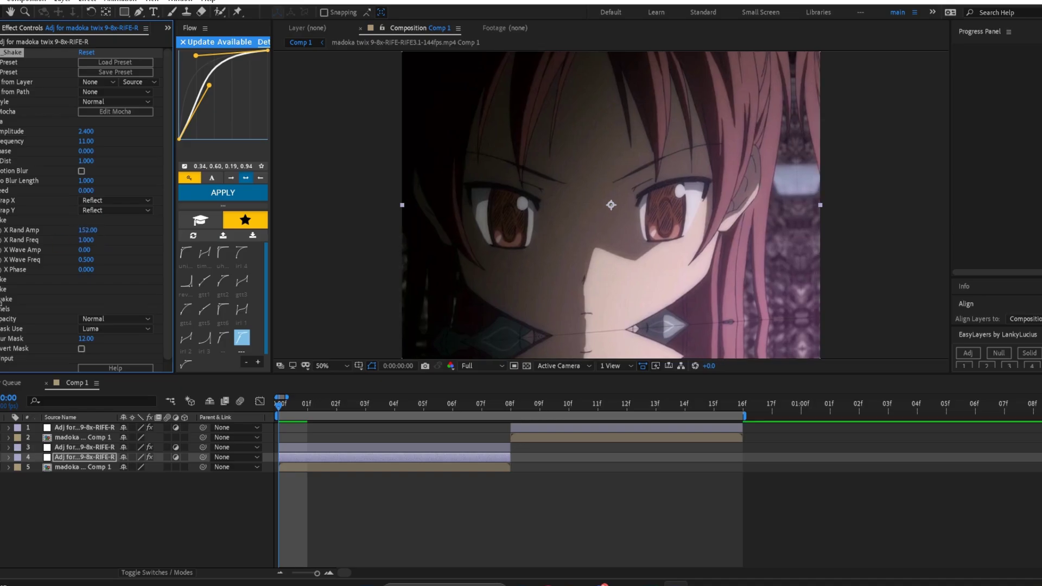
click(3, 280)
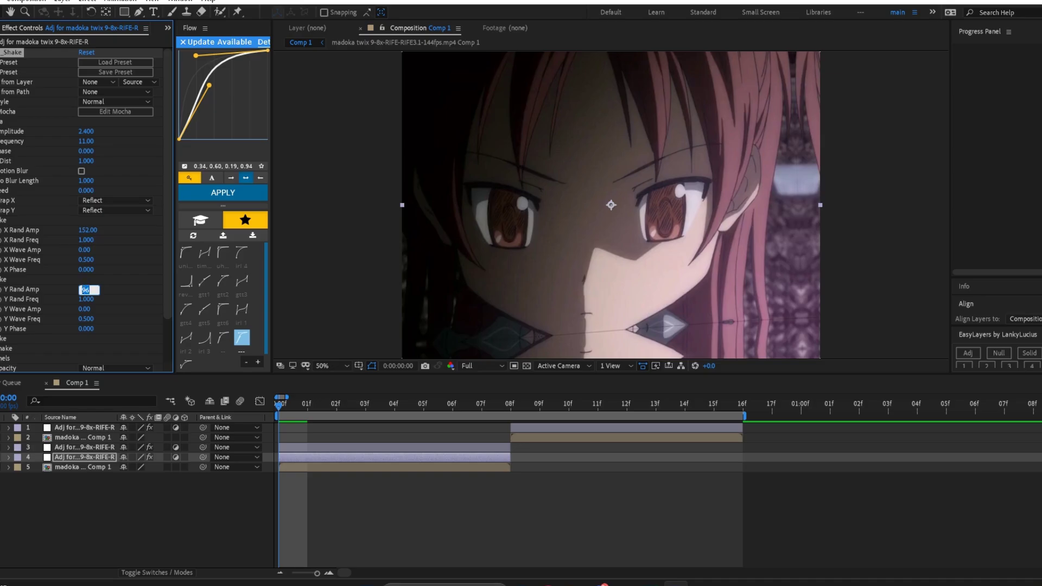
click(3, 338)
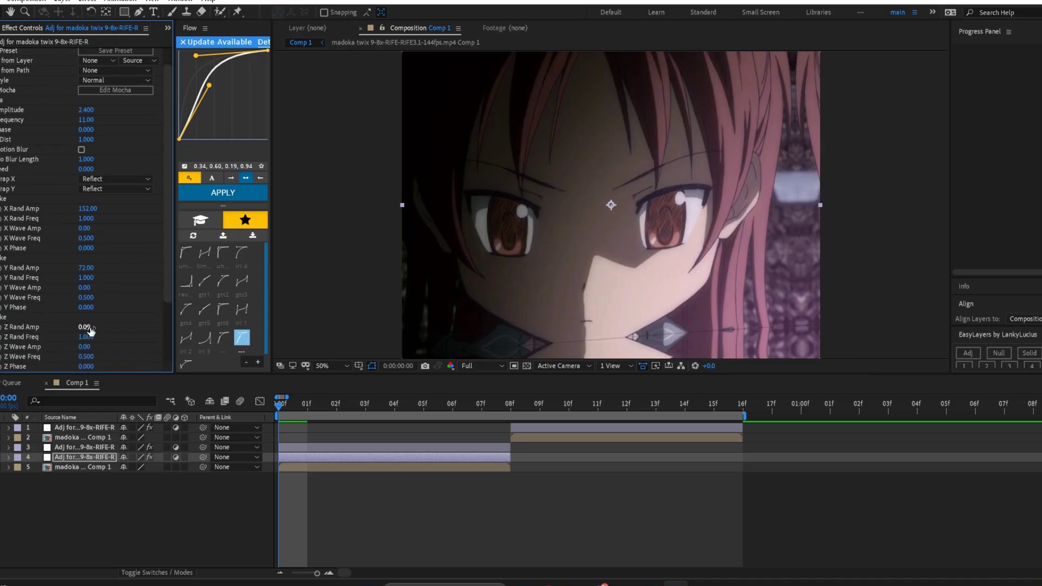
scroll(26, 290, down, 3)
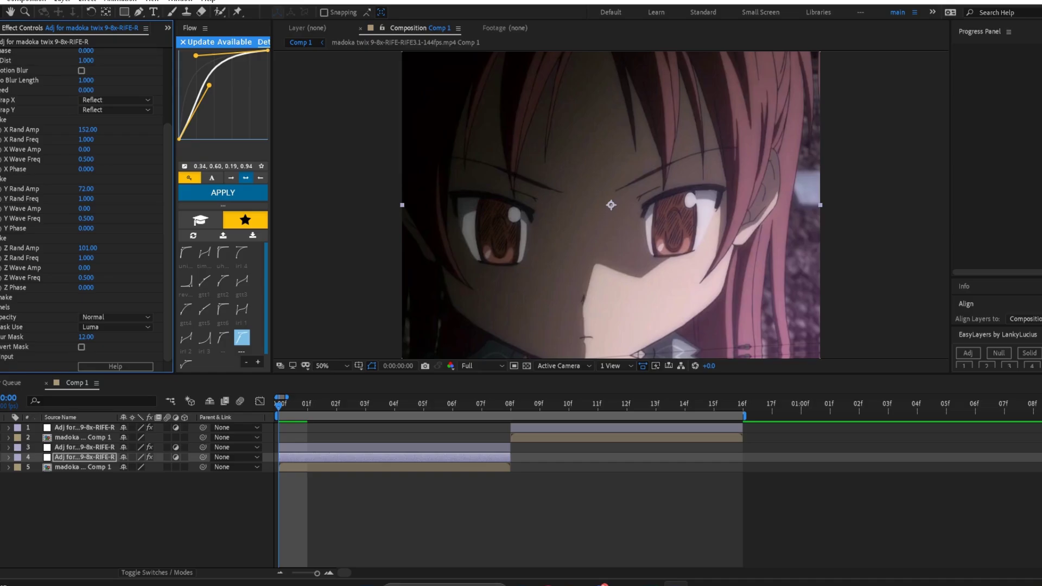
click(2, 297)
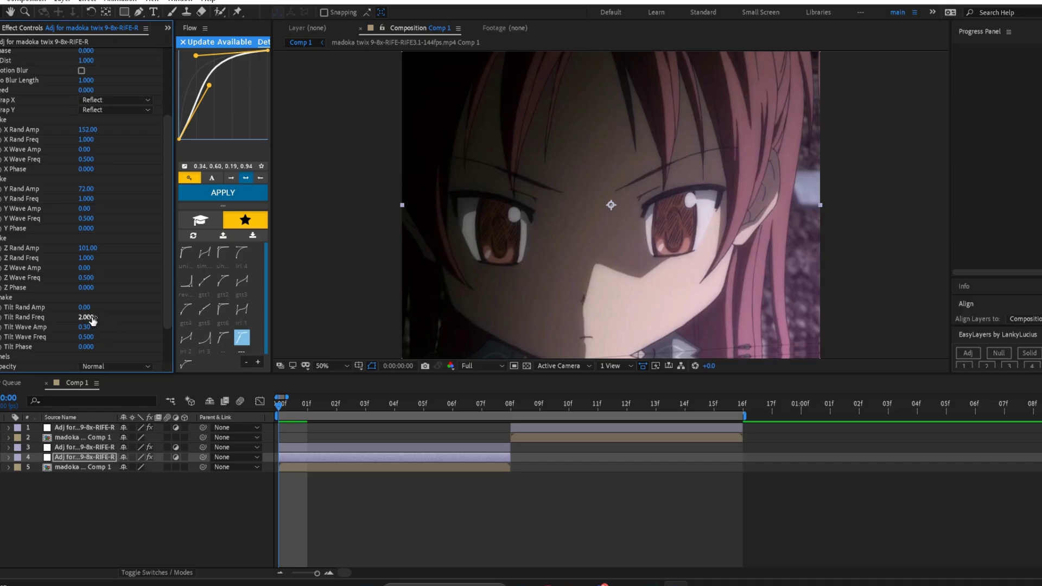
key(Return)
Enable the shake's motion blur and set its blur length to 0.4
scroll(90, 312, up, 3)
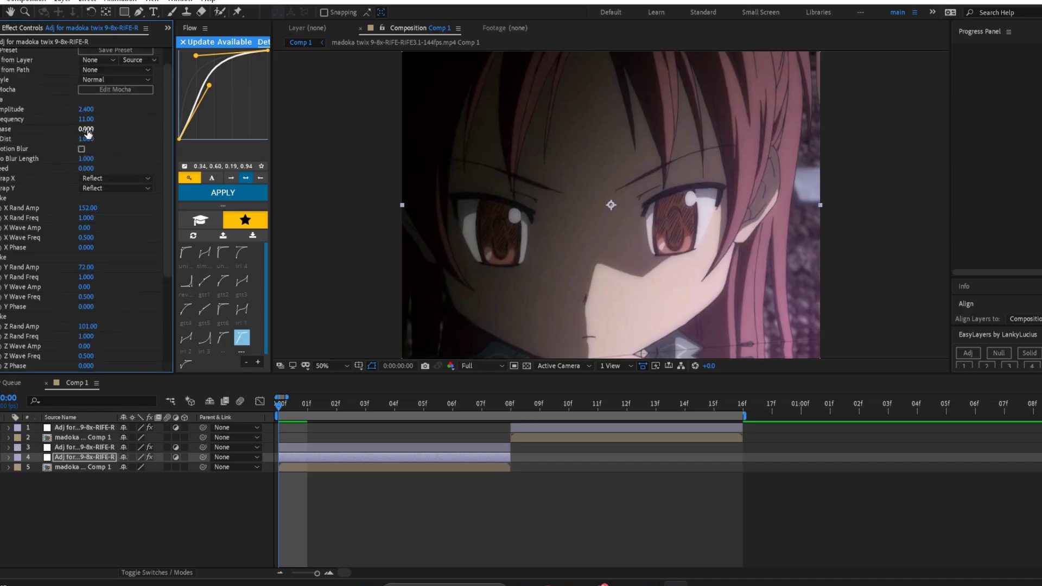
click(82, 155)
click(81, 149)
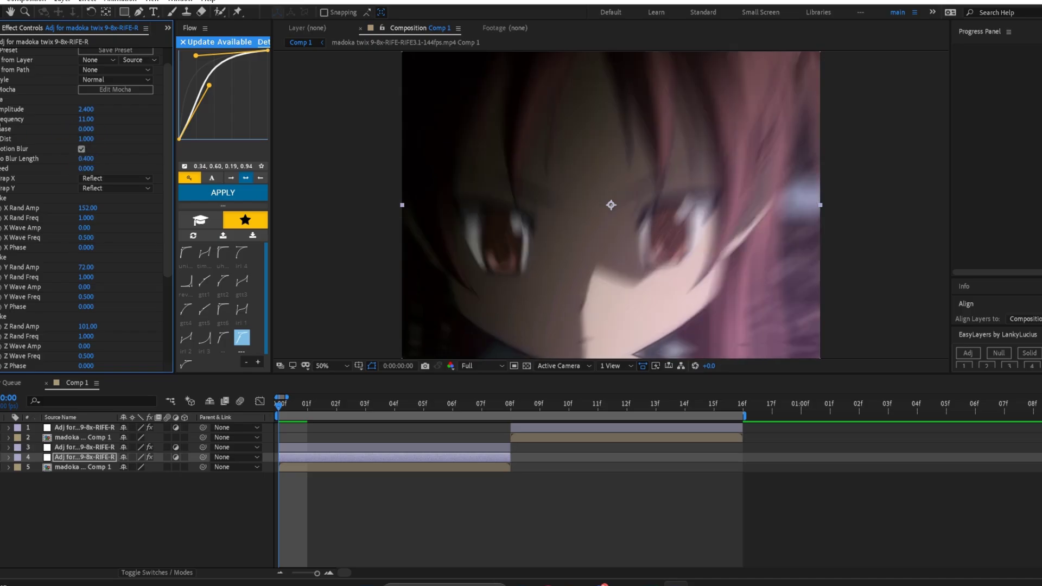
Animate the shake's amplitude from 2.4 at the first frame to 0 at frame 7, easing the keyframes with the Flow curve
click(487, 405)
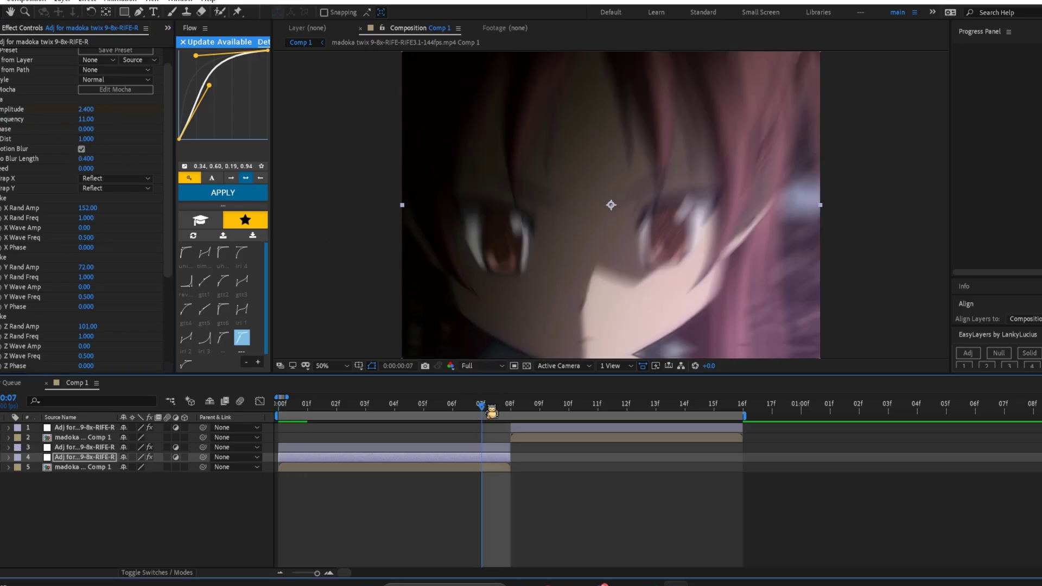
click(85, 110)
text(0)
key(Return)
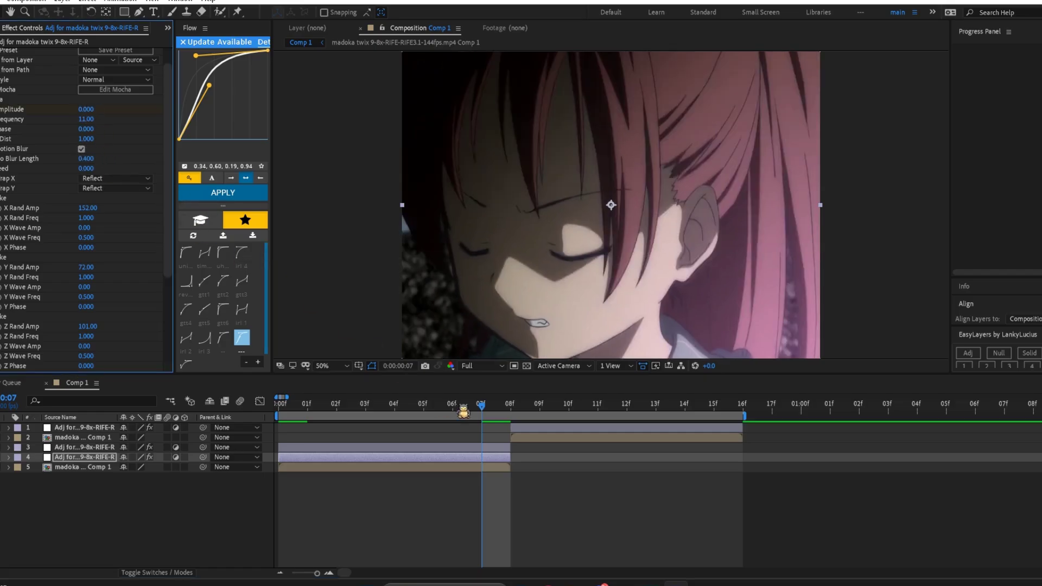
key(u)
drag(512, 508, 280, 472)
click(227, 198)
click(483, 470)
Duplicate the shake adjustment layer and place the copy above the second clip, starting at frame 8
click(493, 459)
key(ctrl+d)
drag(66, 459, 70, 437)
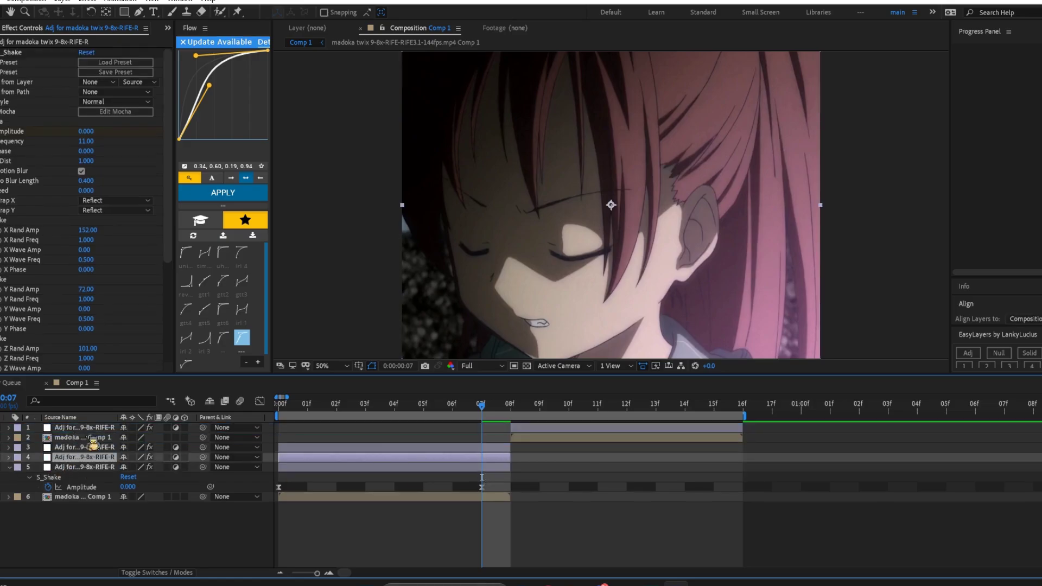
drag(467, 437, 703, 455)
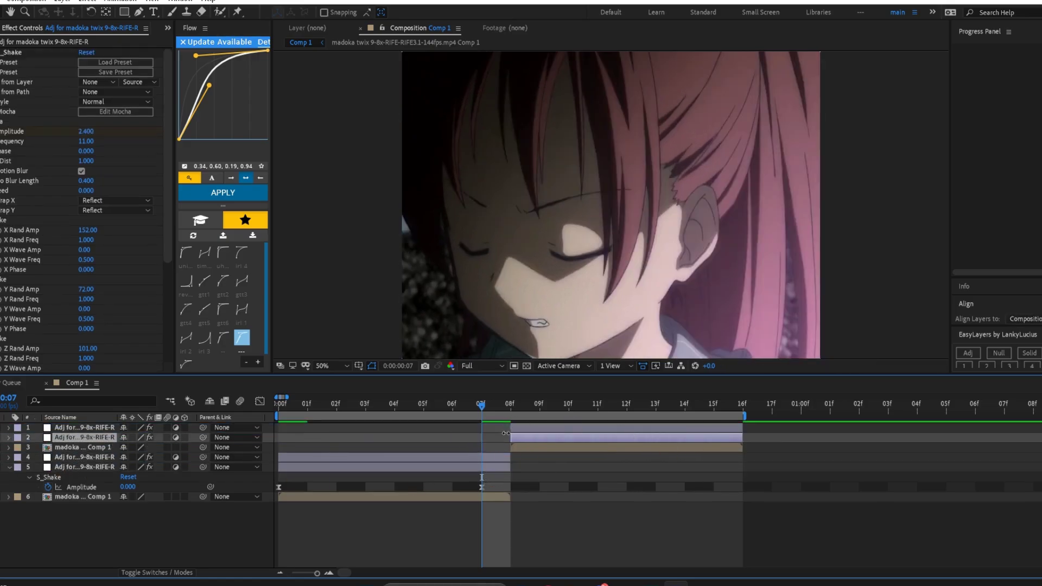
Extend the start of the copied shake layer back to frame 6 and set its amplitude to 0 there
drag(487, 433, 453, 432)
click(453, 406)
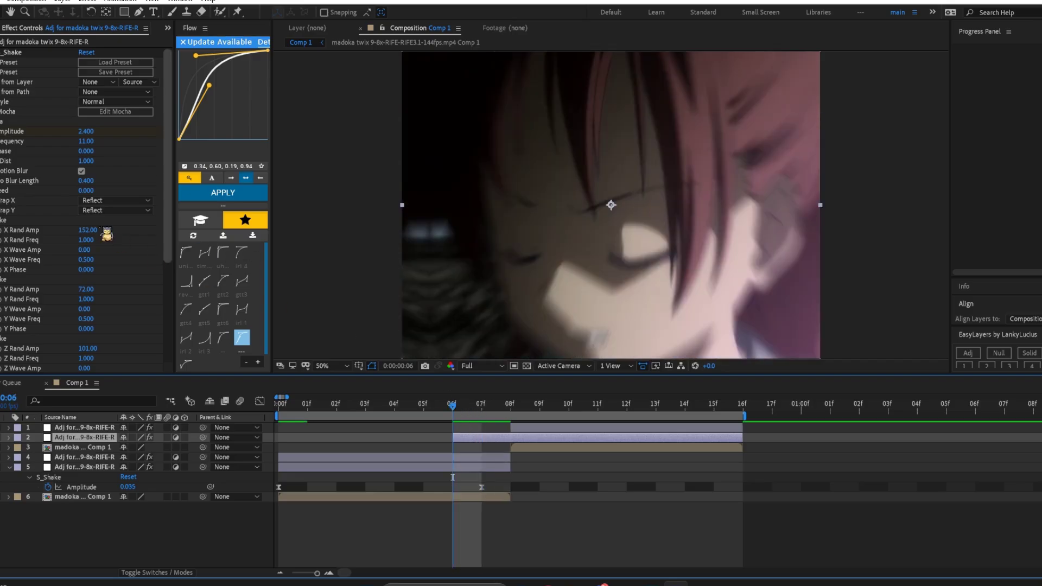
click(89, 131)
text(0)
key(Return)
Apply the Flow easing curve to the copied shake's amplitude keyframes at frames 8 and 15
key(u)
drag(432, 464, 777, 452)
drag(501, 454, 768, 464)
click(198, 190)
click(522, 437)
Preview the shake across both clips from the first frame
key(space)
drag(466, 428, 54, 431)
key(space)
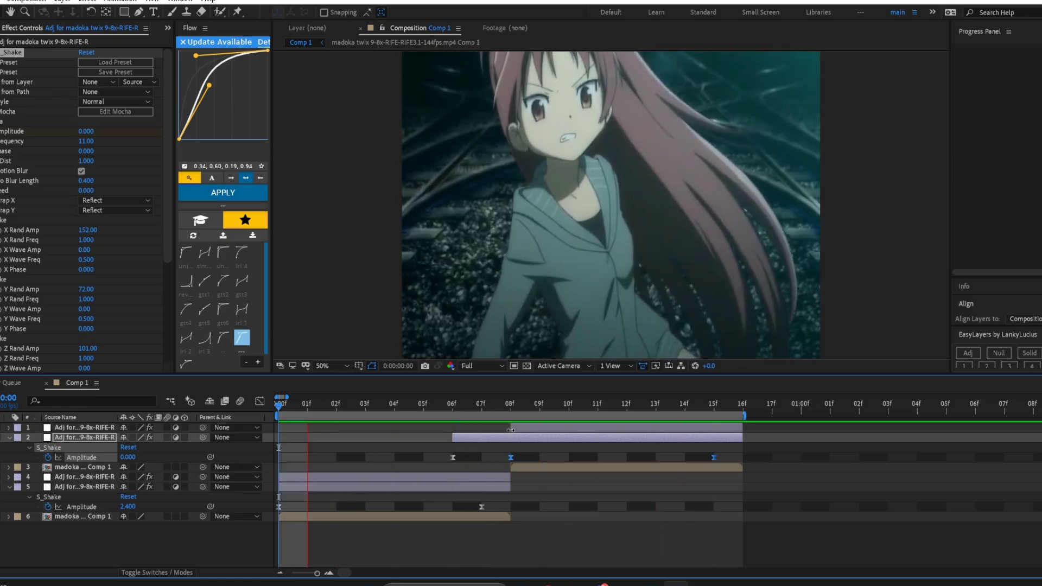
Set the second clip's bubble warp amplitude to 0.5 at frame 8 and its seed to 1.8, and preview the change
mouse_move(519, 410)
mouse_down()
mouse_move(592, 404)
mouse_move(590, 416)
mouse_move(536, 412)
mouse_move(523, 424)
mouse_up()
click(529, 426)
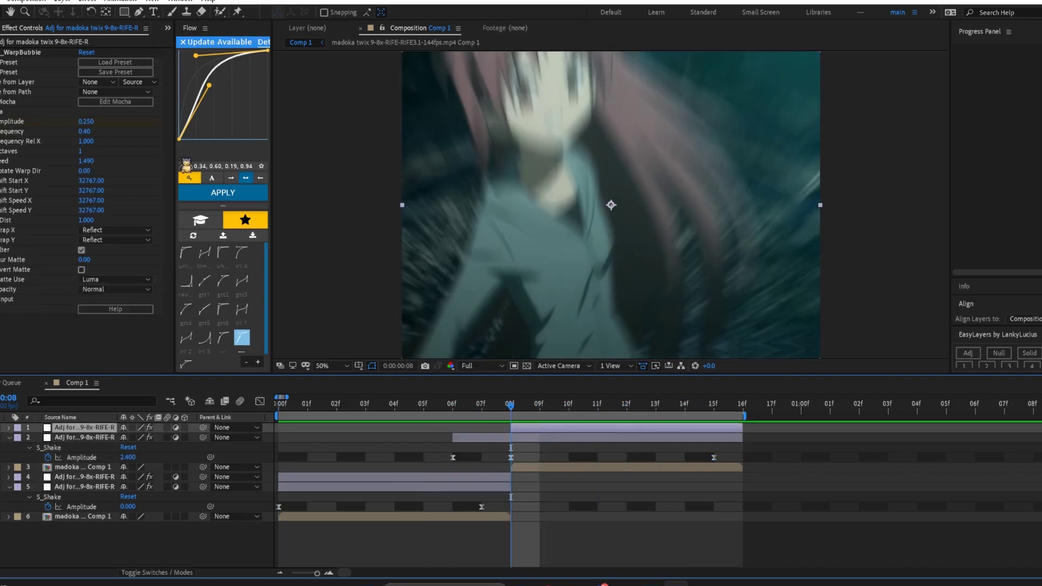
click(86, 122)
text(0.5)
key(Return)
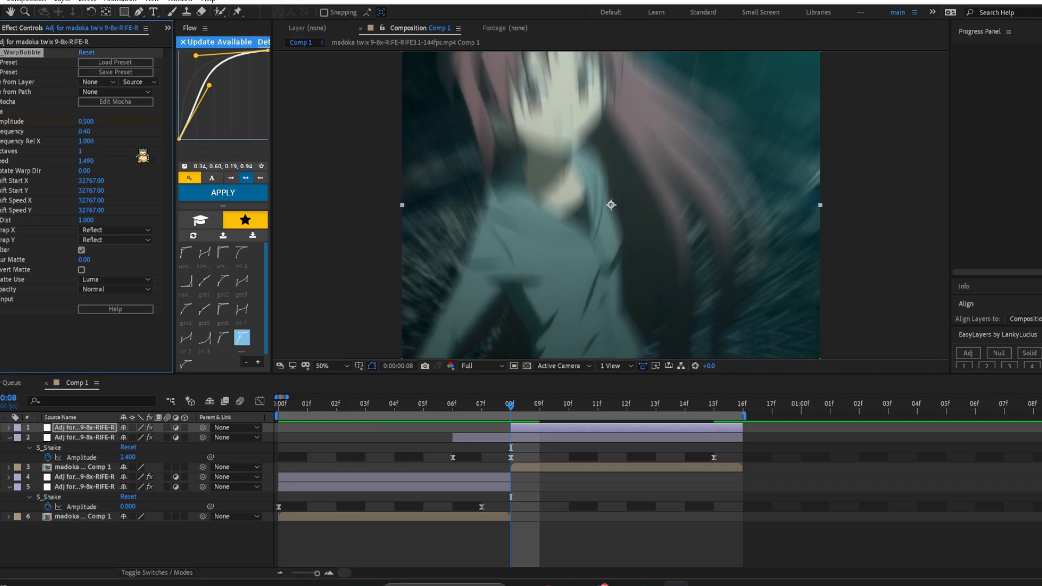
key(space)
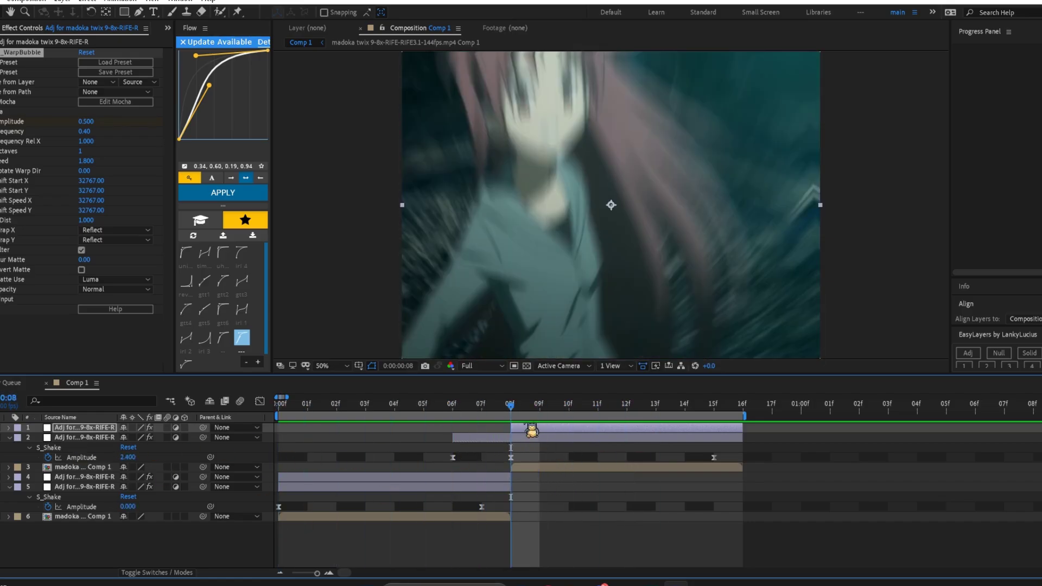
Remove the bubble warp effect from the second clip's top adjustment layer and delete the first clip's bubble warp adjustment layer
key(Delete)
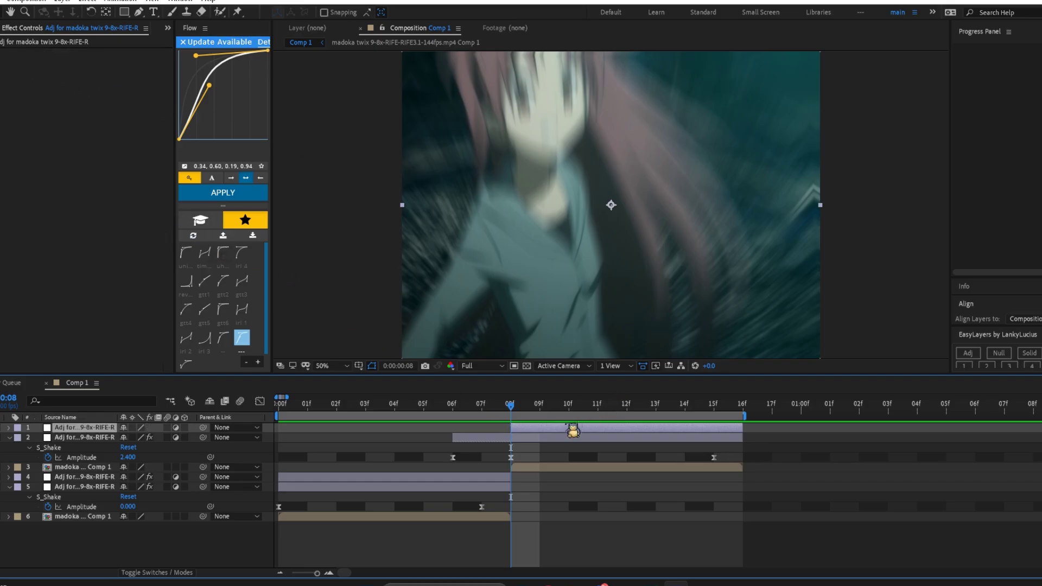
click(483, 479)
key(Delete)
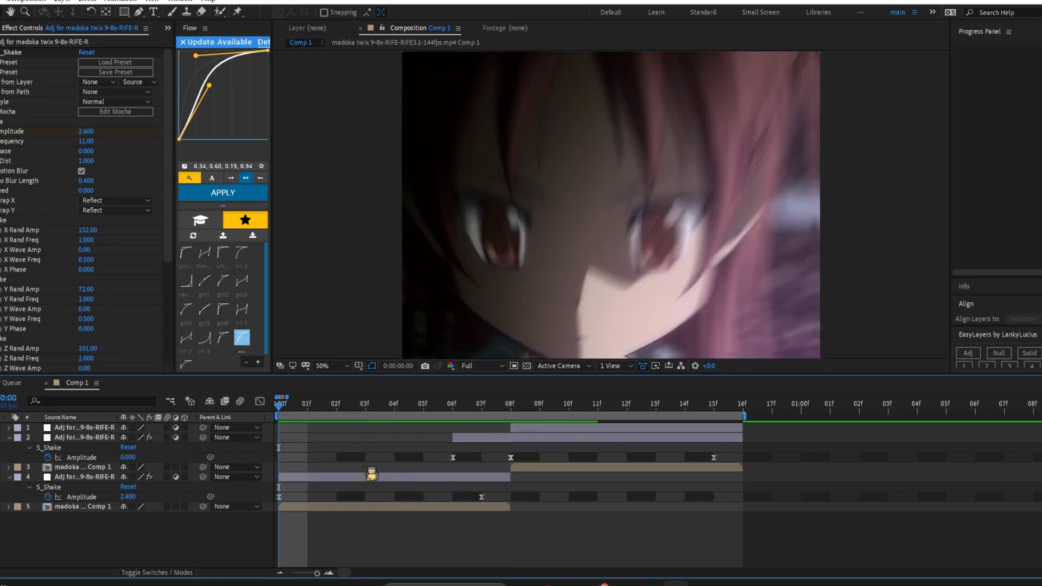
Add an adjustment layer above the first clip's shake layer and apply S_DistortChroma with an amount of 0.25
click(350, 480)
click(974, 355)
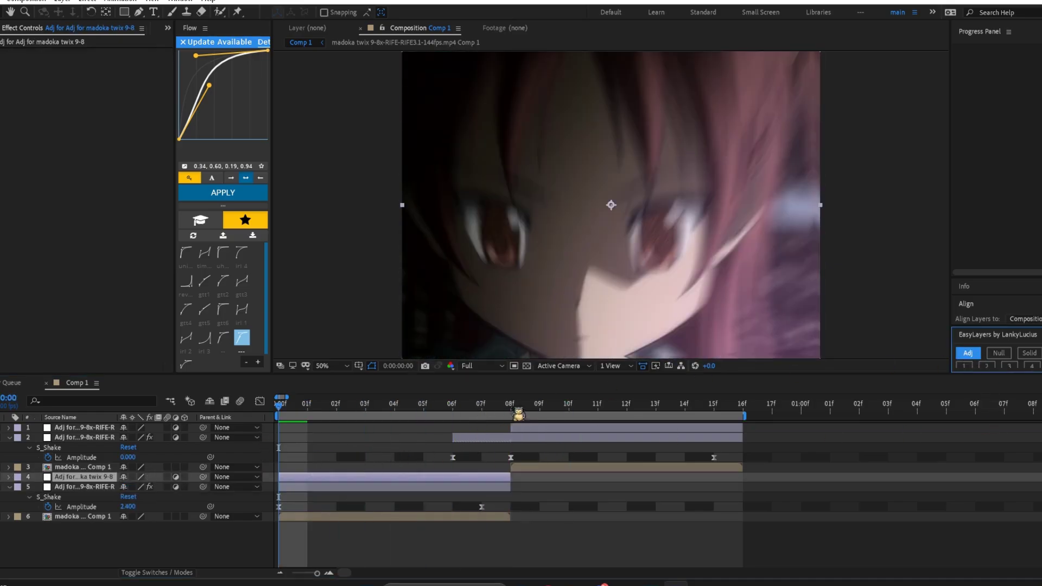
key(ctrl+space)
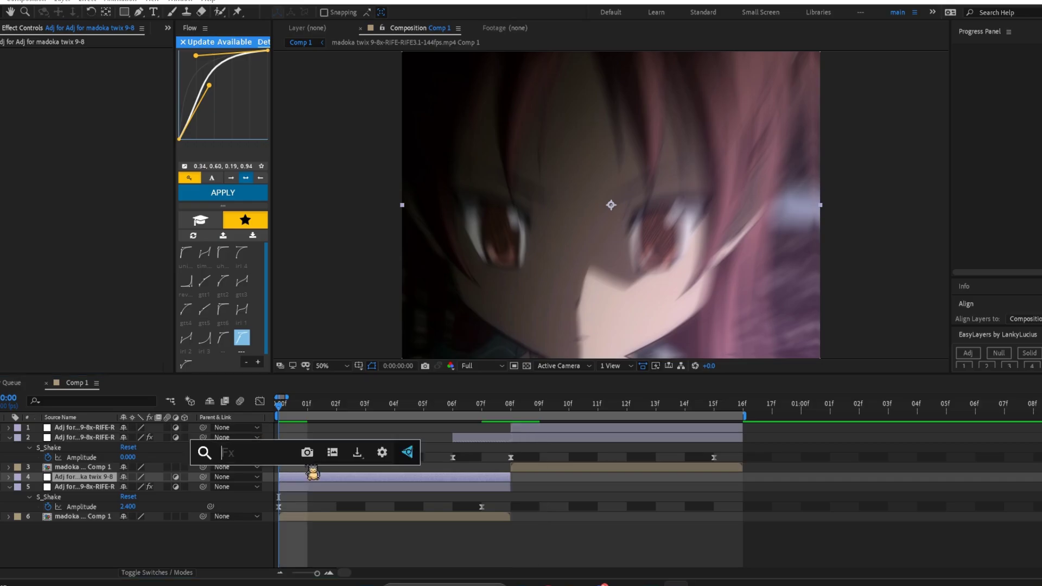
text(distor)
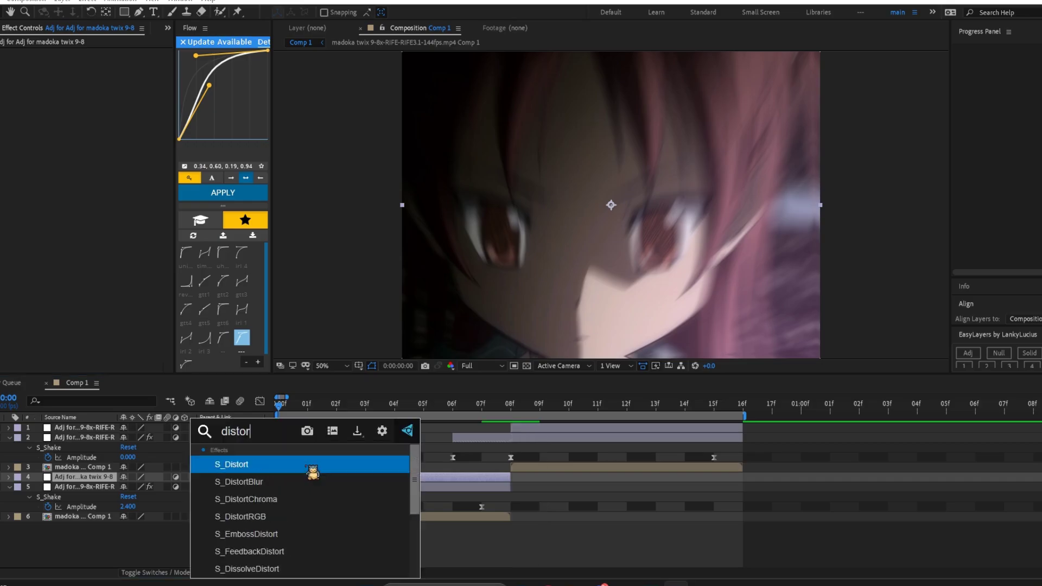
click(260, 499)
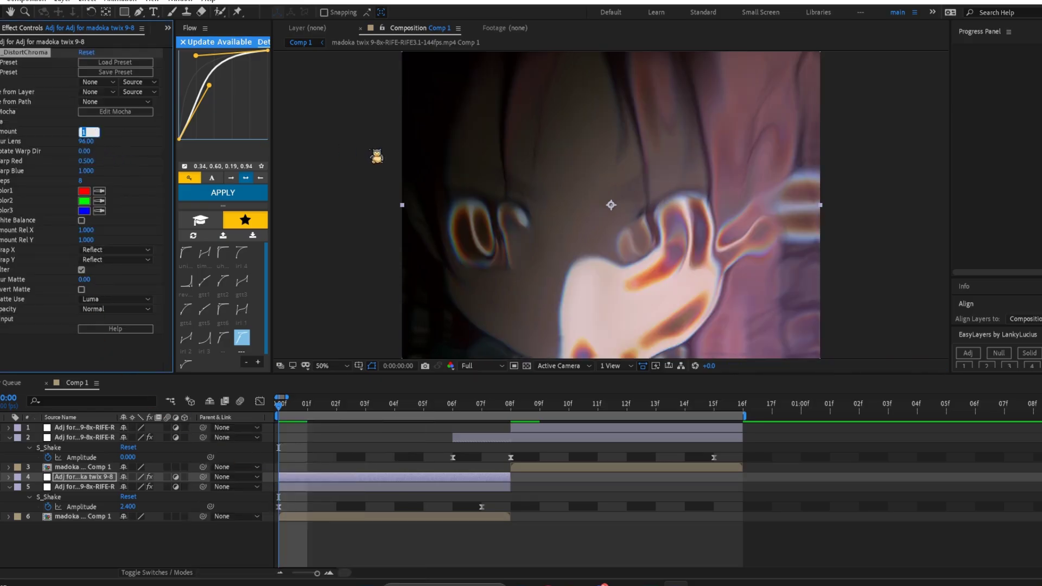
key(Return)
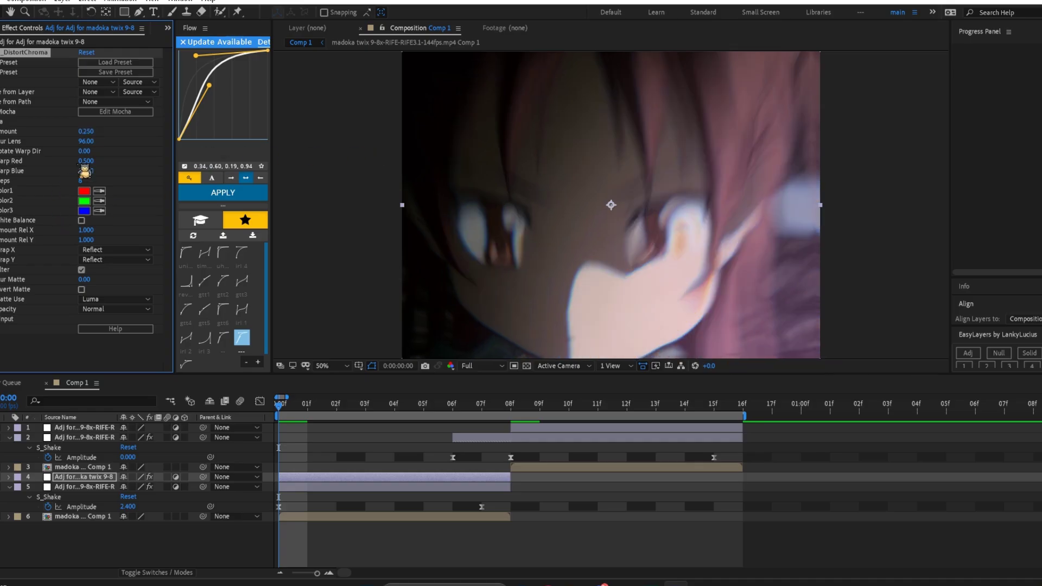
Animate the chroma distortion's amount from 0.25 at the first frame to 0 at frame 7, easing the keyframes with the Flow curve
key(space)
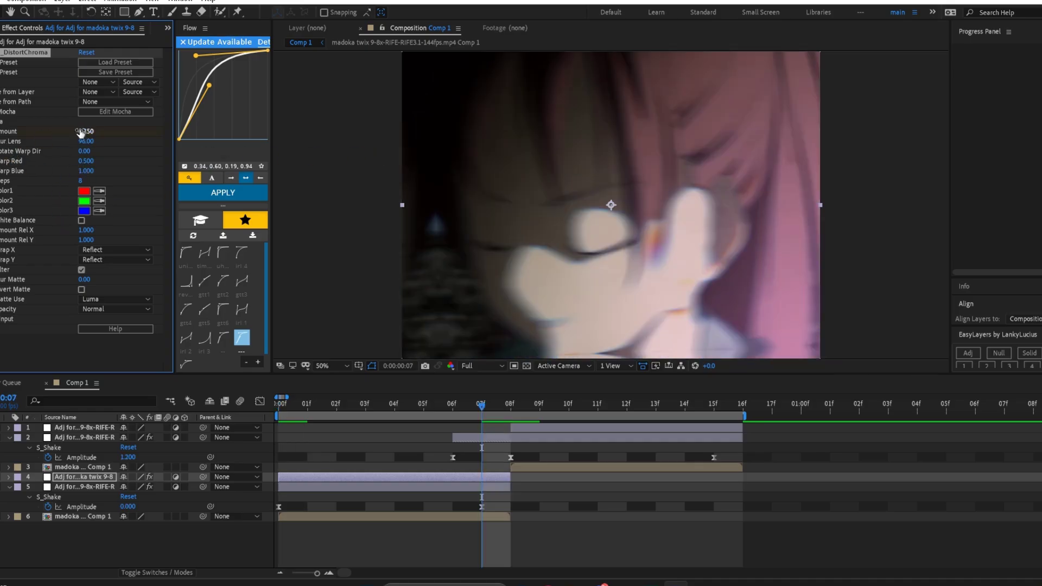
key(u)
drag(507, 489, 263, 524)
click(222, 192)
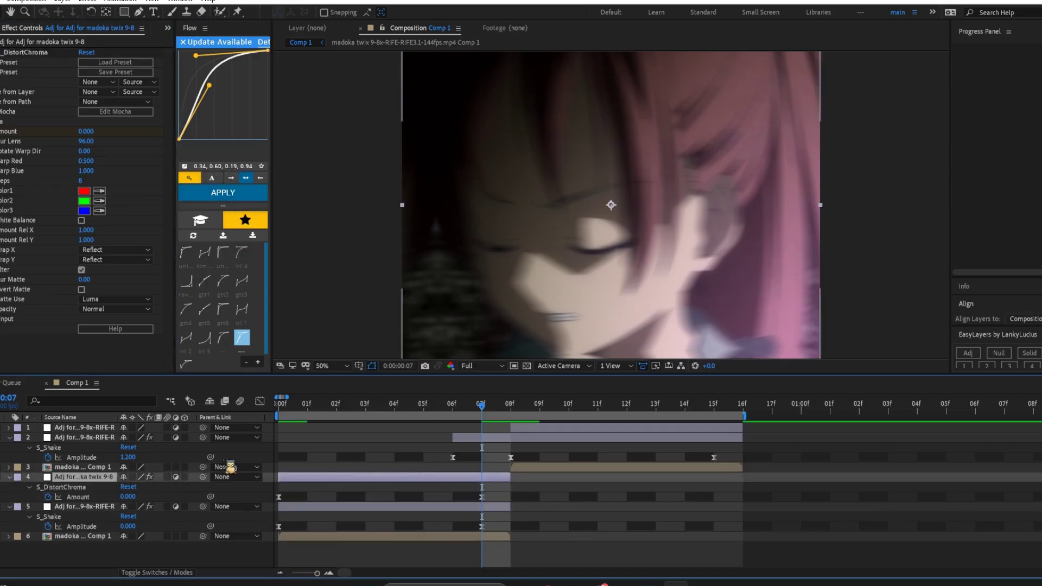
Duplicate the chroma distortion layer, place the copy above the second clip from frame 8, and delete the empty adjustment layer on top
key(ctrl+d)
drag(84, 479, 94, 437)
drag(384, 437, 572, 436)
click(527, 425)
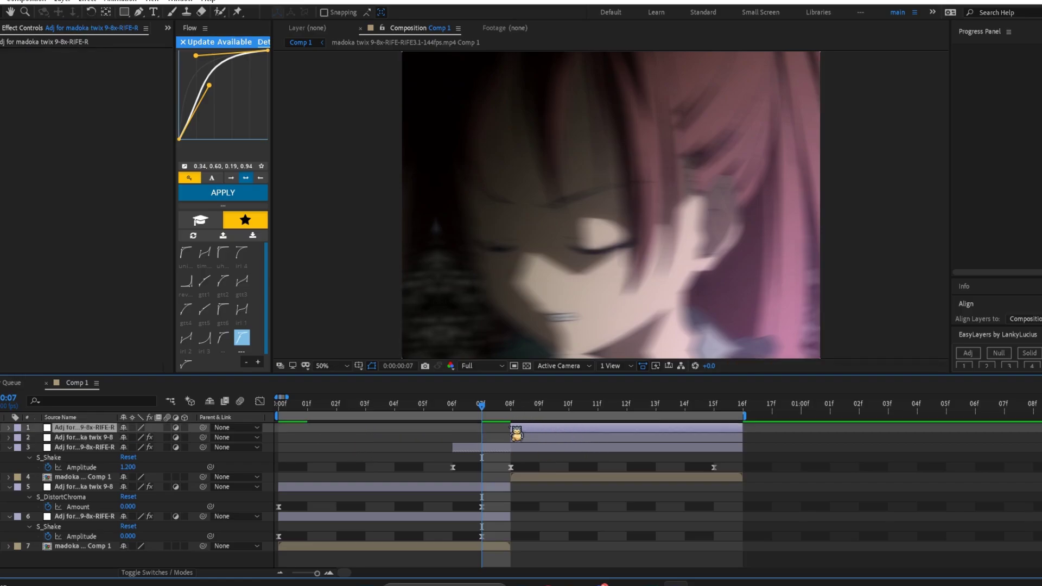
key(Delete)
Extend the start of the copied chroma distortion layer back to frame 6 and set its amount to 0 there
click(516, 428)
drag(510, 427, 452, 427)
click(453, 406)
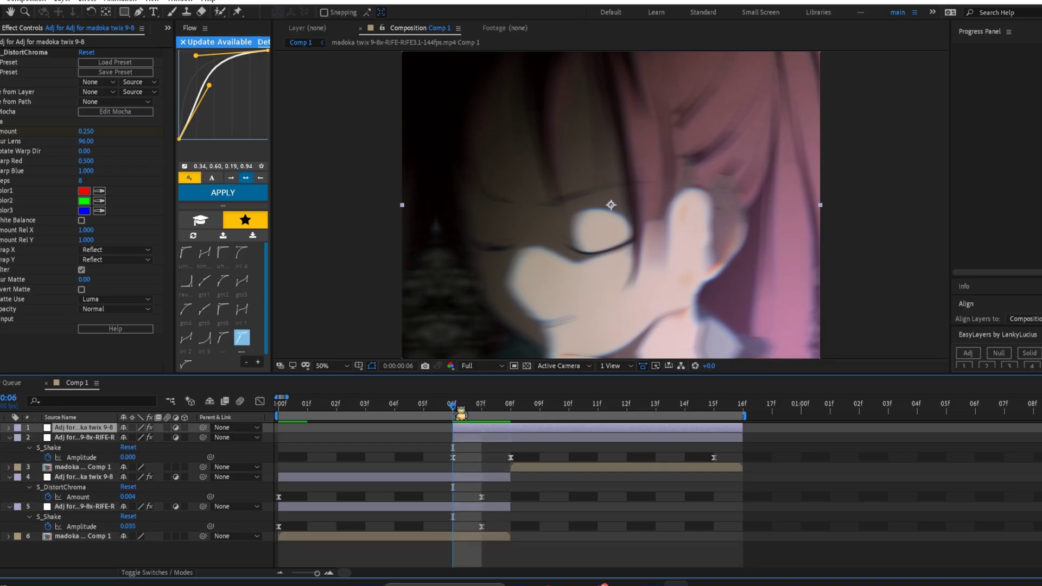
click(83, 131)
text(0)
key(Return)
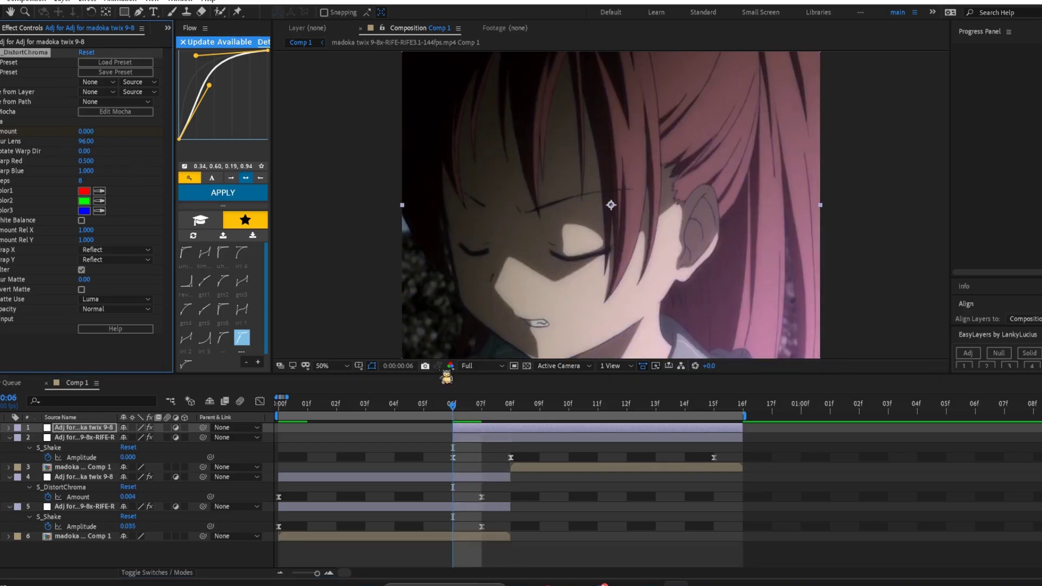
Apply the Flow easing curve to the copied chroma distortion's amount keyframes at frames 8 and 15
key(u)
drag(727, 458, 405, 459)
click(401, 451)
drag(498, 441, 726, 451)
click(223, 191)
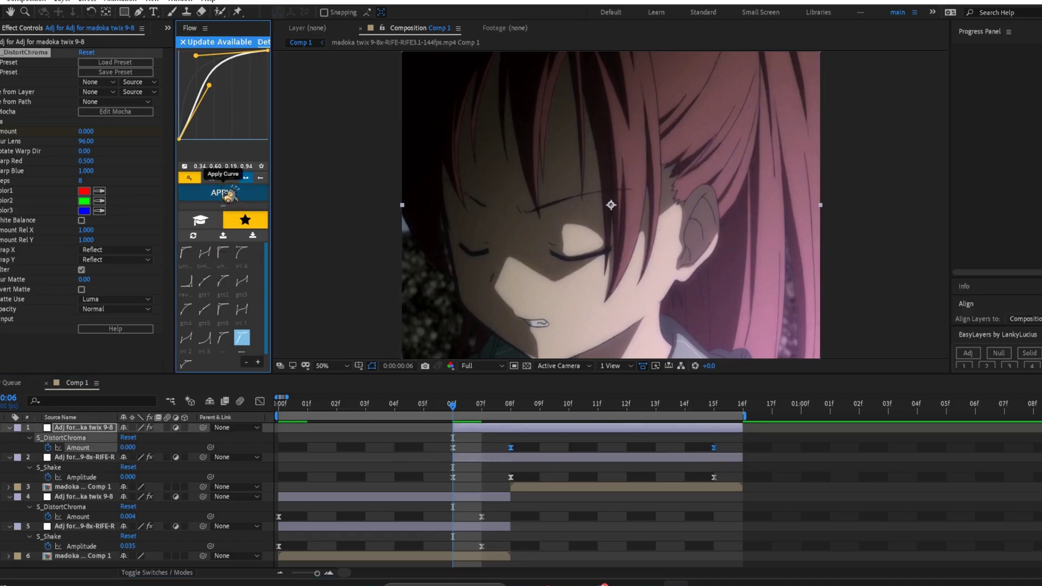
Preview the combined shake and chroma distortion across both clips from the first frame
click(467, 412)
key(space)
drag(493, 412, 279, 411)
key(space)
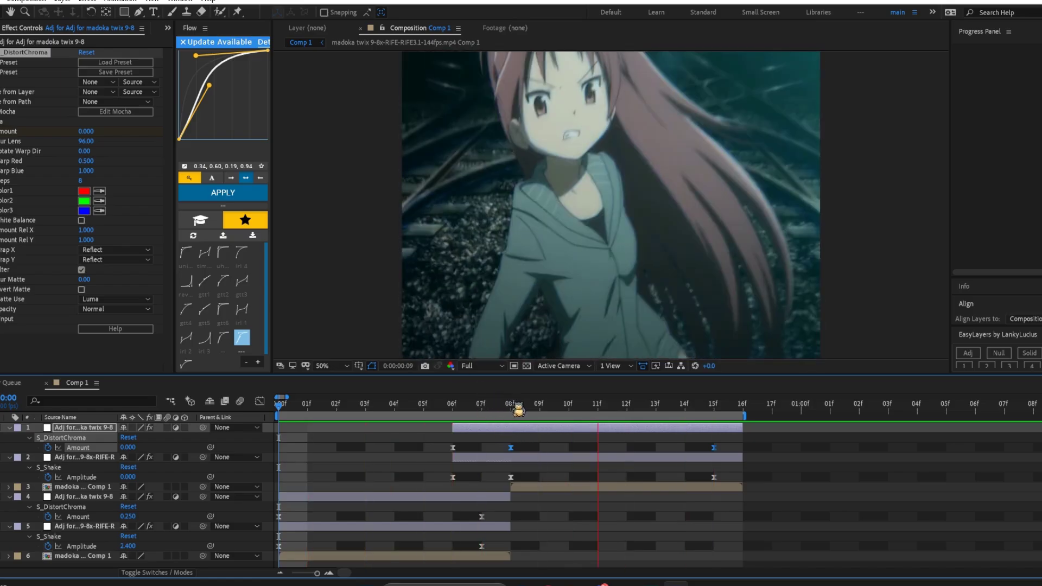
At frame 8, add S_WarpPuddle to the second clip's chroma distortion layer and place it above the S_DistortChroma effect
drag(522, 412, 511, 436)
drag(25, 52, 532, 388)
key(ctrl+space)
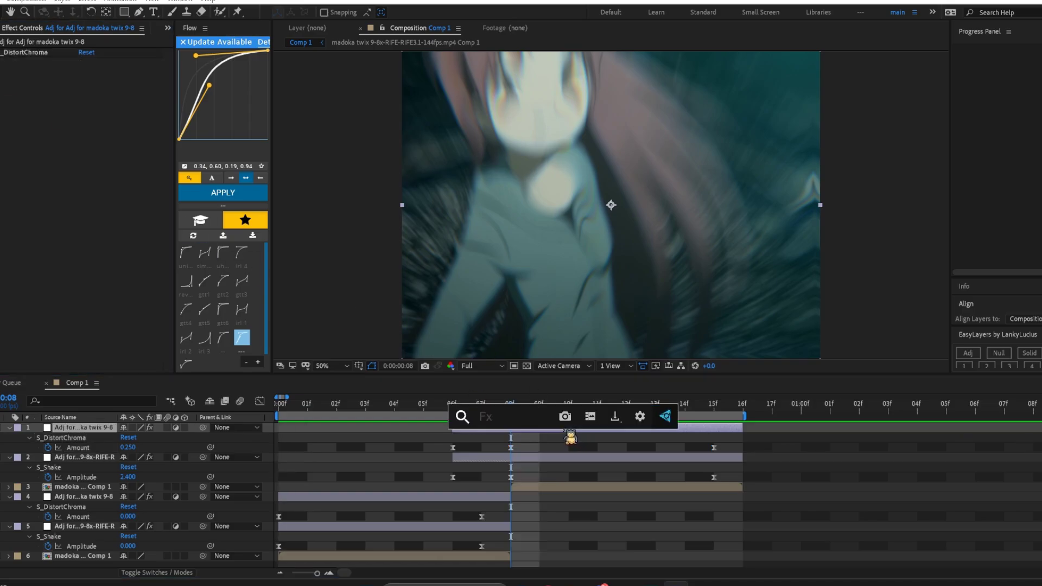
text(warp)
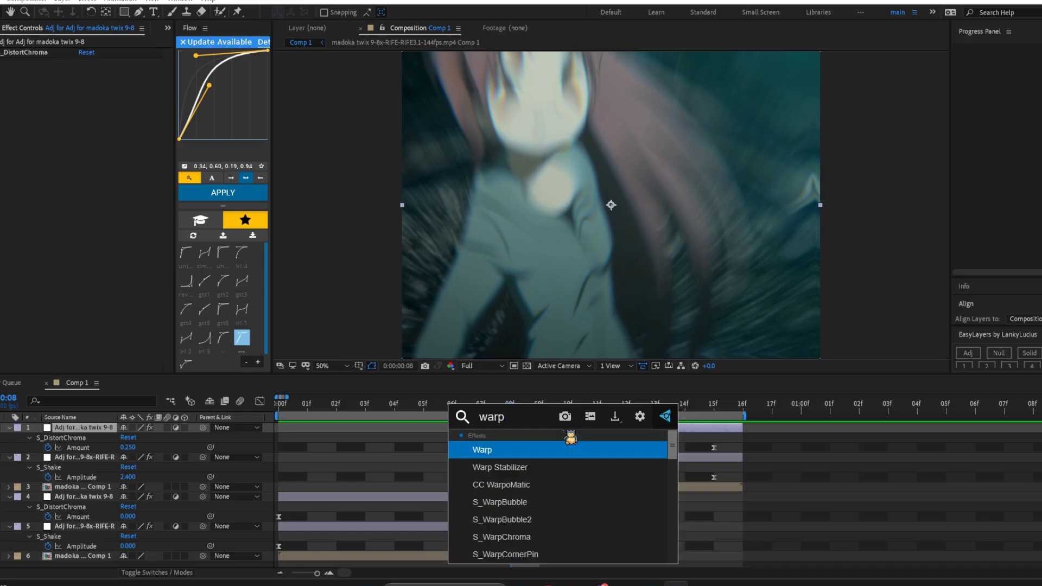
text(pud)
key(Return)
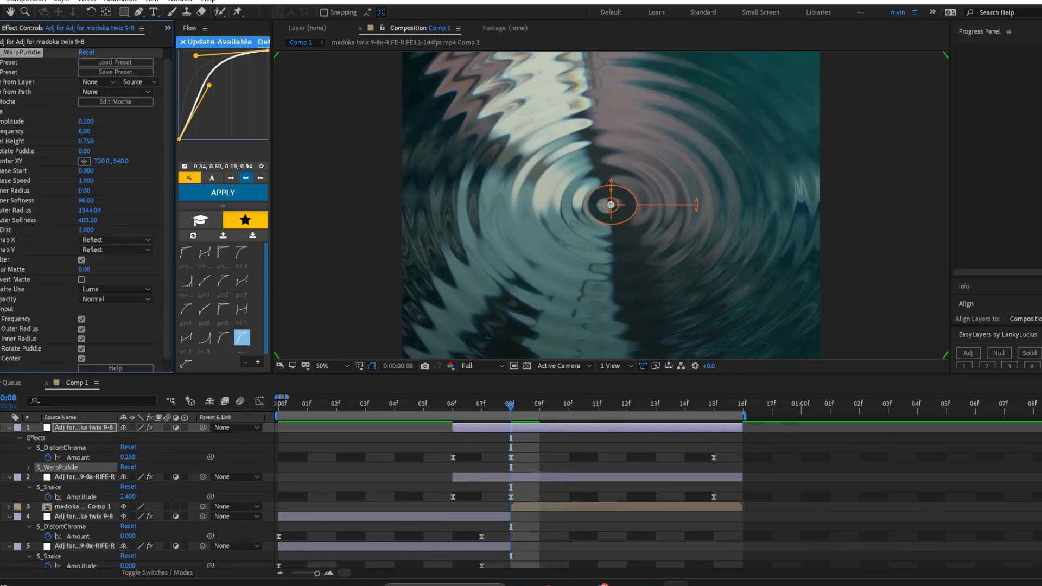
drag(19, 58, 19, 55)
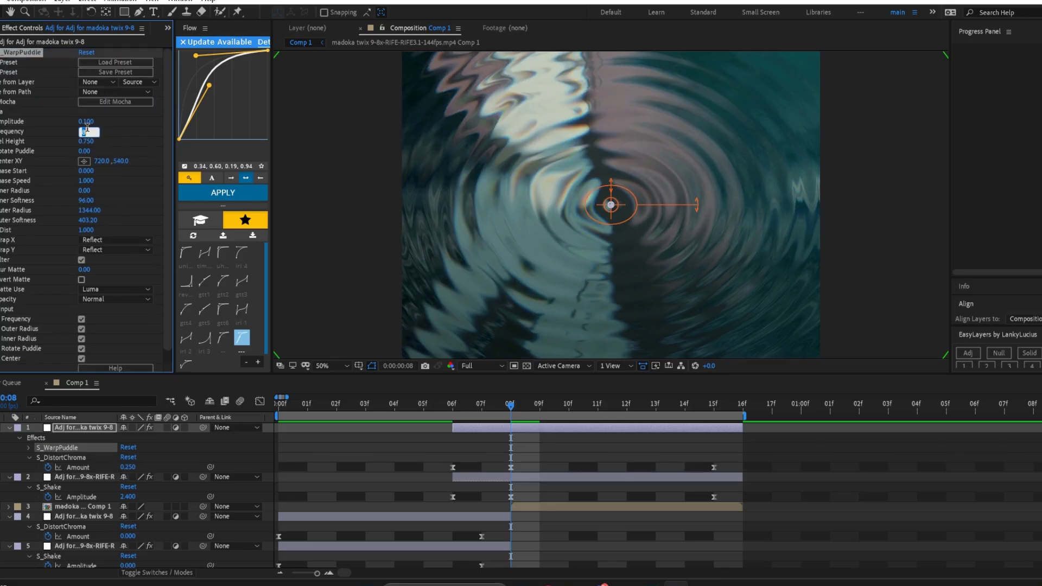
Set the puddle warp's frequency to 0.20, amplitude to 0.250, outer radius and outer softness to 32767, and phase start to 1.700
key(Return)
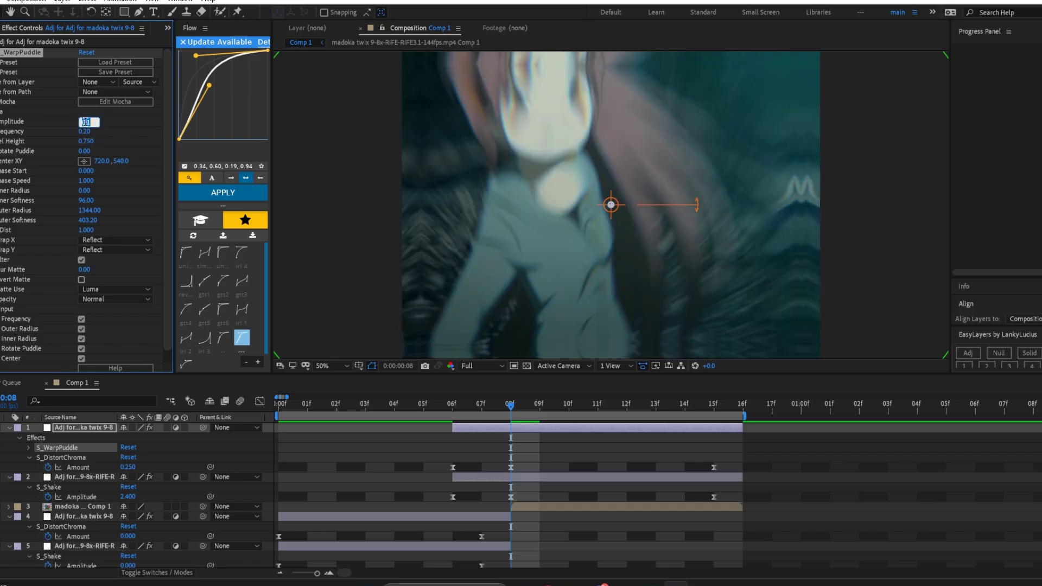
key(Return)
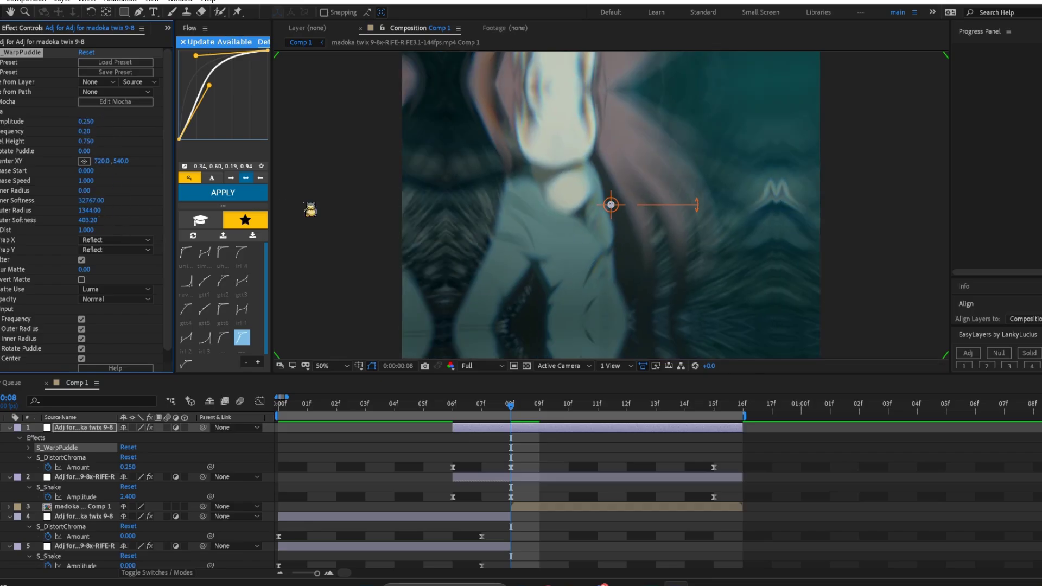
drag(281, 203, 369, 203)
drag(85, 220, 94, 219)
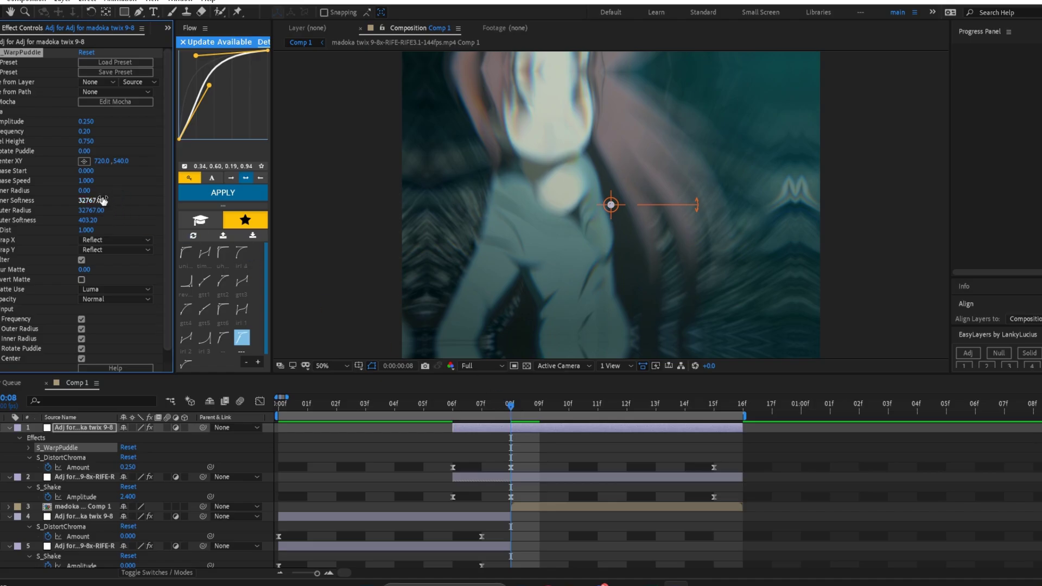
click(86, 52)
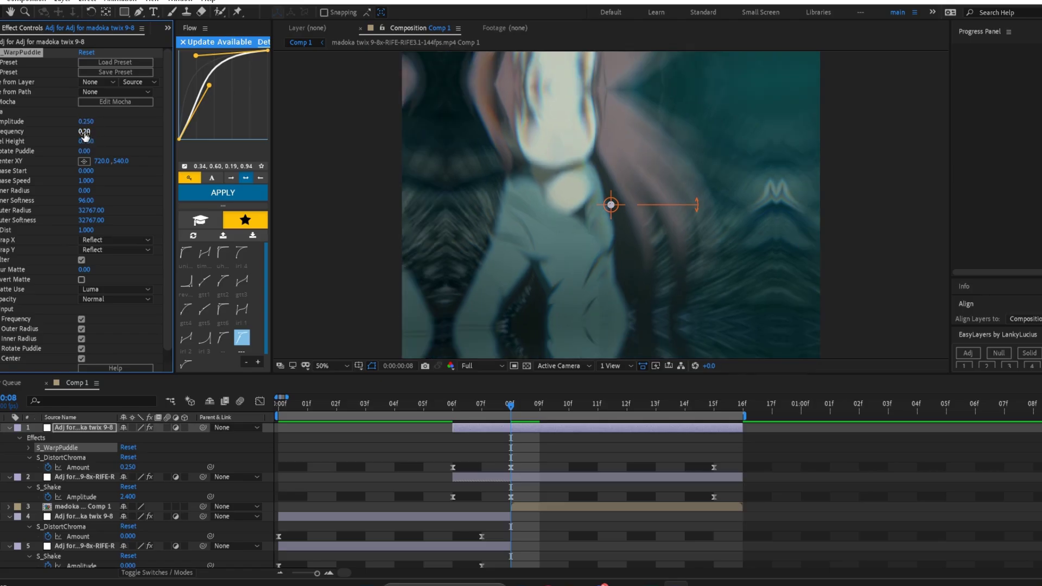
drag(92, 170, 103, 169)
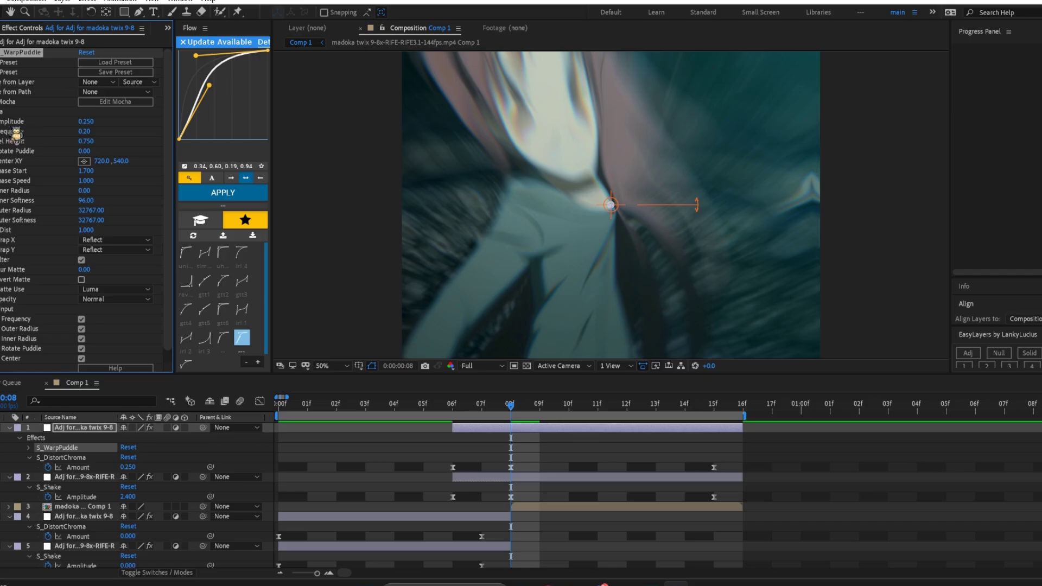
Keyframe the puddle warp's amplitude at 0 on frame 6, 0.250 on frame 8 and 0 on frame 15
key(Page_Up)
key(Page_Up)
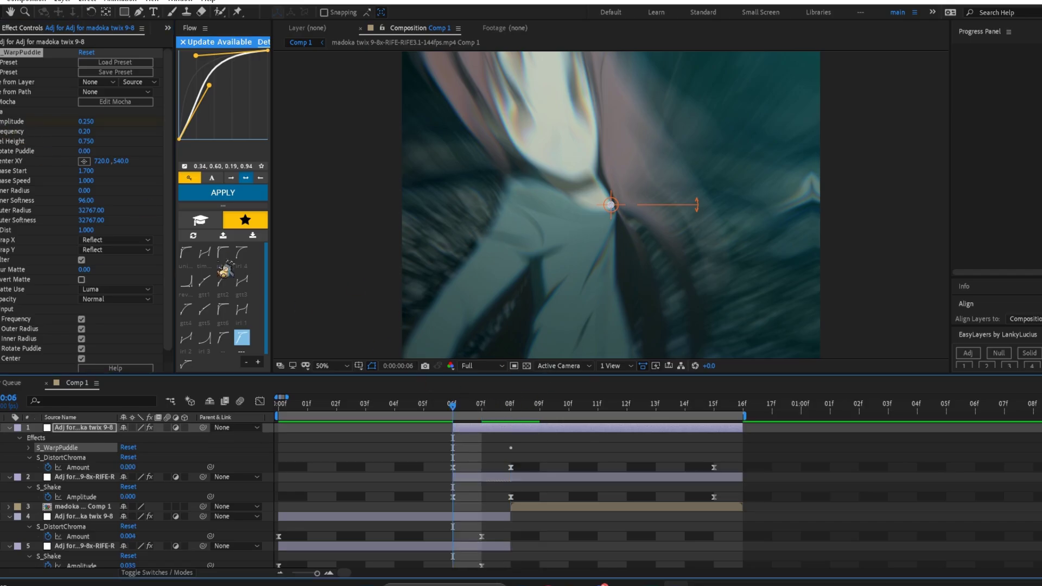
click(87, 121)
text(0.25)
key(Return)
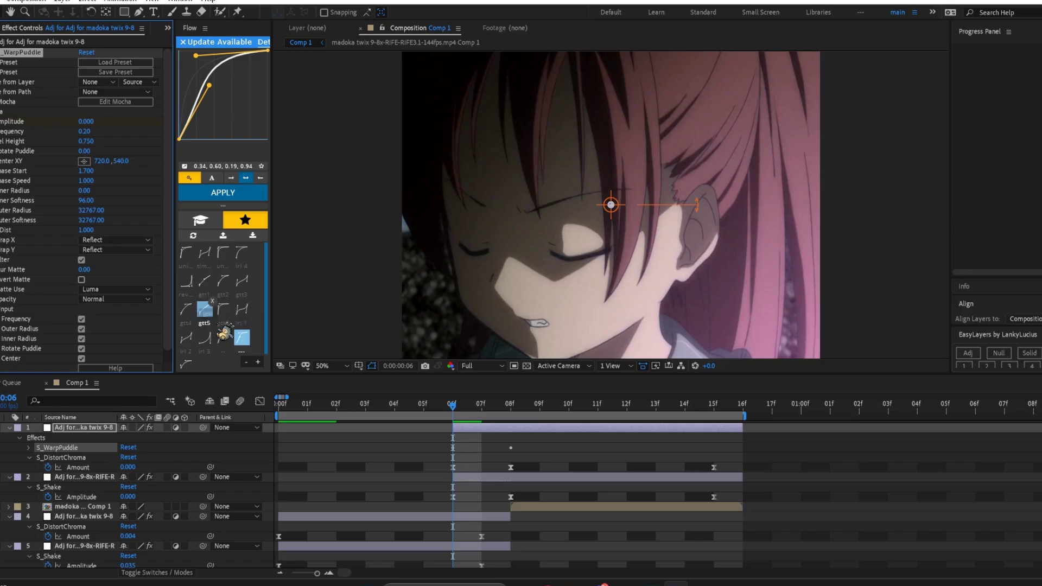
key(End)
text(0)
key(Return)
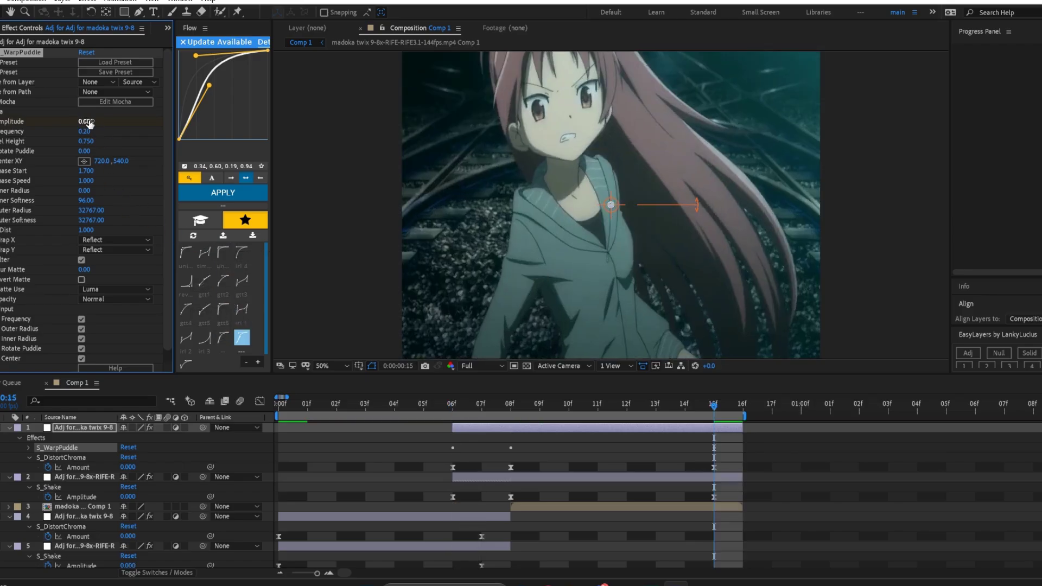
Easy-ease the three puddle warp amplitude keyframes and apply the Flow curve to those at frames 8 and 15
key(u)
drag(424, 445, 844, 448)
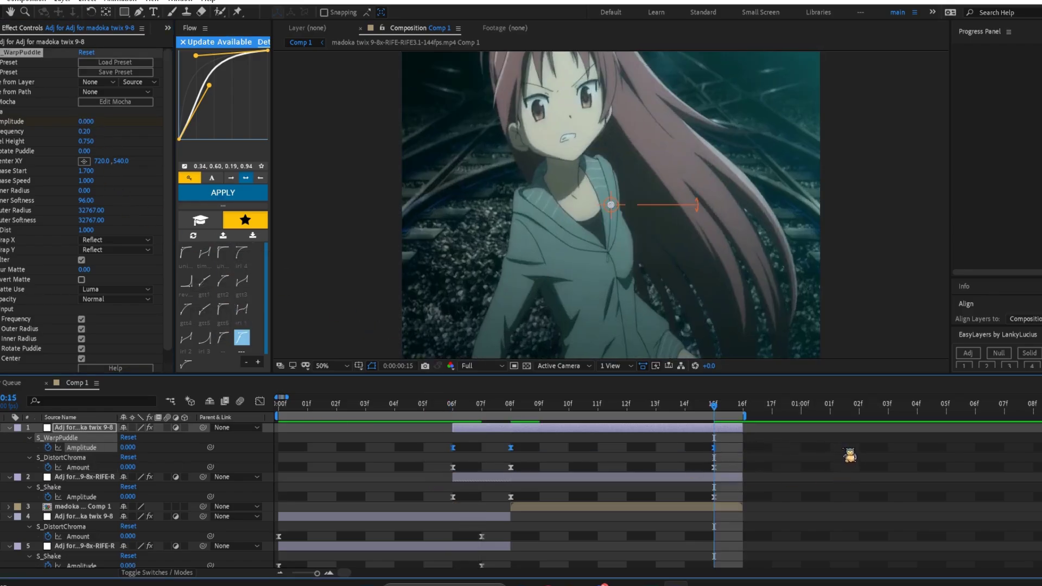
key(F9)
drag(496, 445, 764, 456)
click(233, 195)
Preview the transition with puddle warp, shake and chroma distortion, checking the frames around the cut
click(543, 403)
key(space)
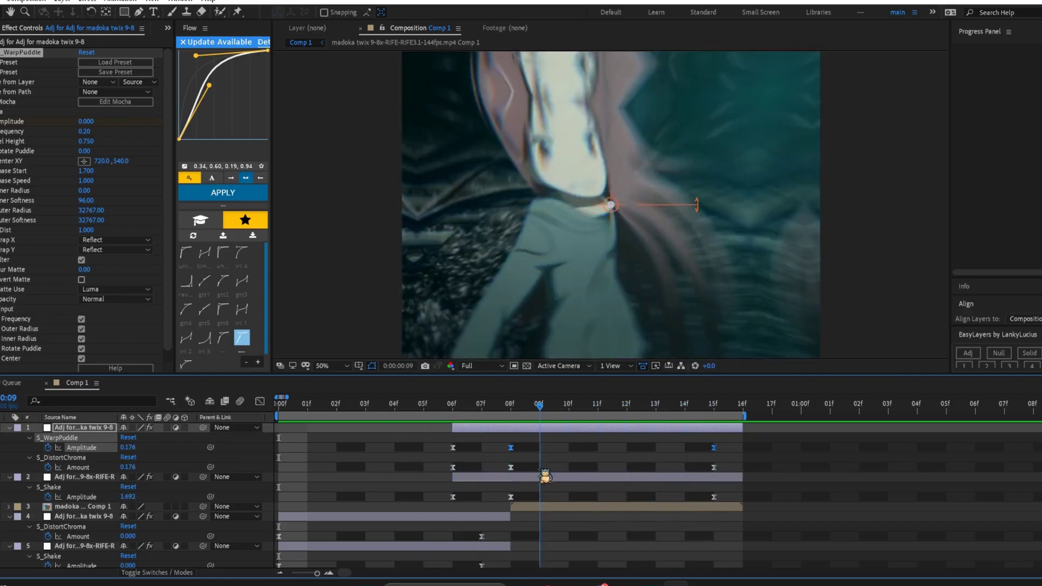
drag(445, 441, 562, 470)
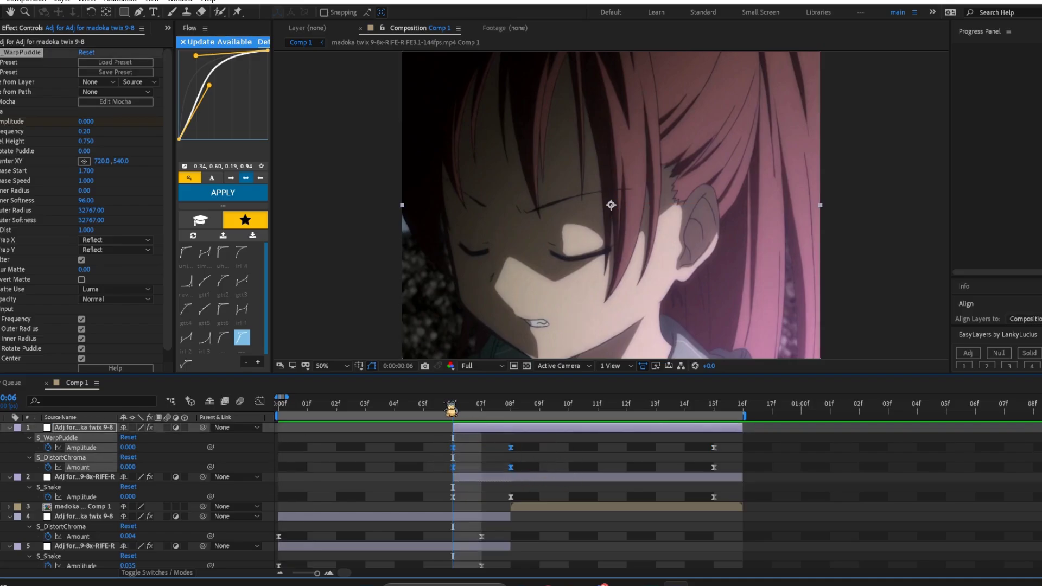
key(Page_Down)
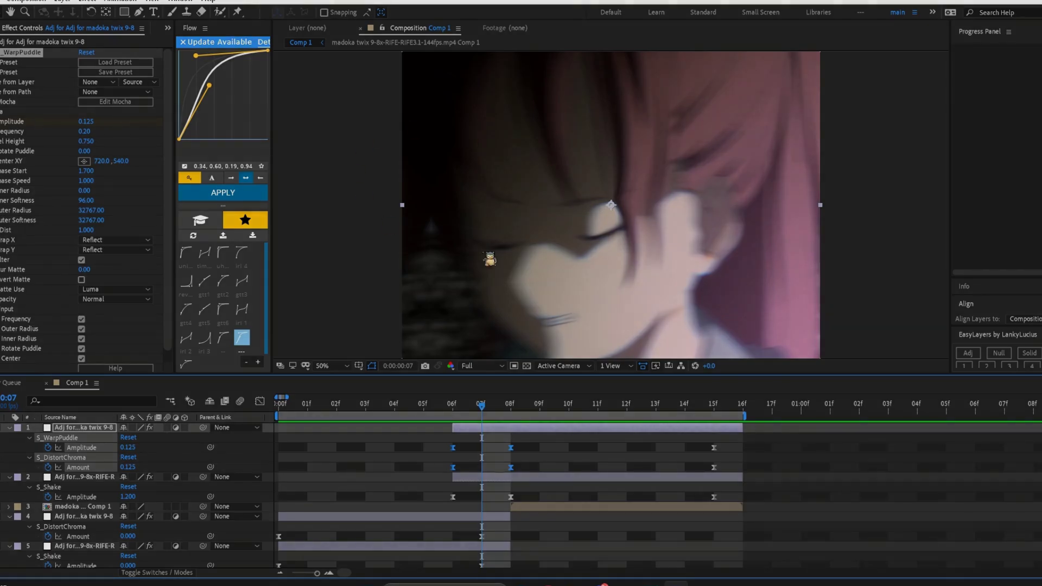
drag(500, 416, 61, 403)
key(space)
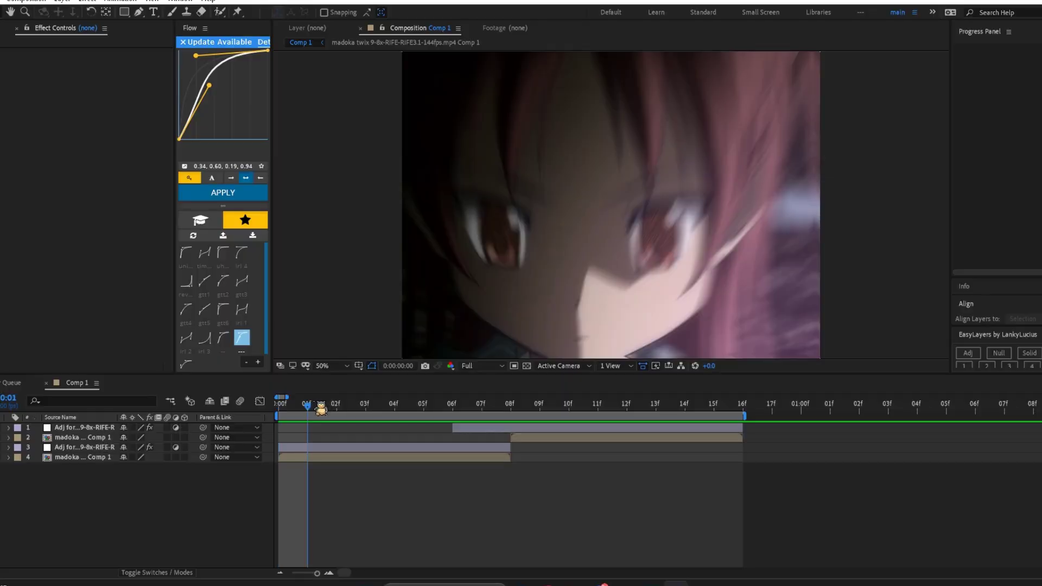
Create an adjustment layer above the first clip's effect layer and add S_MotionDetect to it
drag(321, 408, 304, 453)
click(304, 449)
click(968, 353)
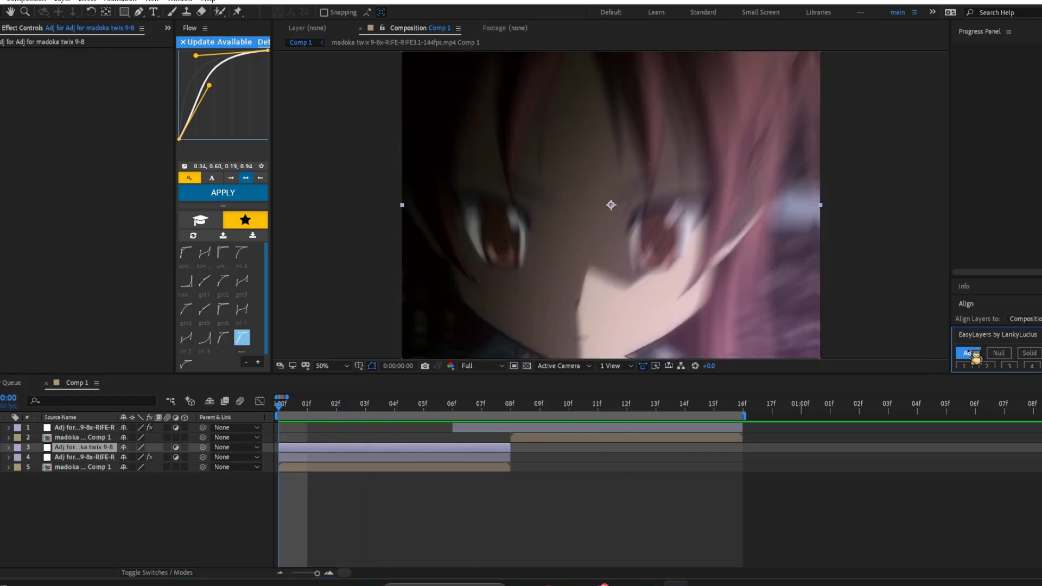
key(ctrl+space)
text(motiondetect)
key(Return)
At frame 6, try the Mult, Add and Screen combine modes of the motion detect effect
key(Page_Down)
key(Page_Down)
drag(350, 404, 453, 407)
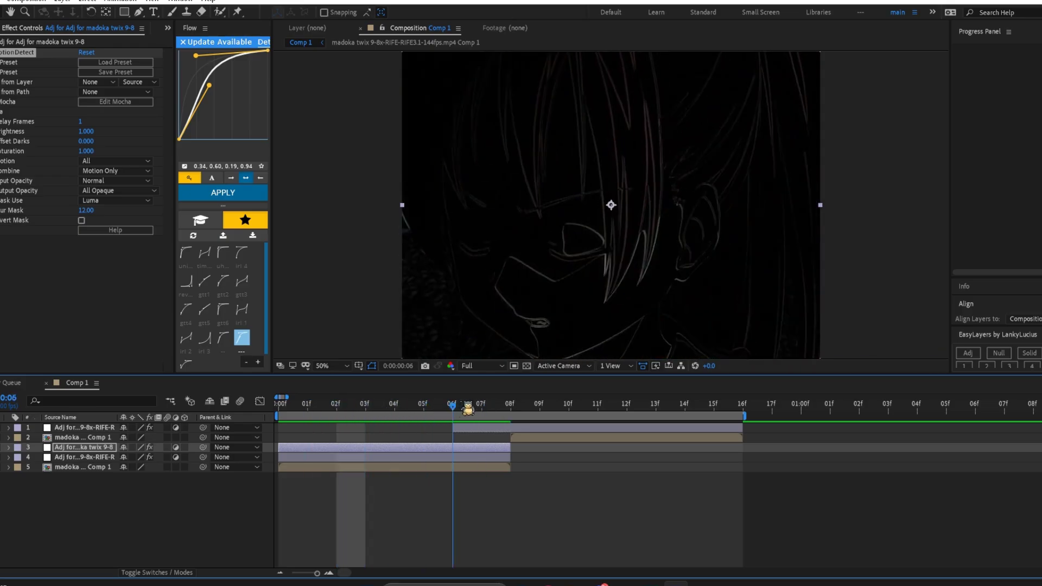
click(134, 172)
click(137, 196)
click(128, 171)
click(125, 209)
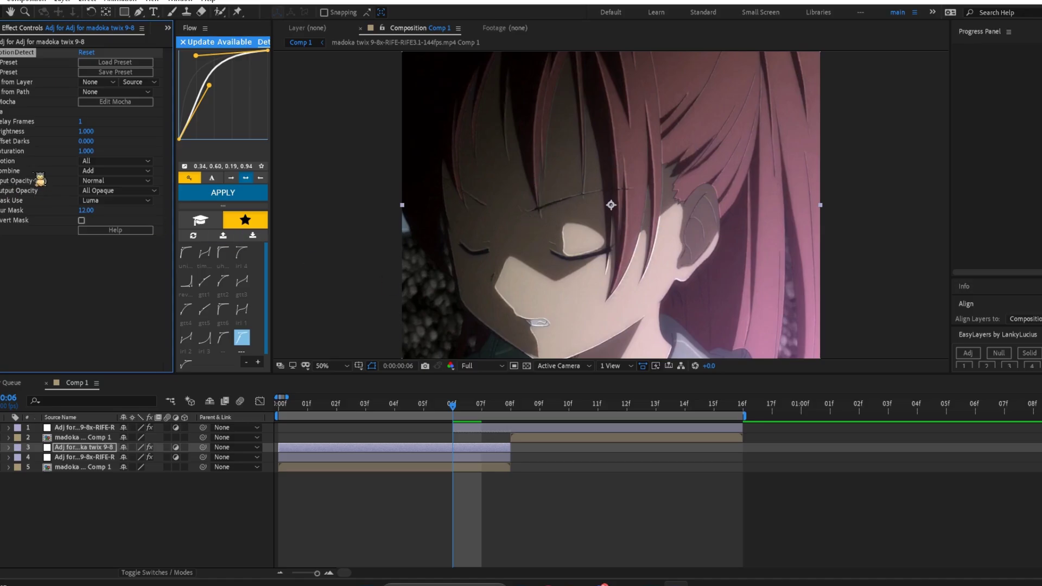
click(94, 172)
click(137, 223)
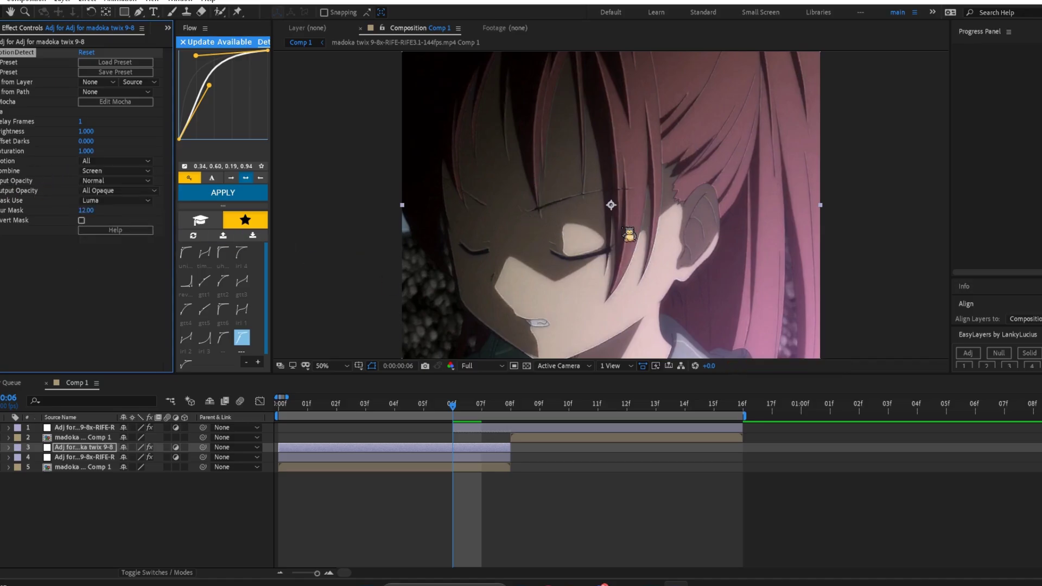
Try the Difference, Overlay, Subtract and Motion Only combine modes of the motion detect effect
click(113, 171)
click(130, 234)
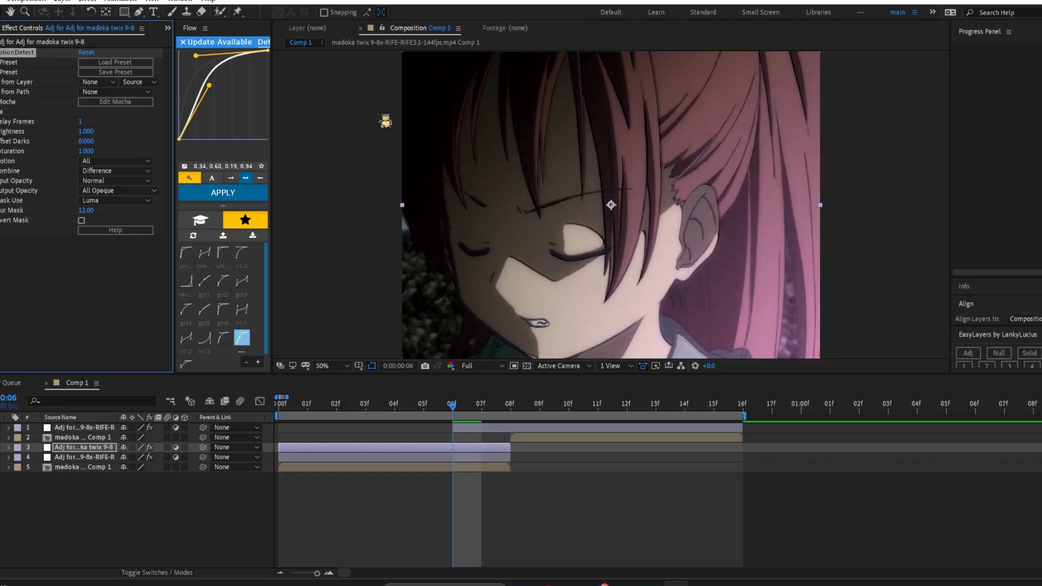
click(114, 171)
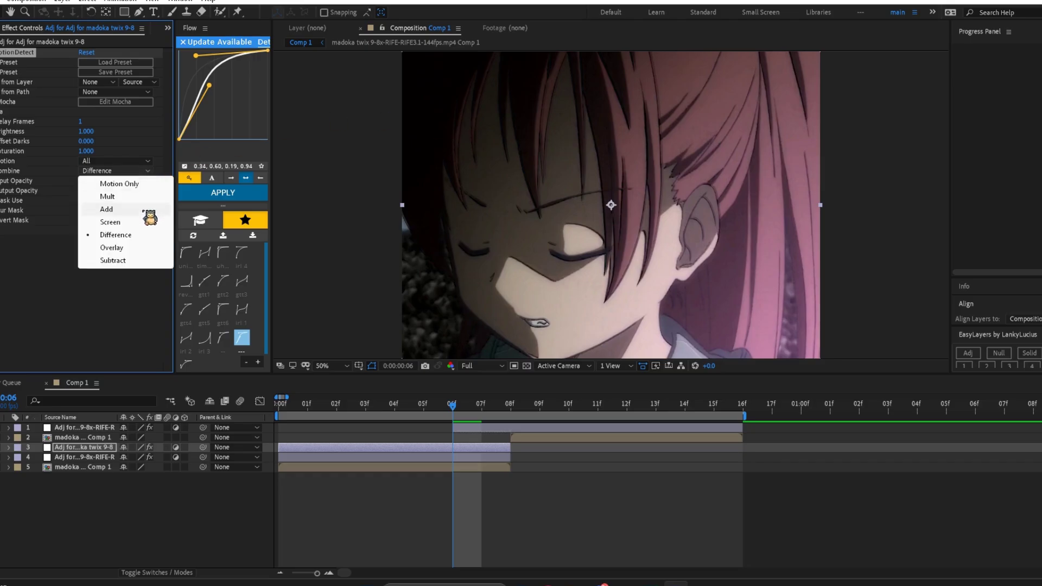
click(143, 242)
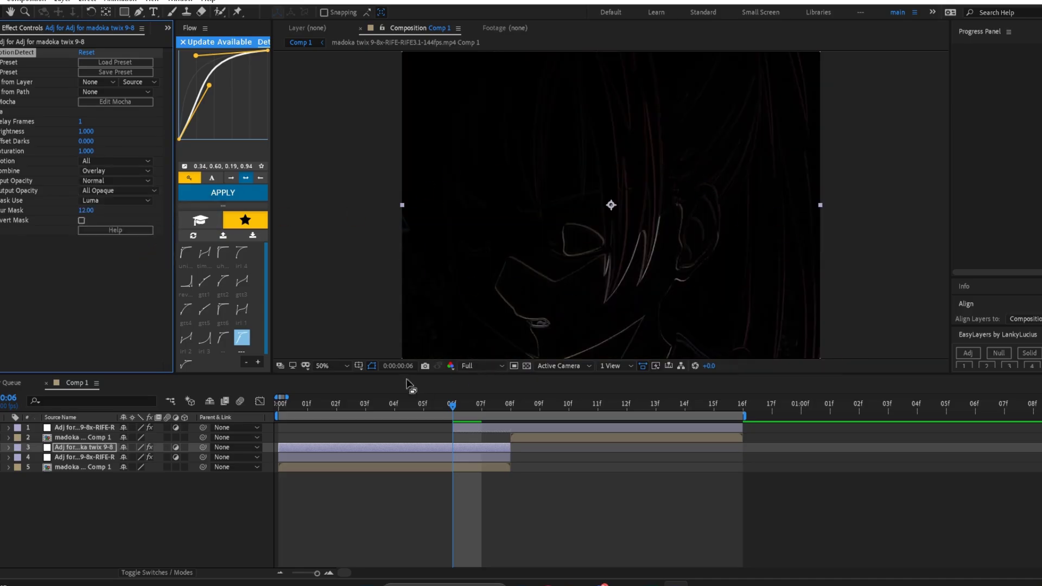
click(128, 173)
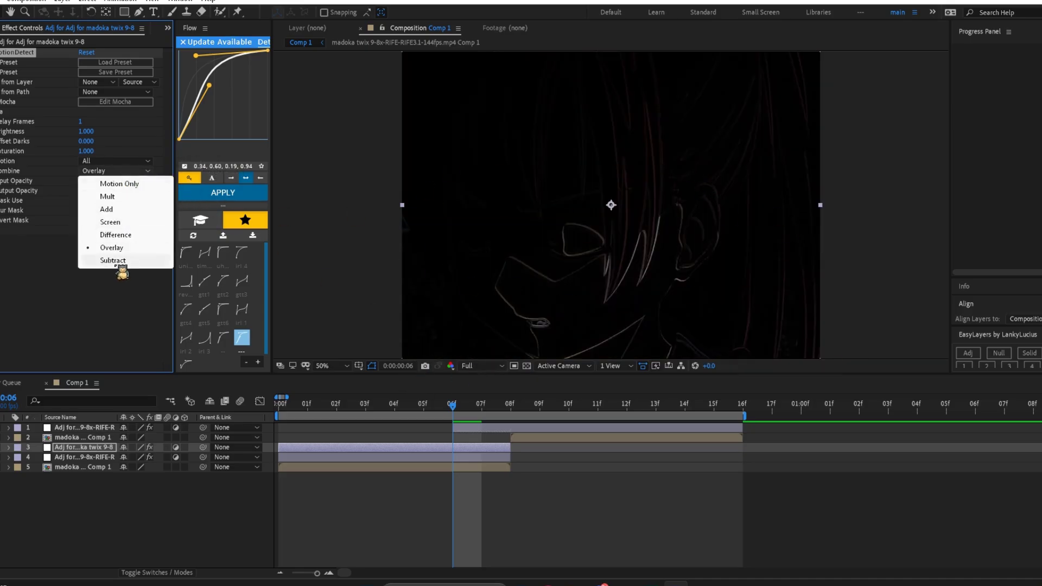
click(113, 260)
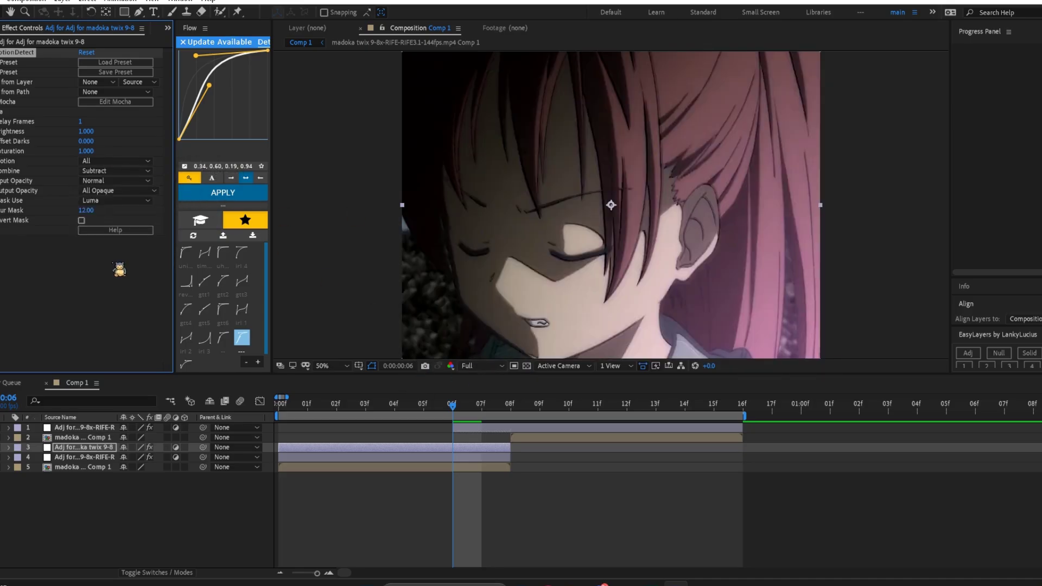
click(115, 171)
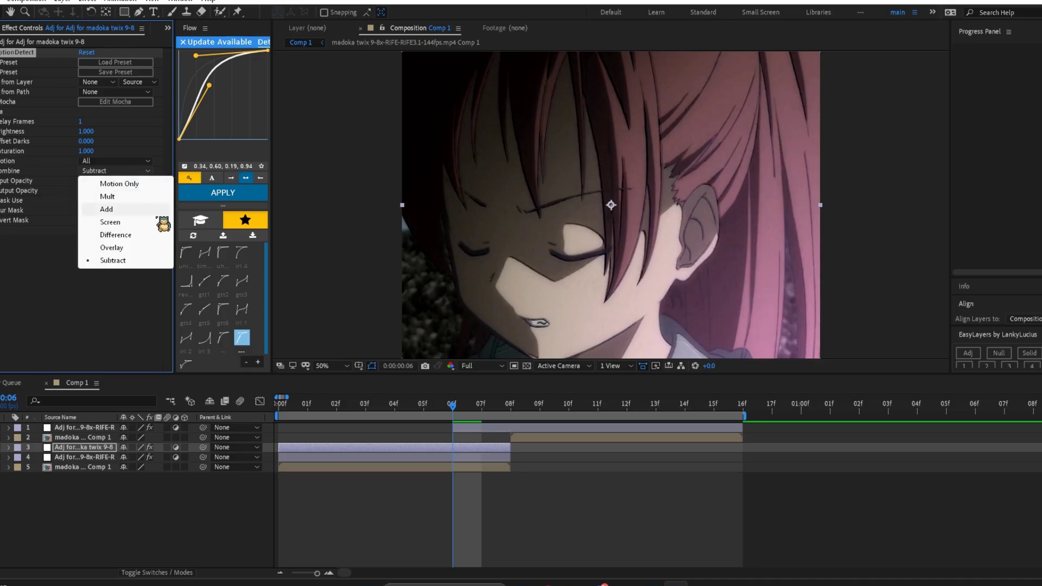
click(119, 184)
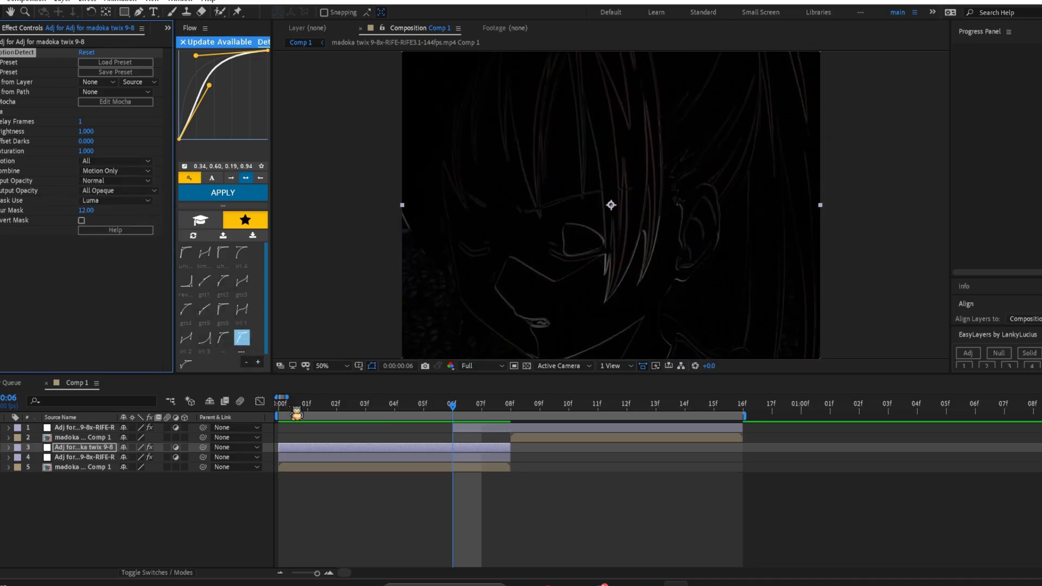
Return to the first frame and set the motion detect effect's combine mode to Difference
drag(291, 407, 195, 424)
click(119, 171)
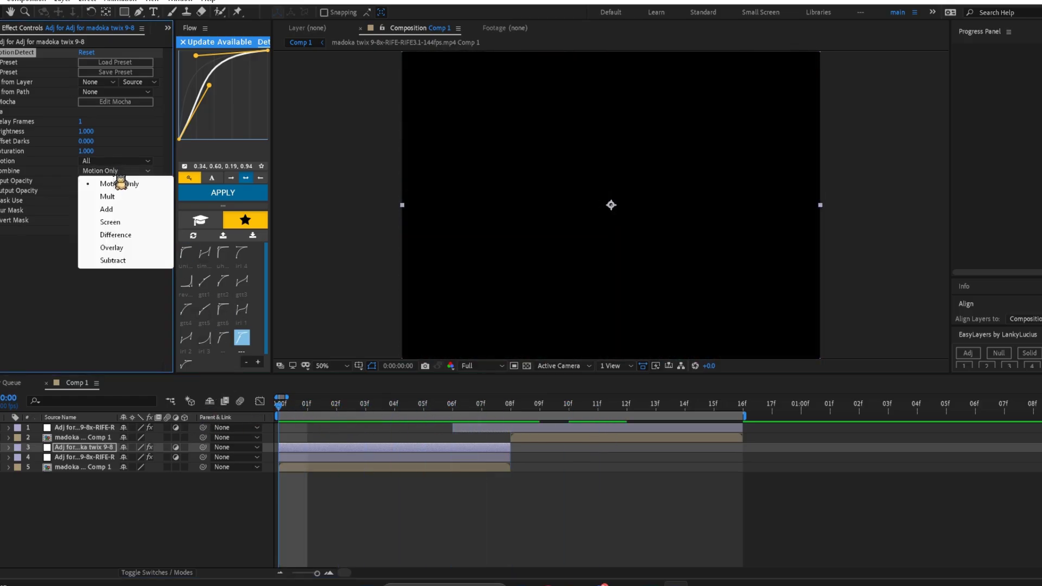
click(115, 235)
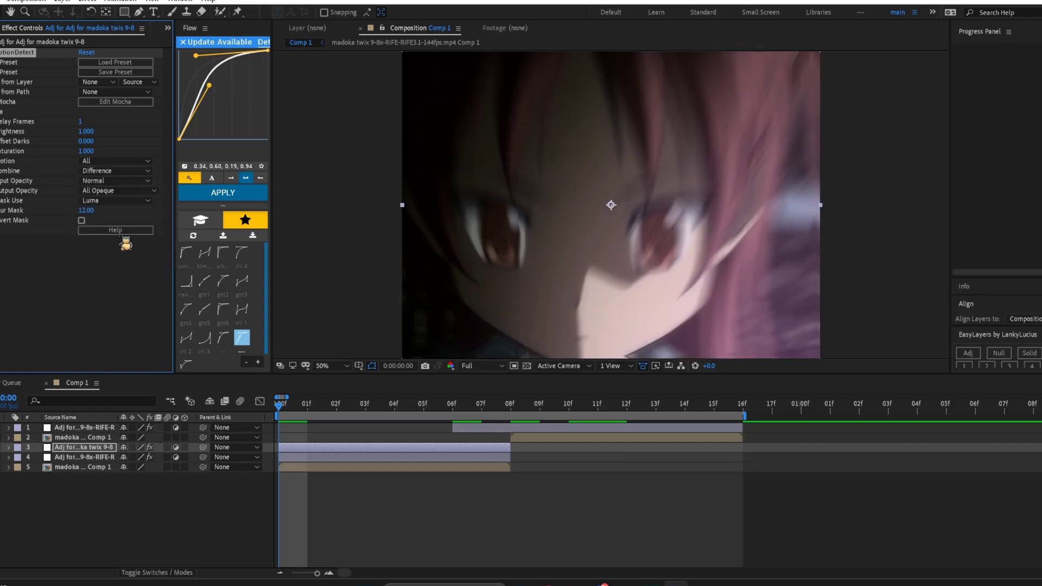
Keyframe the motion detect layer's opacity from 100% at frame 0 to 0% at frame 7 and apply the Flow curve to both keyframes
key(t)
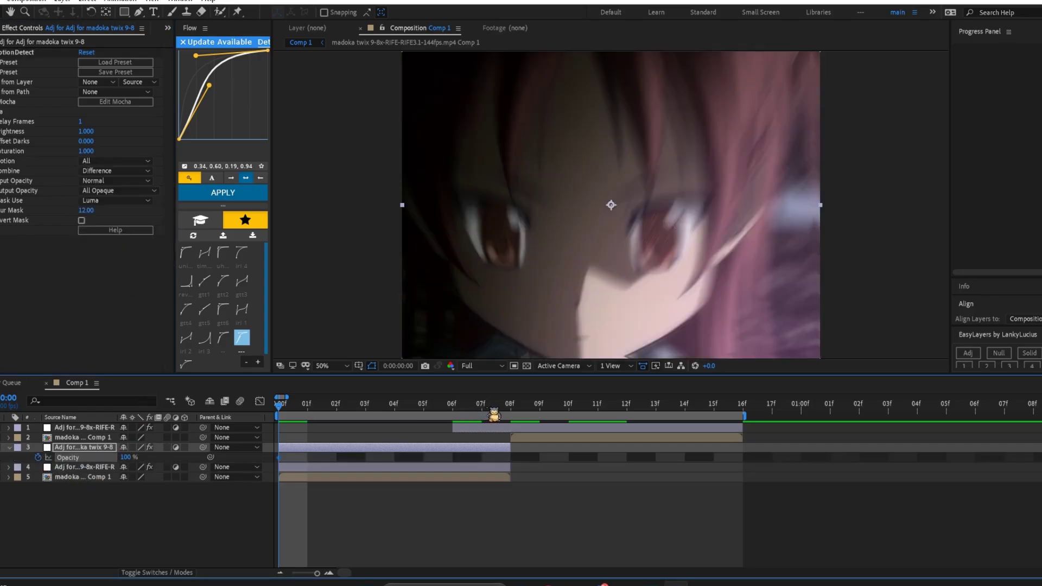
click(491, 414)
drag(124, 458, 73, 458)
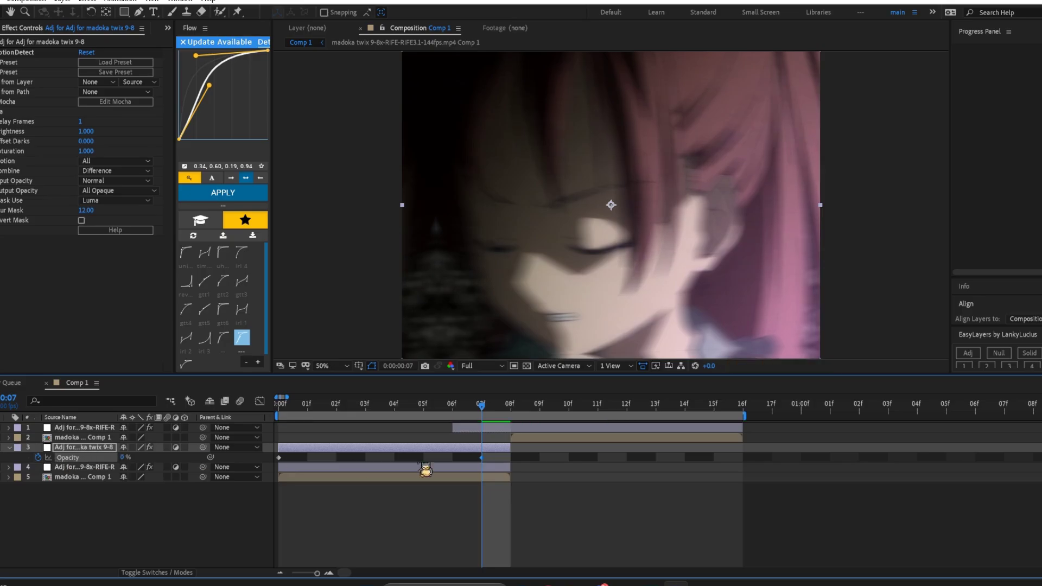
drag(522, 466, 254, 453)
click(236, 196)
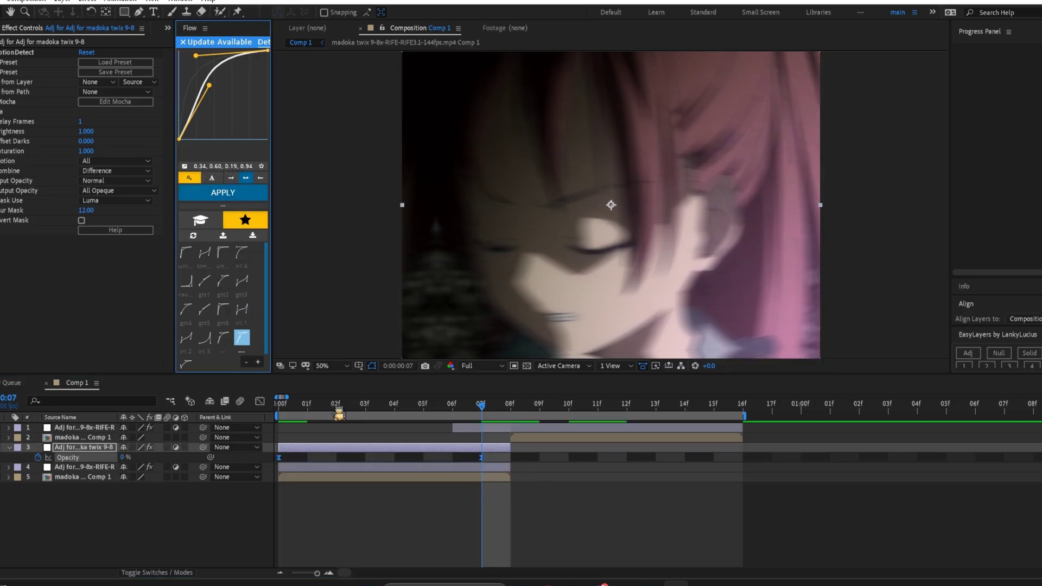
Duplicate the motion detect layer, bring the copy to the top of the stack and shift it to start at frame 8
drag(341, 413, 276, 413)
click(383, 450)
key(ctrl+d)
drag(107, 448, 223, 445)
key(ctrl+shift+bracketright)
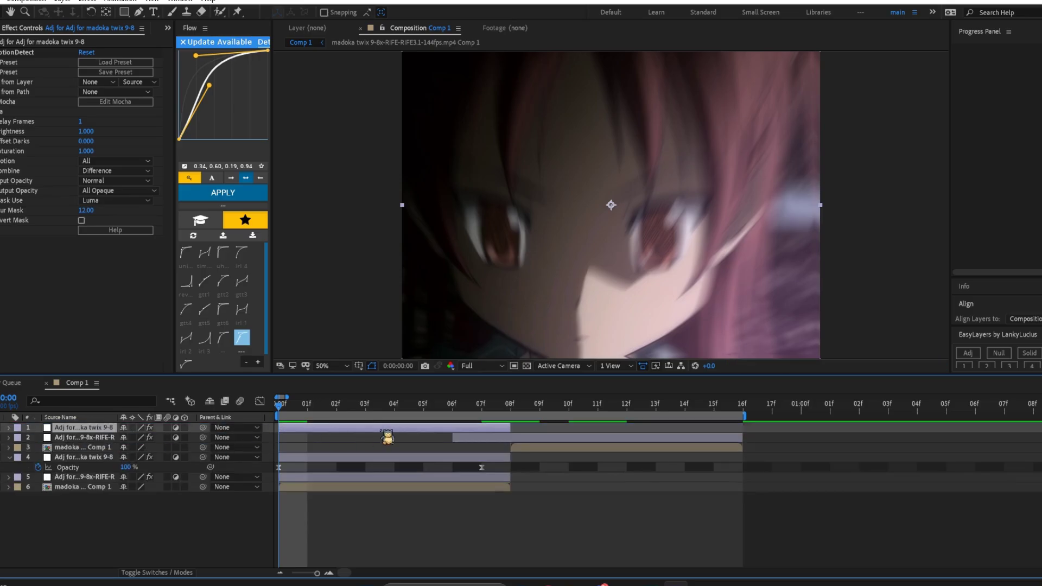
drag(431, 430, 670, 430)
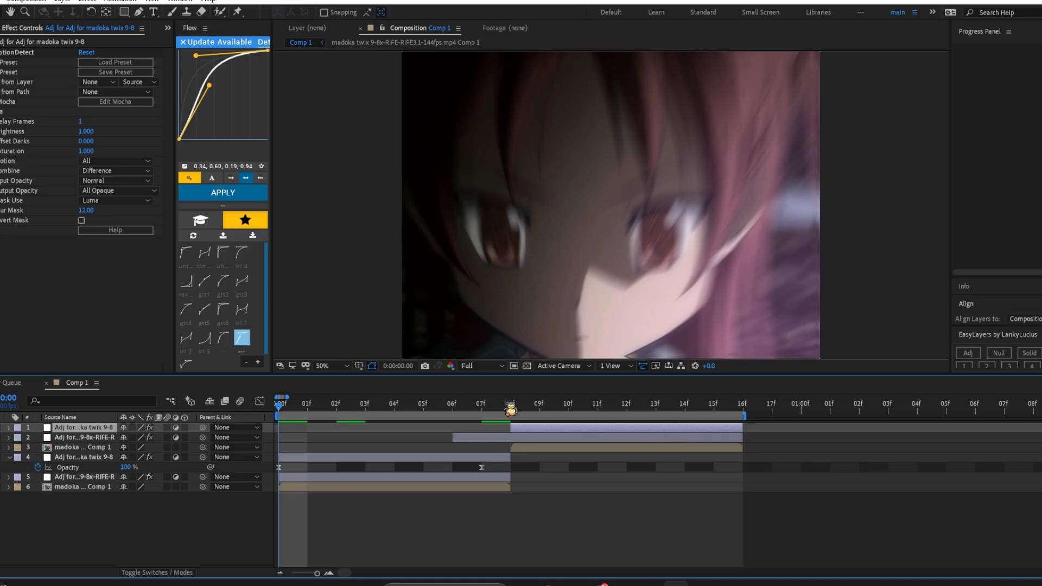
Extend the start of the top motion detect layer to frame 6 and keyframe its opacity at 0% there
click(511, 406)
drag(474, 427, 452, 428)
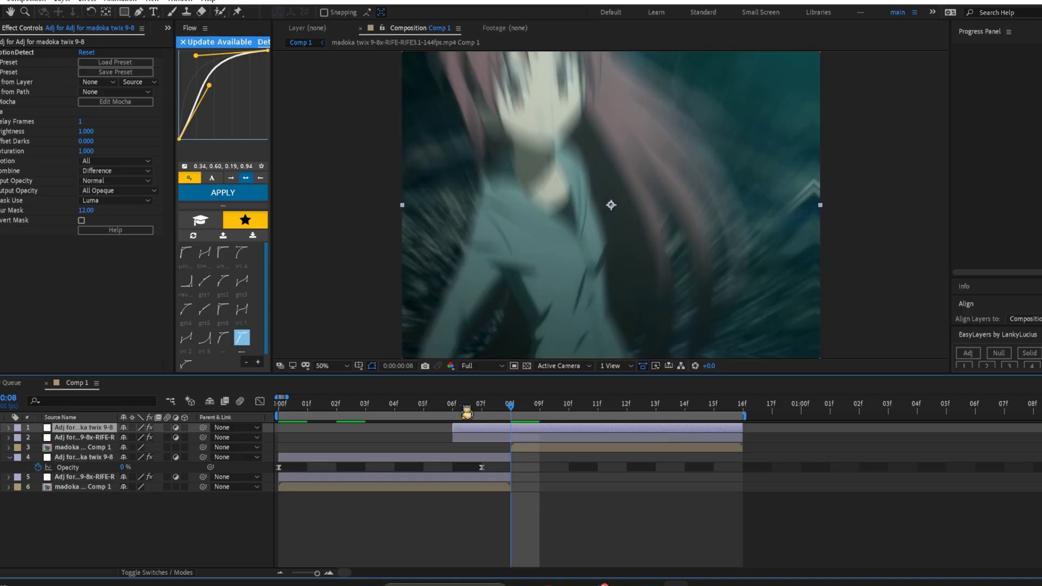
key(u)
click(453, 406)
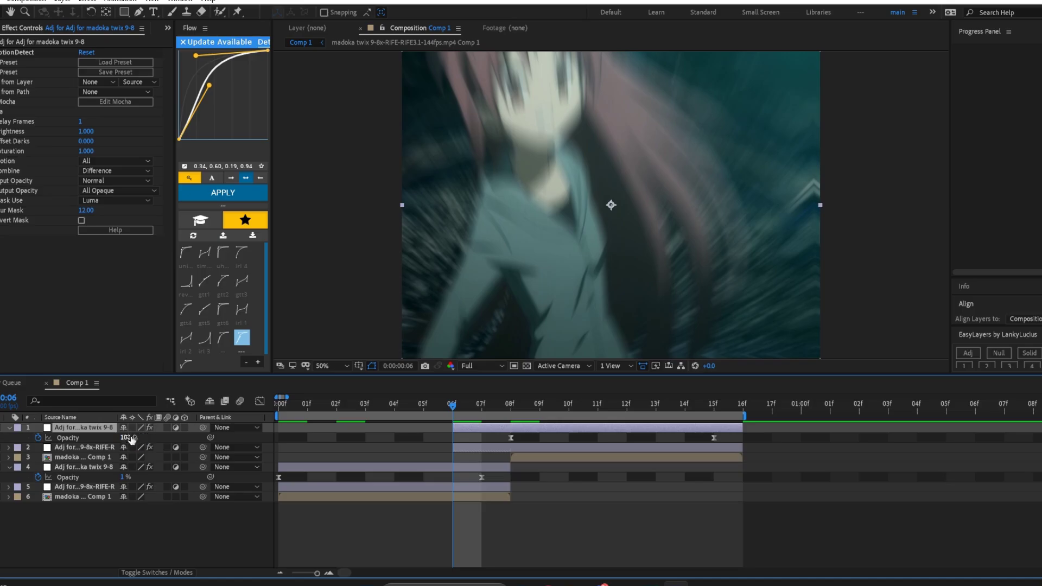
drag(130, 437, 71, 437)
Apply the Flow curve to the top motion detect layer's opacity keyframes and preview the transition between the clips
drag(436, 451, 775, 429)
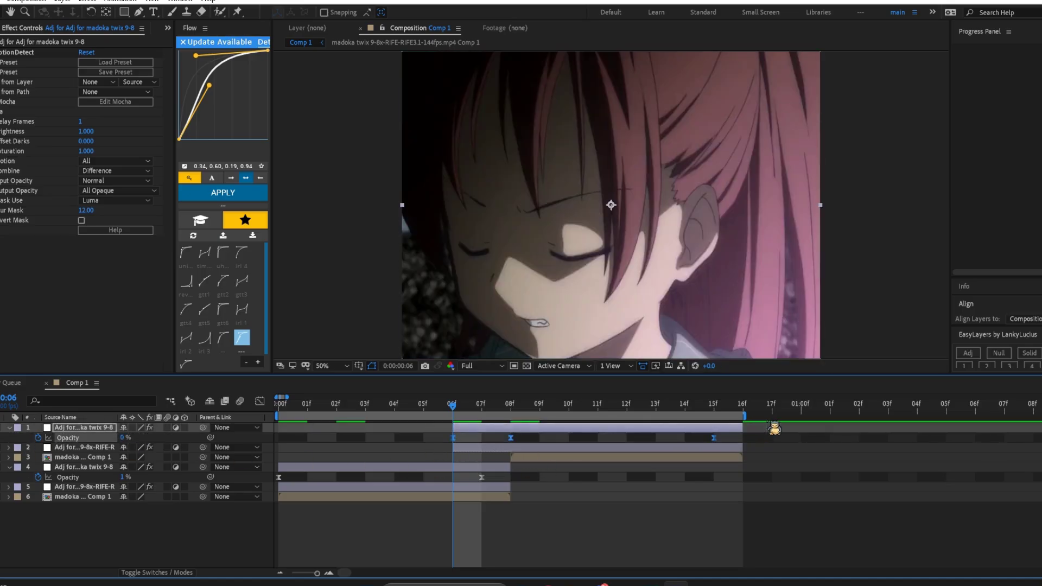
click(648, 495)
drag(498, 449, 782, 435)
click(244, 196)
click(247, 195)
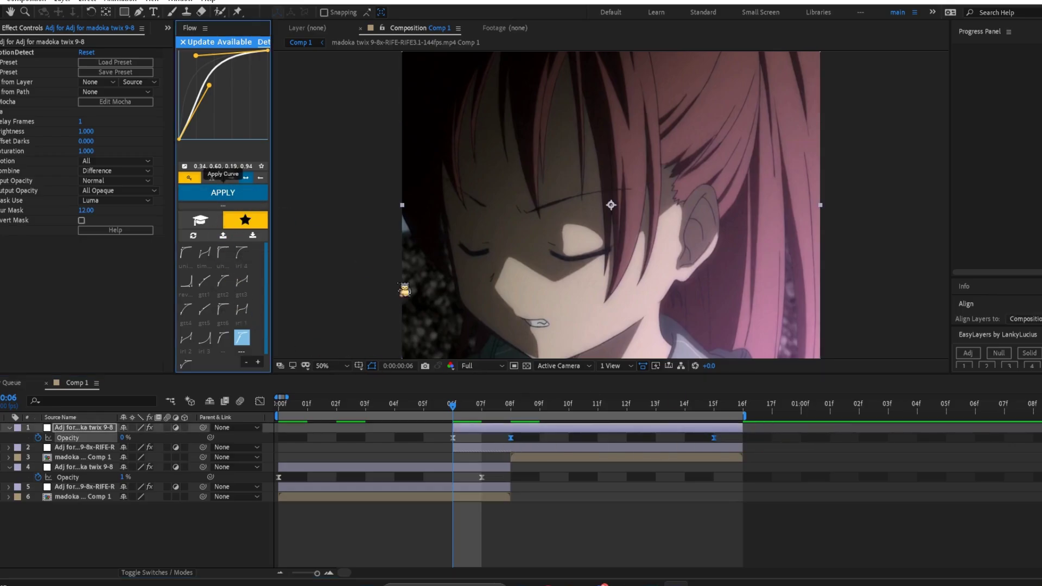
key(space)
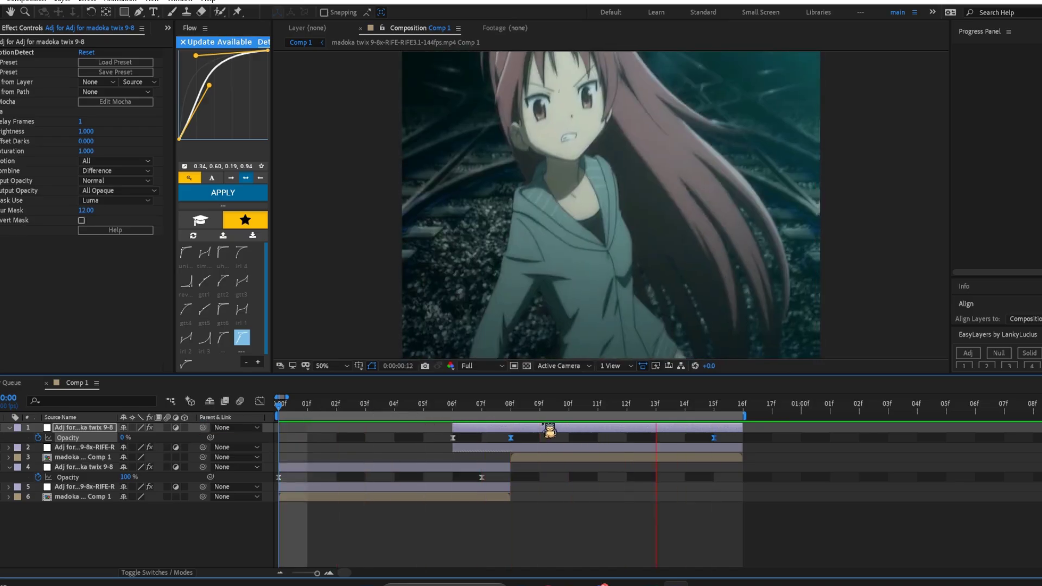
mouse_move(471, 408)
mouse_down()
mouse_move(510, 409)
mouse_move(483, 409)
mouse_up()
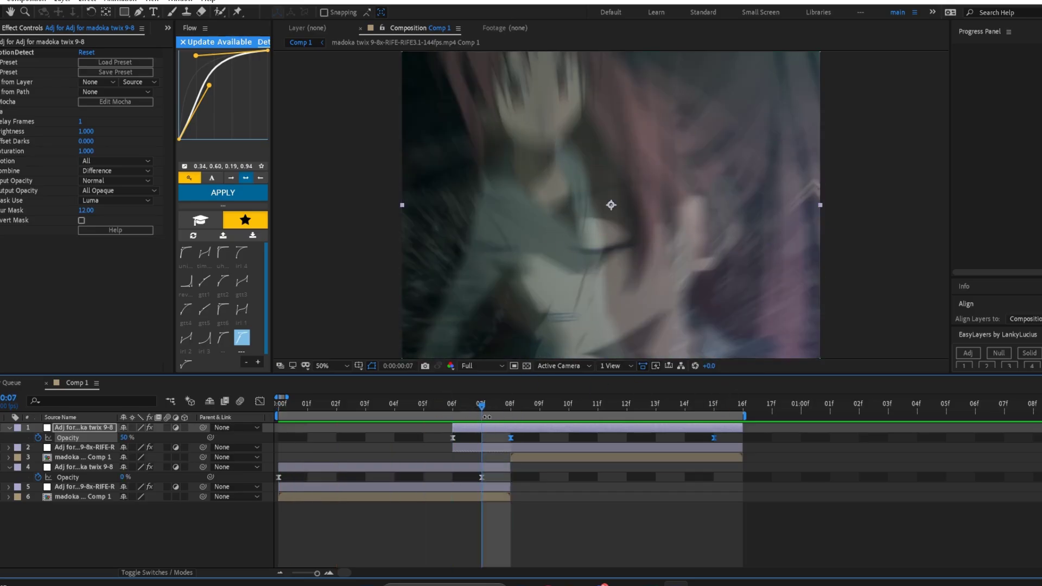
key(space)
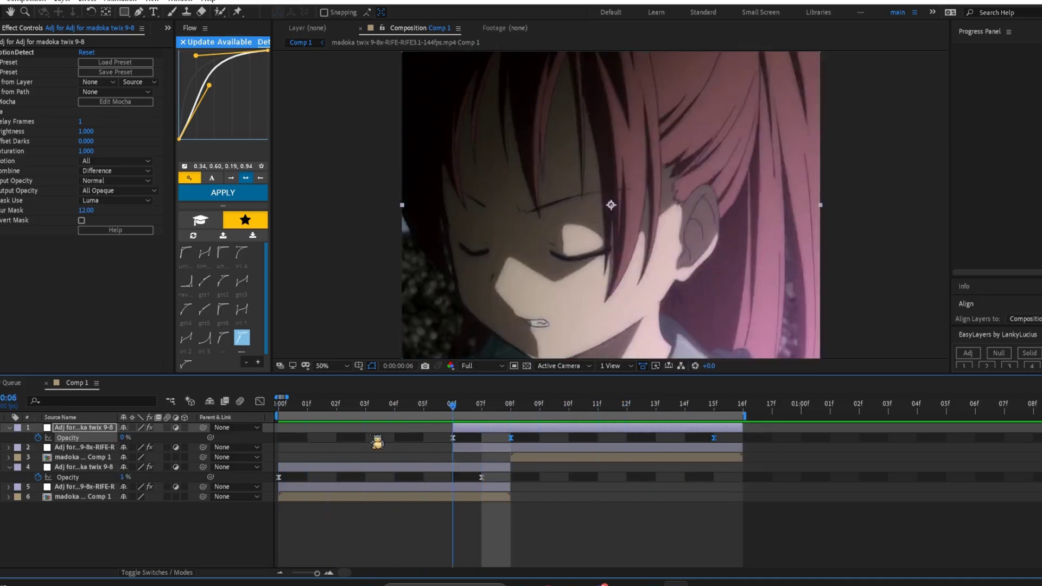
key(space)
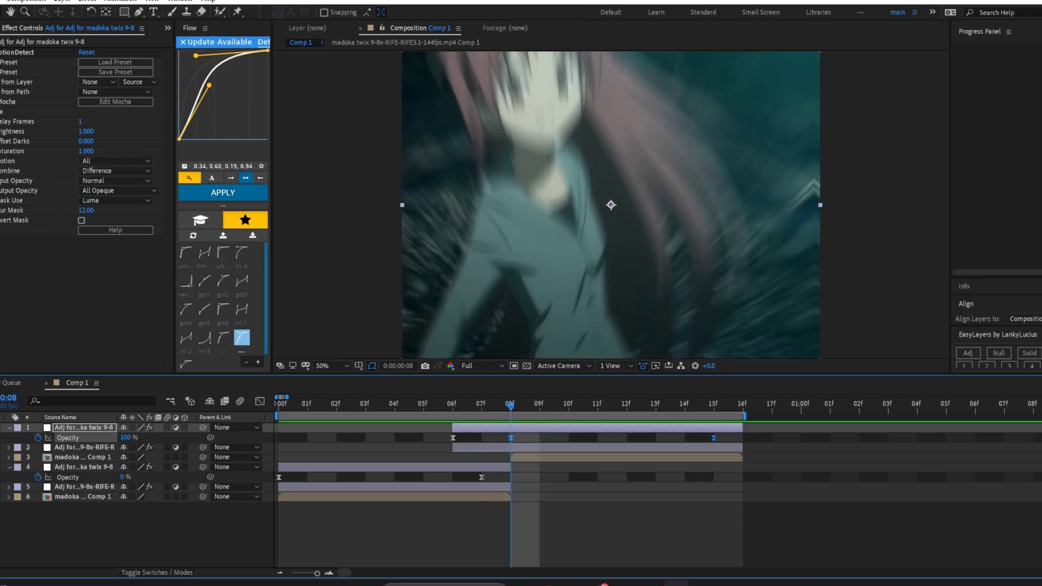
Add the S_TimeWarpRGB effect to the top motion detect layer at frame 8
click(1, 52)
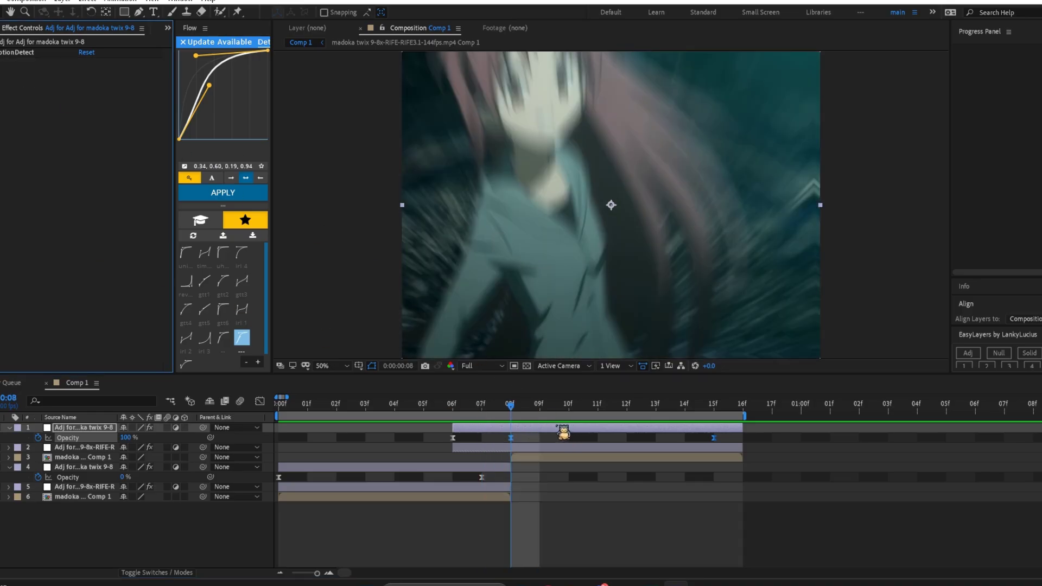
key(ctrl+space)
text(timewar)
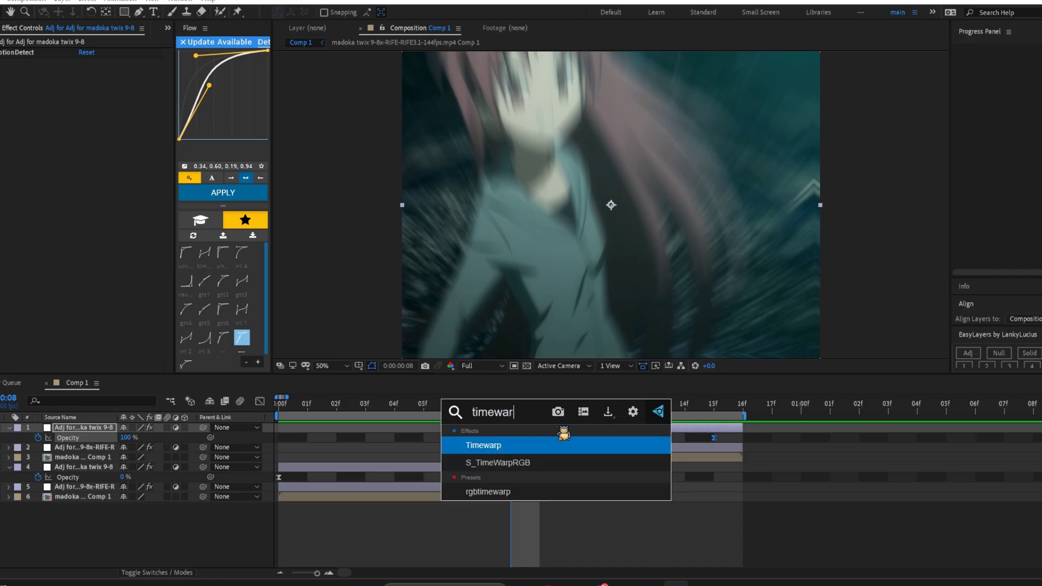
click(576, 464)
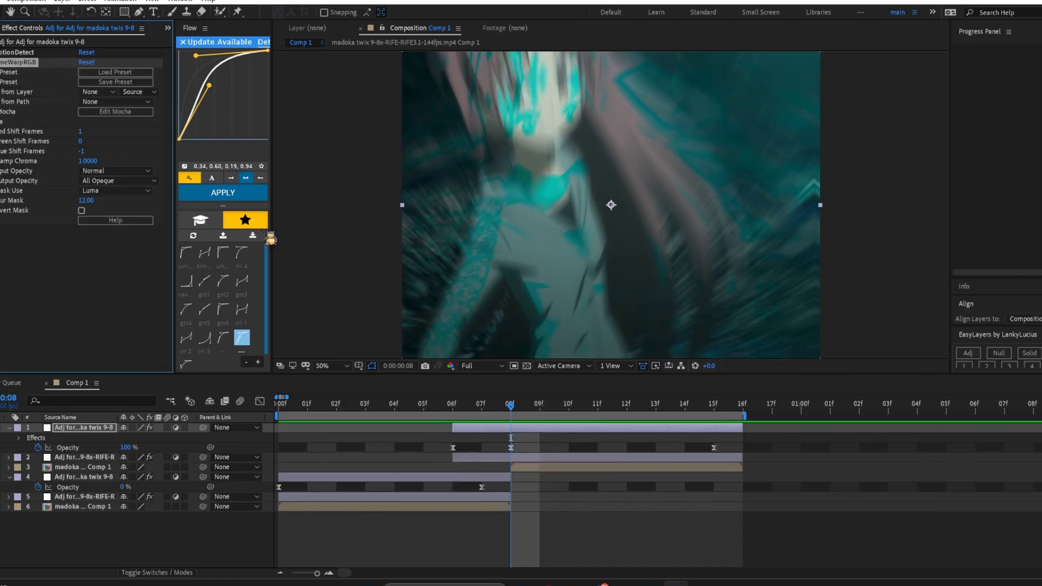
Add the Deep Glow effect to the same layer with exposure 0.3 and preview the composition
key(ctrl+grave)
key(ctrl+space)
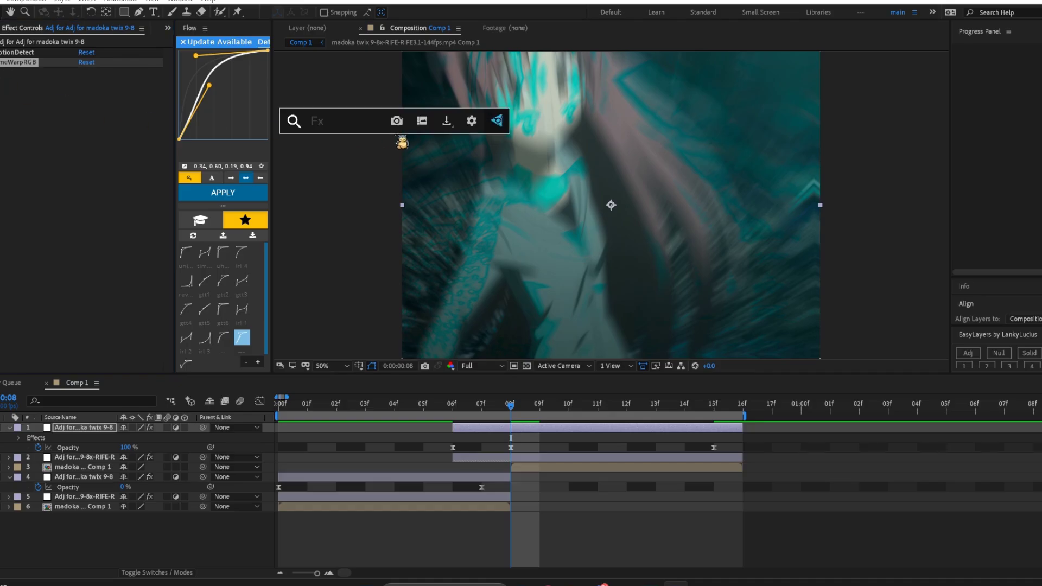
text(deep)
click(379, 201)
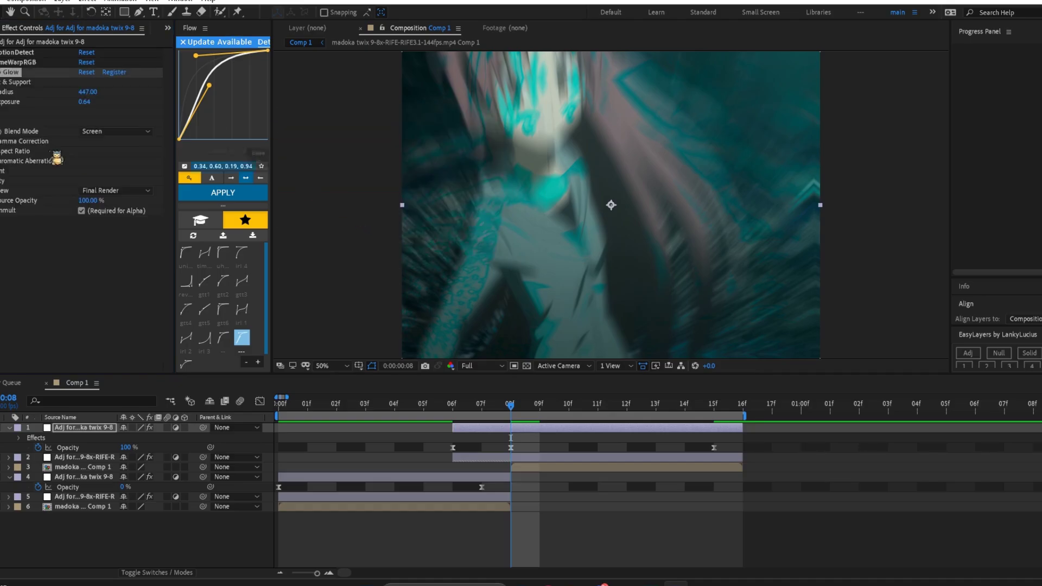
click(85, 102)
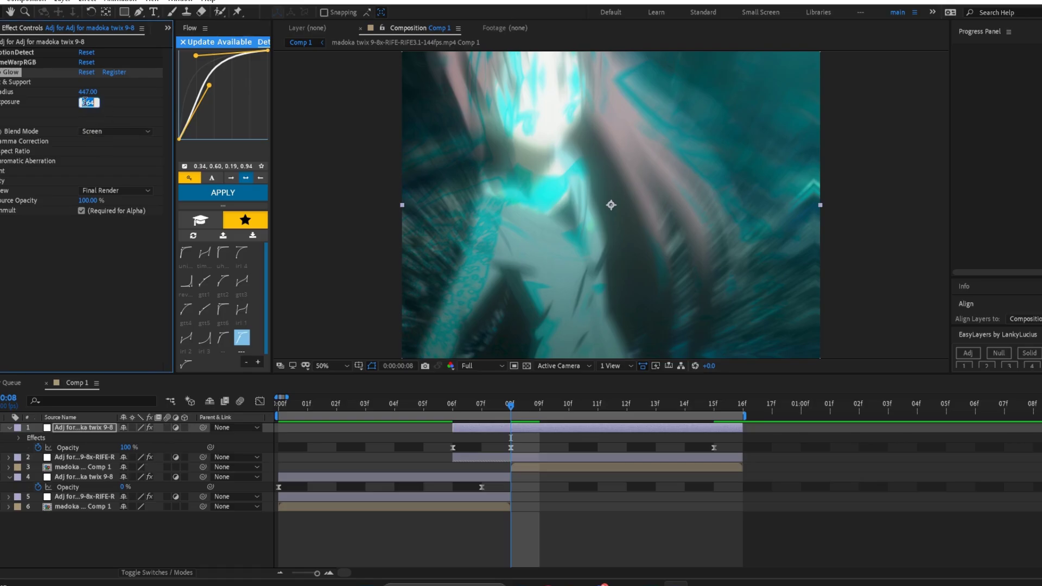
text(.3)
key(Return)
key(Home)
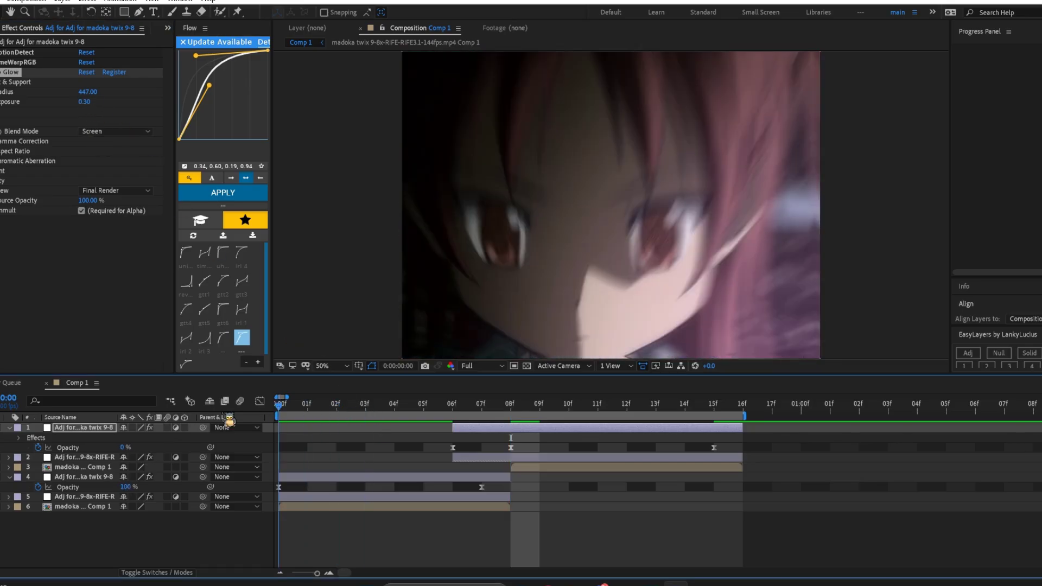
key(space)
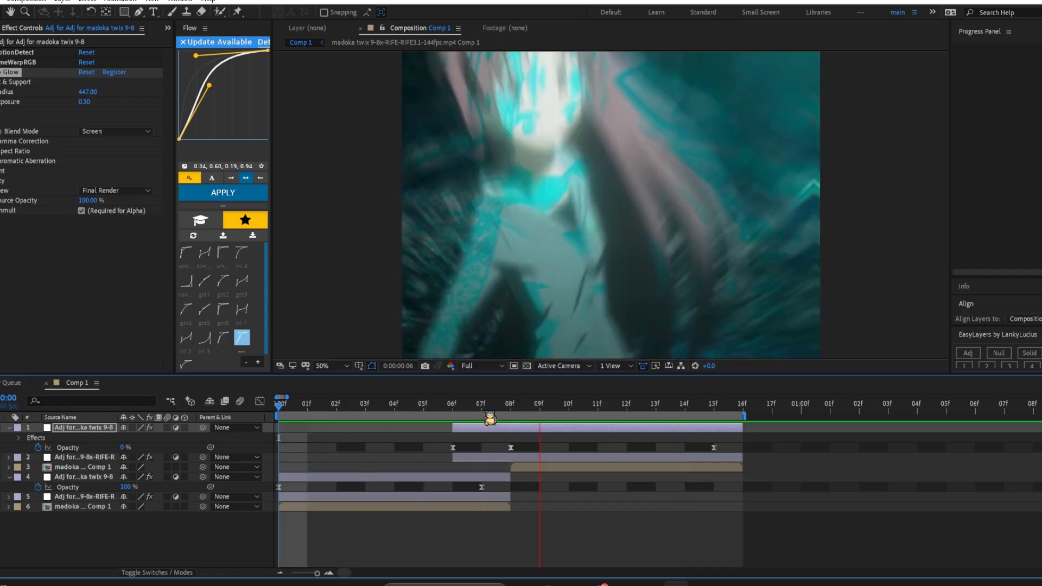
click(464, 405)
drag(465, 406, 512, 444)
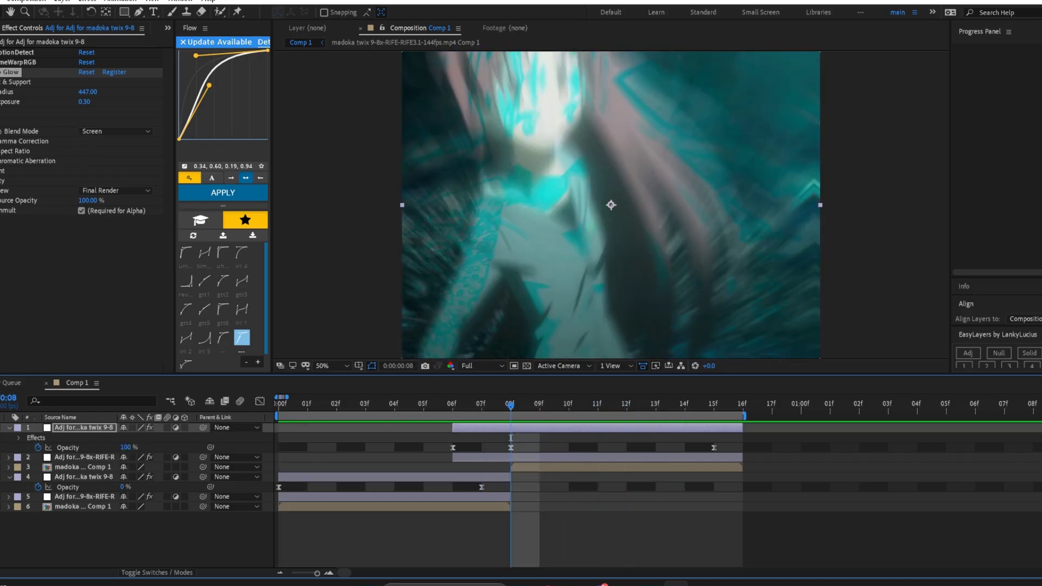
Set the top layer's motion detect combine mode to Motion Only and play the composition from the first frame
click(1, 71)
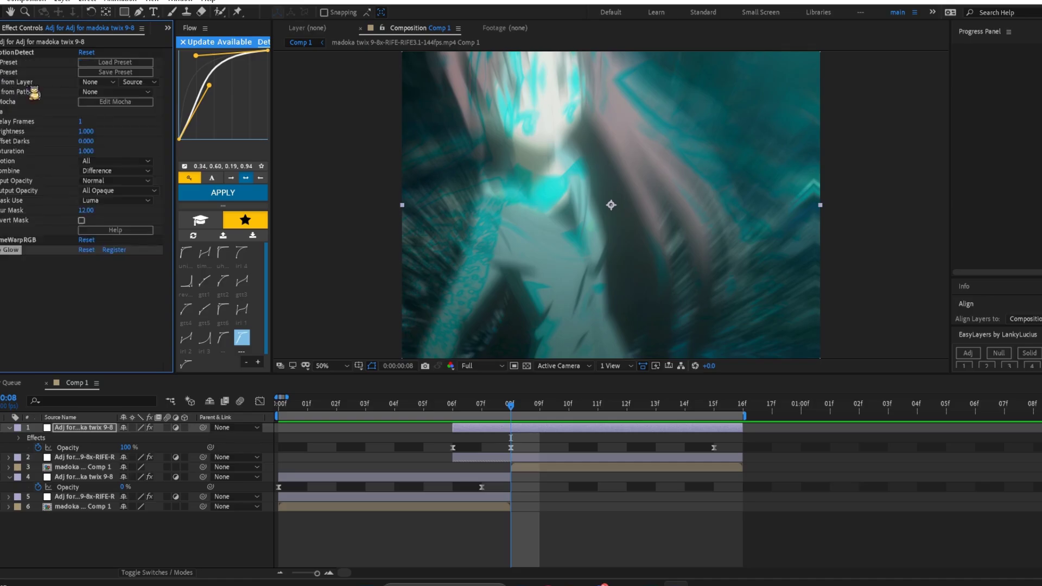
click(126, 171)
click(43, 301)
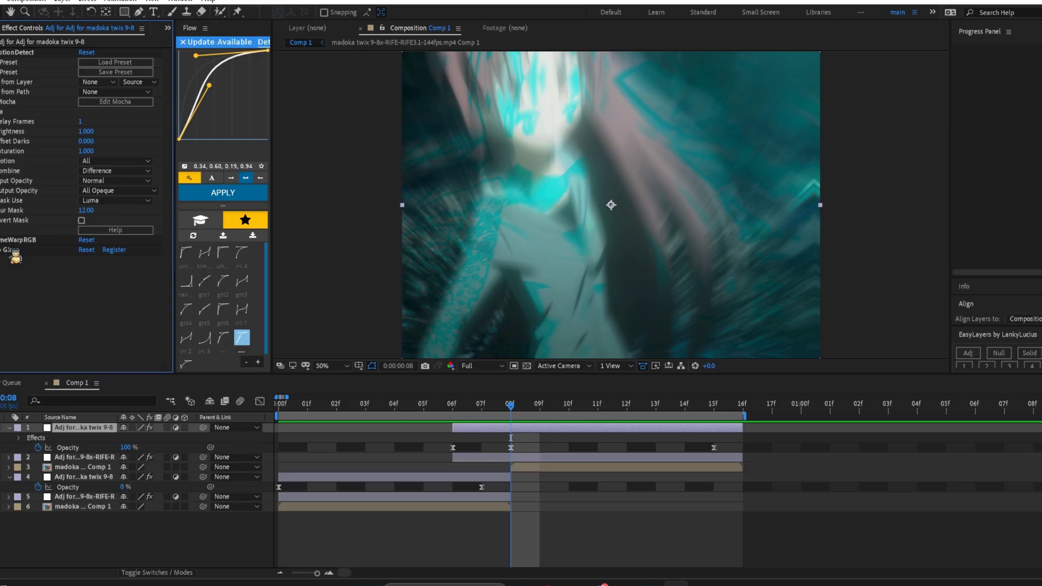
click(106, 172)
click(125, 185)
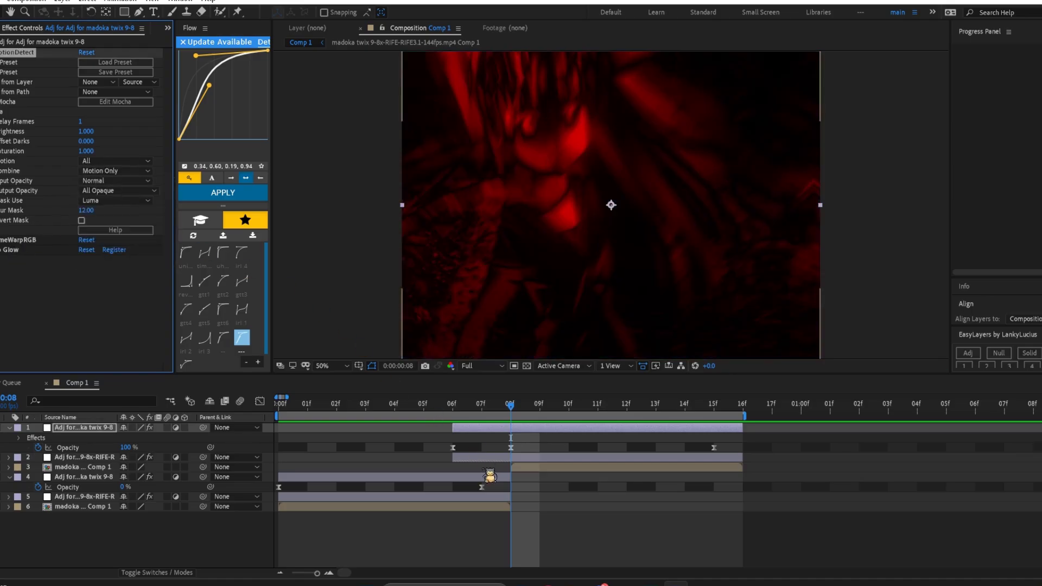
right_click(519, 435)
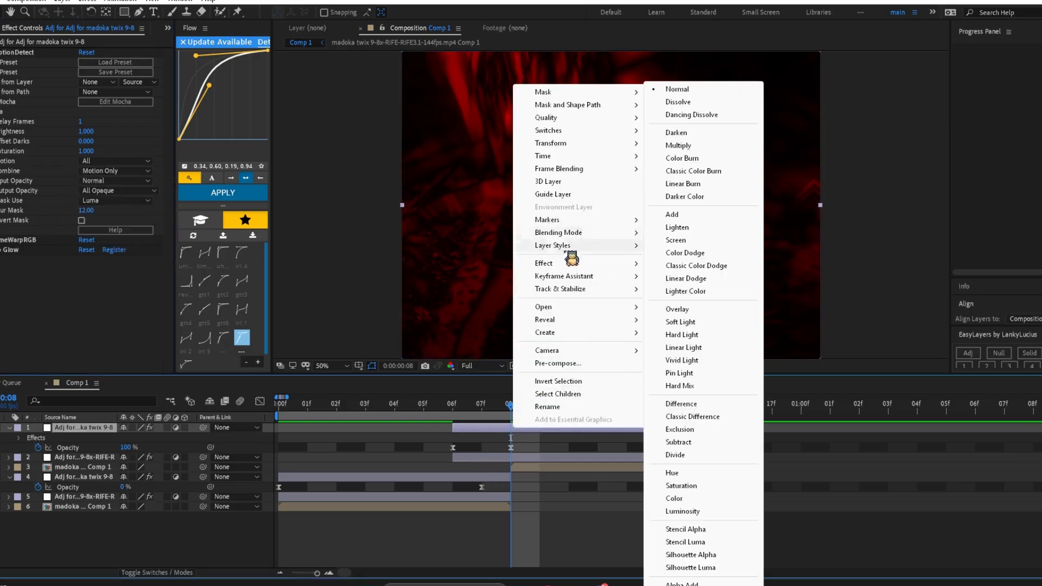
click(479, 414)
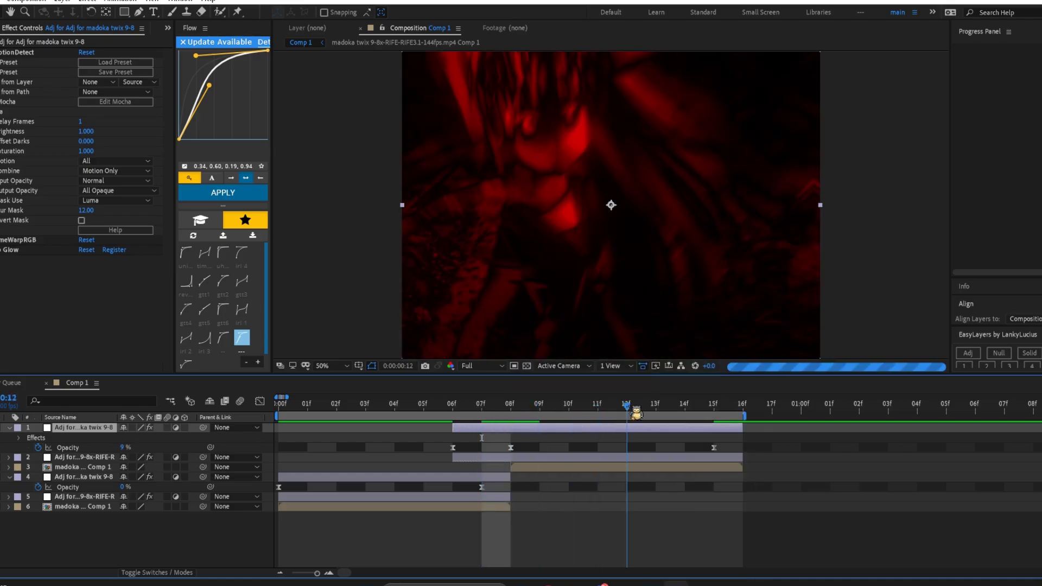
key(Home)
key(space)
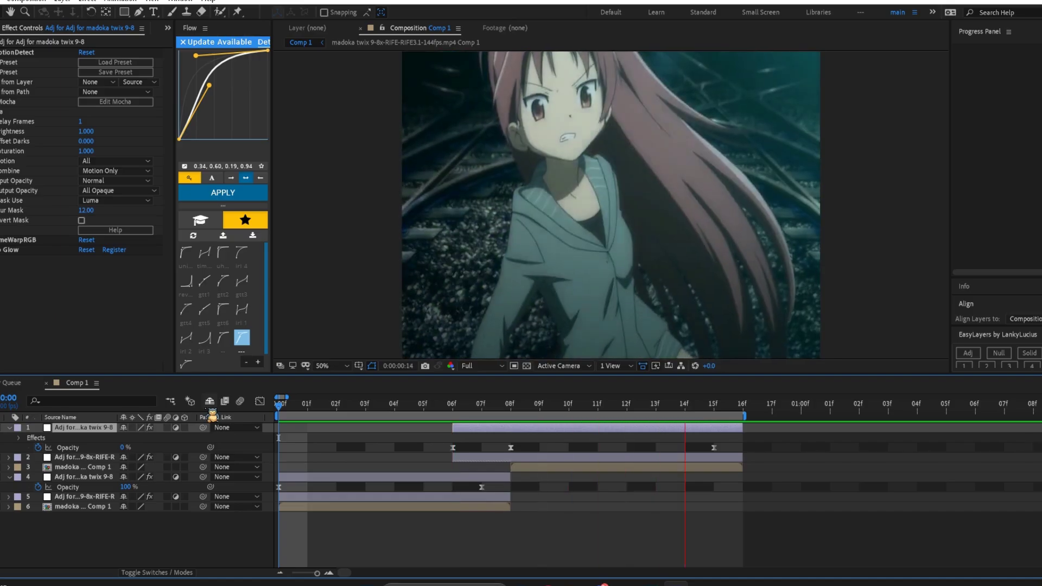
drag(520, 408, 610, 420)
key(j)
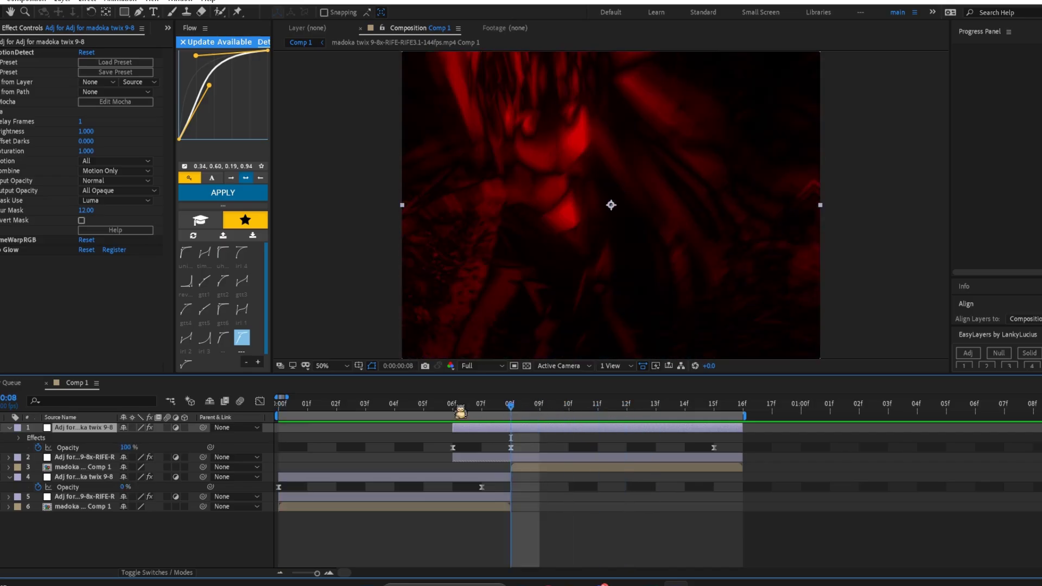
Try the Difference blending mode on the top motion detect layer, switch it to Overlay and preview from the start
right_click(526, 437)
mouse_move(595, 235)
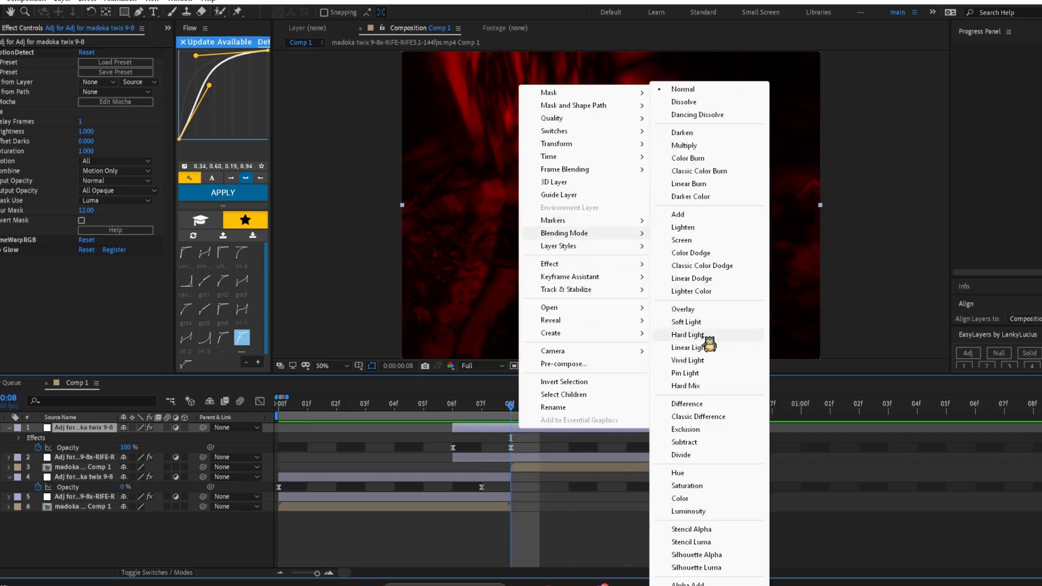
click(706, 407)
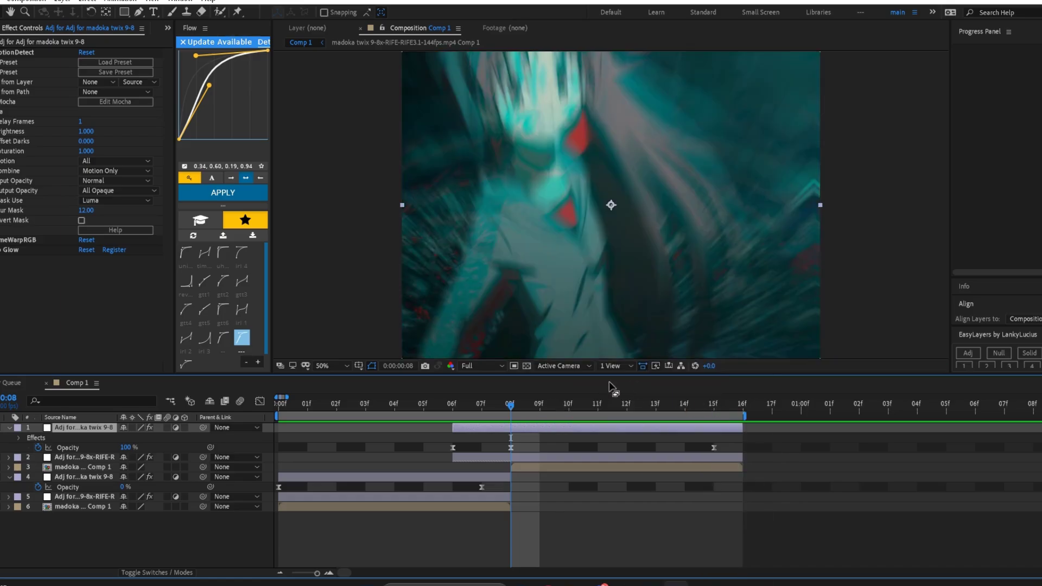
right_click(526, 427)
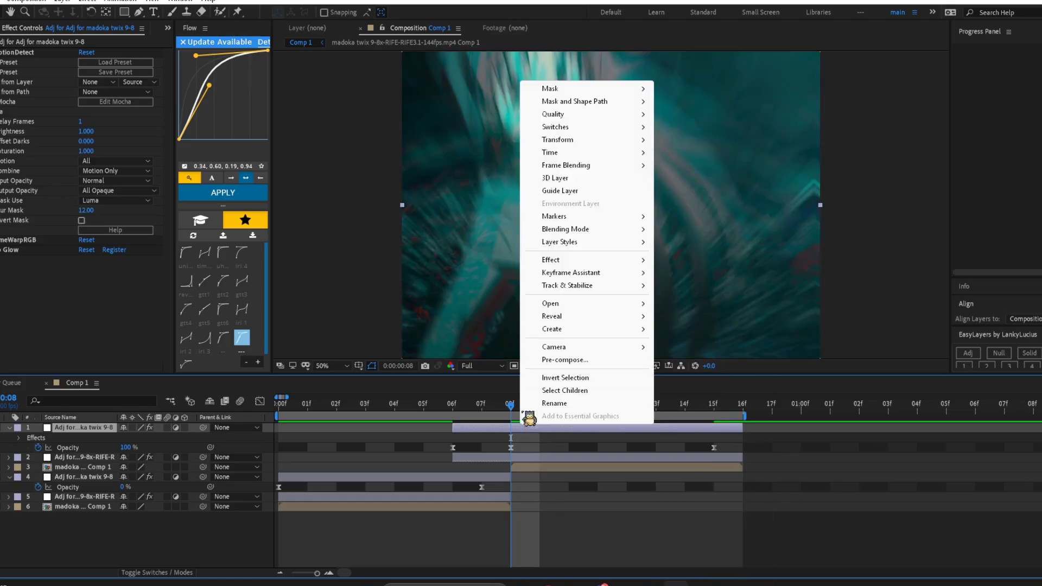
mouse_move(595, 235)
click(708, 311)
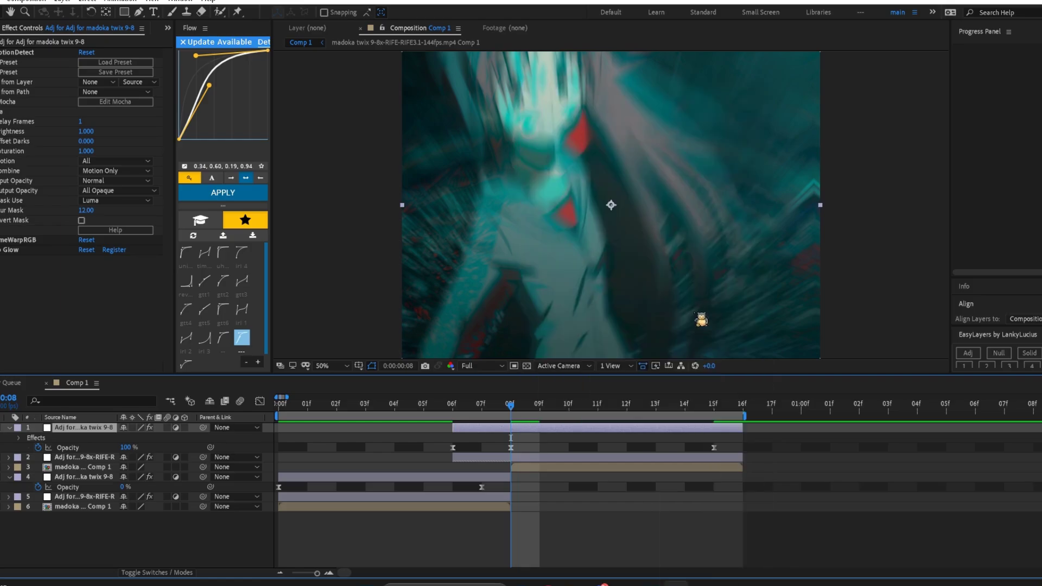
drag(485, 411, 209, 447)
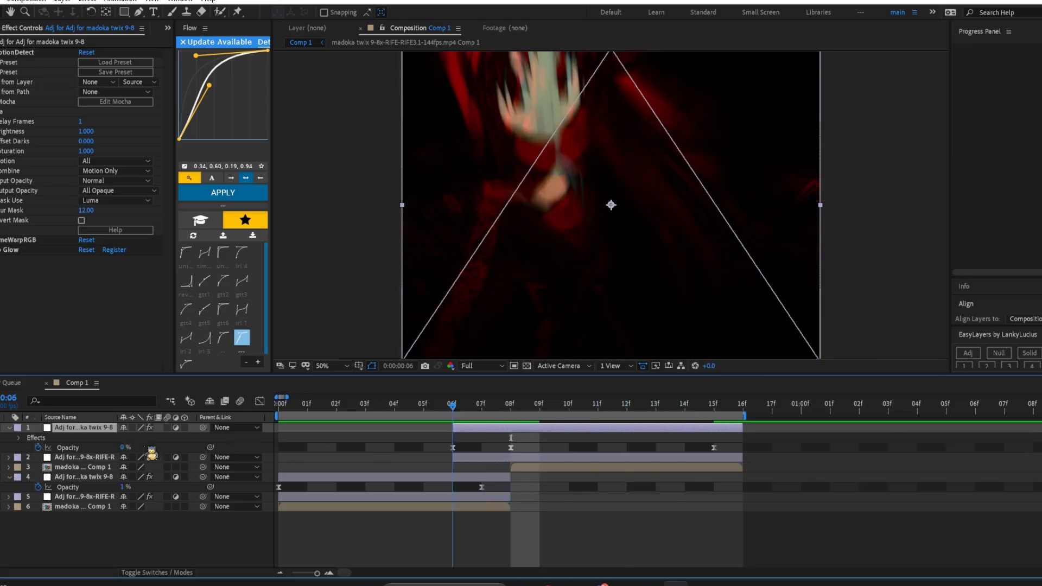
key(Home)
key(space)
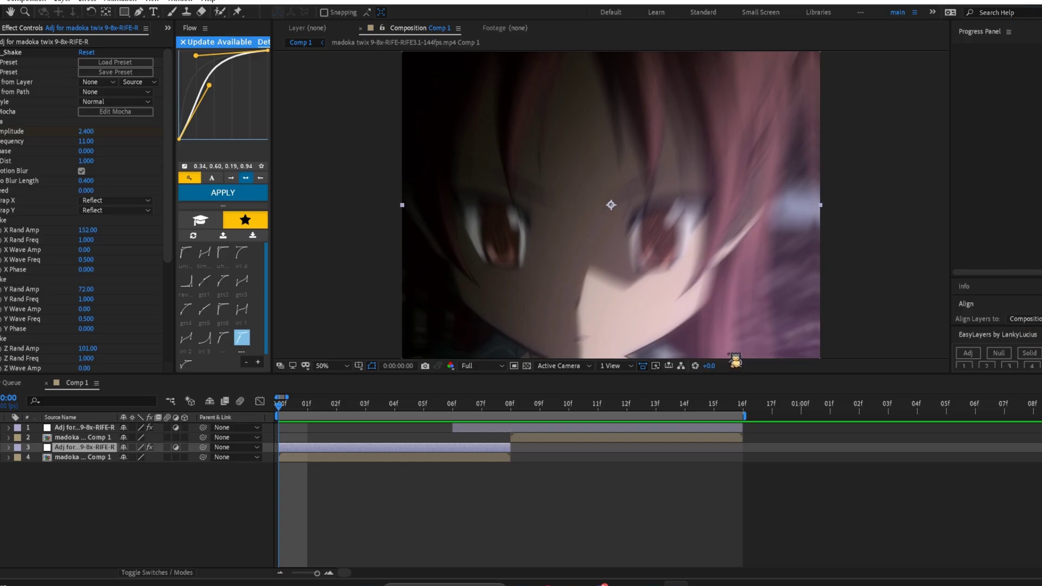
Add a black solid above the first clip's shake layer and apply the BCC Organic Strands effect to it
click(1031, 354)
drag(324, 415, 374, 410)
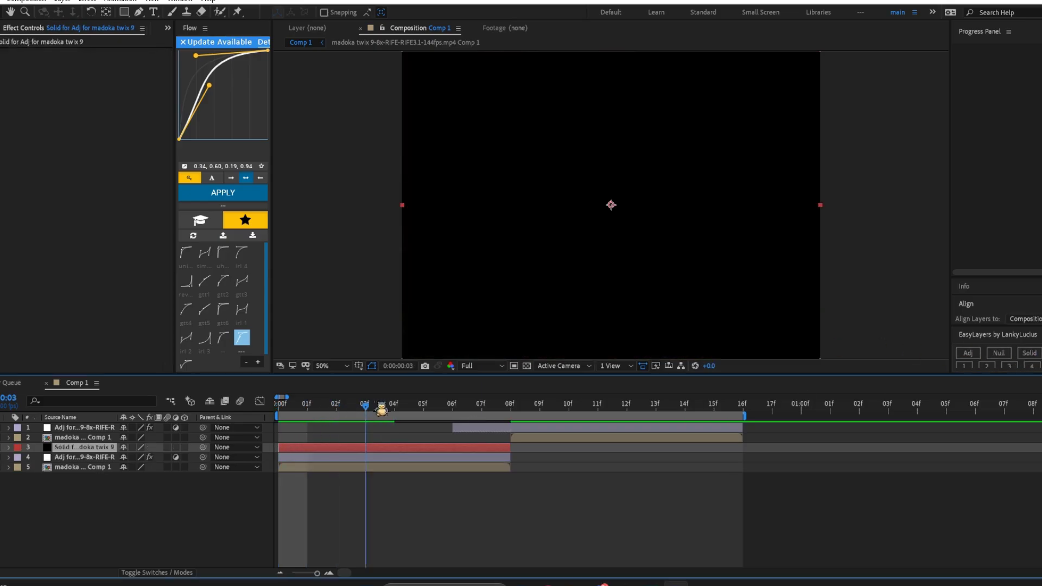
drag(475, 413, 209, 429)
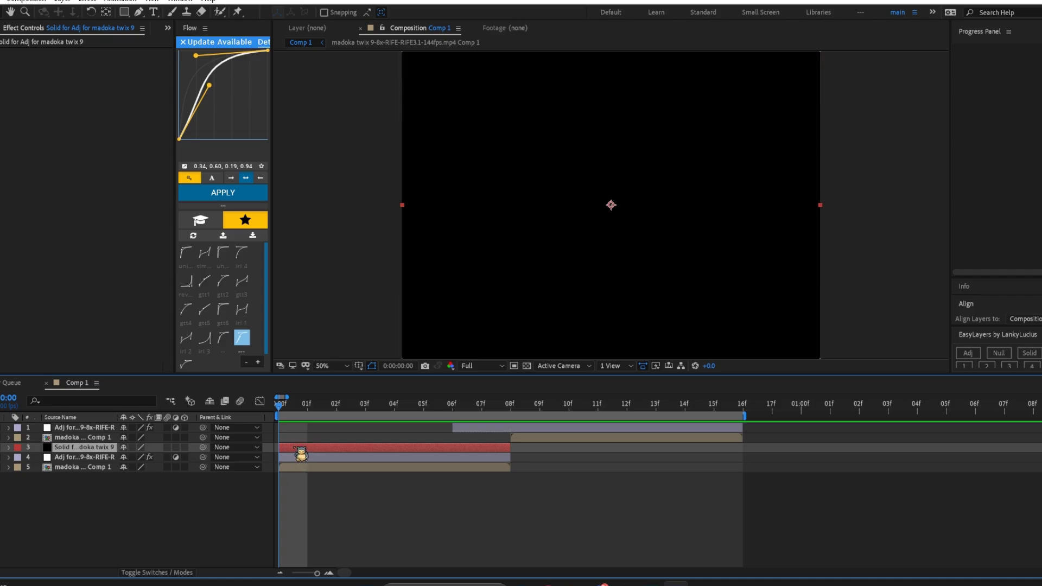
key(ctrl+space)
text(bcc org)
key(Return)
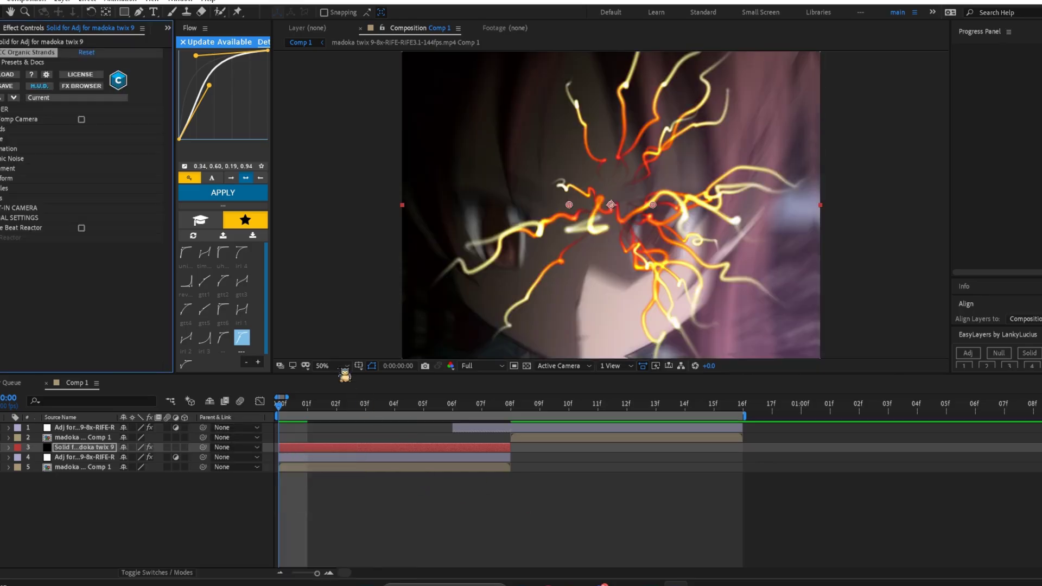
Set the organic strands' length to 2.70, their direction to Left and their spread to 0%
click(1, 129)
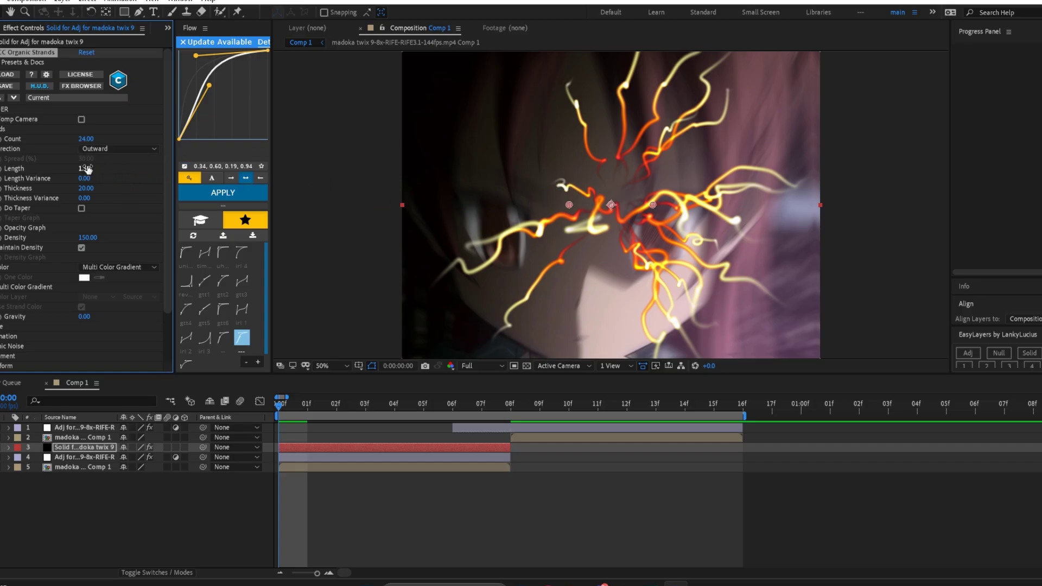
drag(103, 167, 88, 168)
click(103, 149)
click(102, 174)
mouse_move(110, 159)
mouse_down()
mouse_move(335, 138)
mouse_move(109, 161)
mouse_up()
click(122, 149)
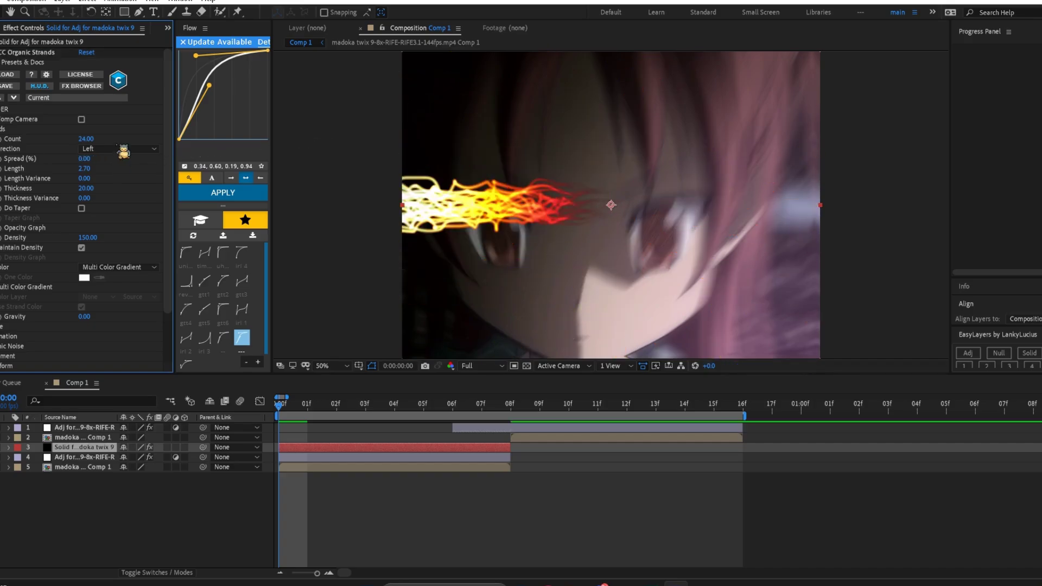
Try the organic strands' directions Left + Right, Upward, Downward, Upward + Downward, Forward, Backward and Forward + Backward in turn
click(121, 200)
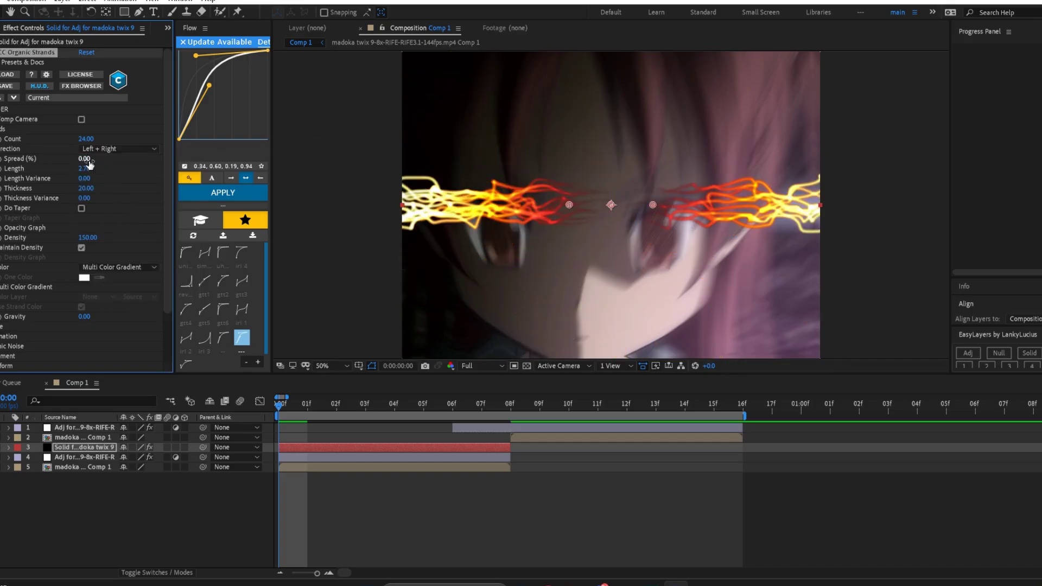
click(130, 149)
click(114, 213)
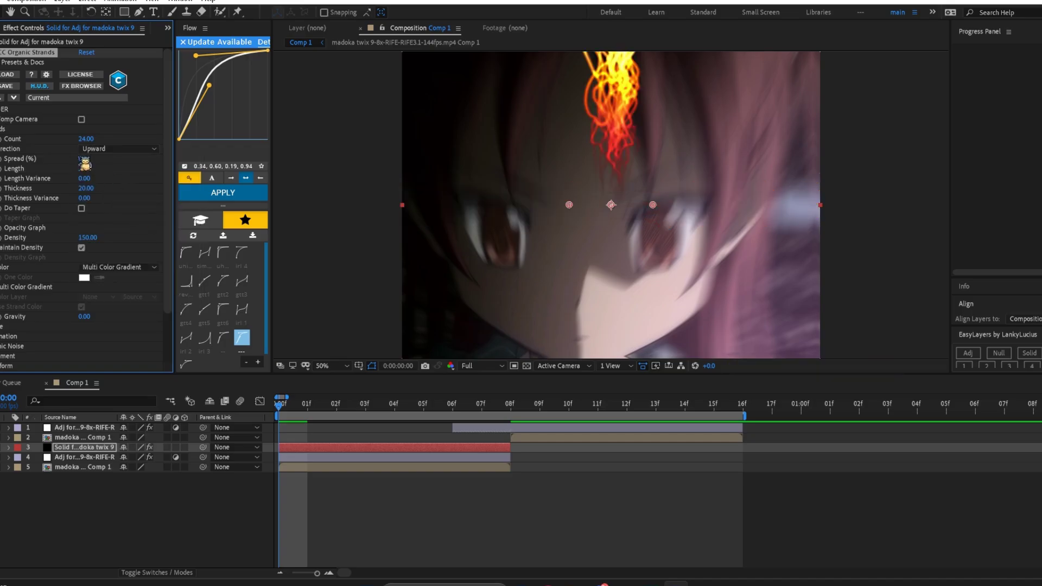
click(109, 150)
click(115, 224)
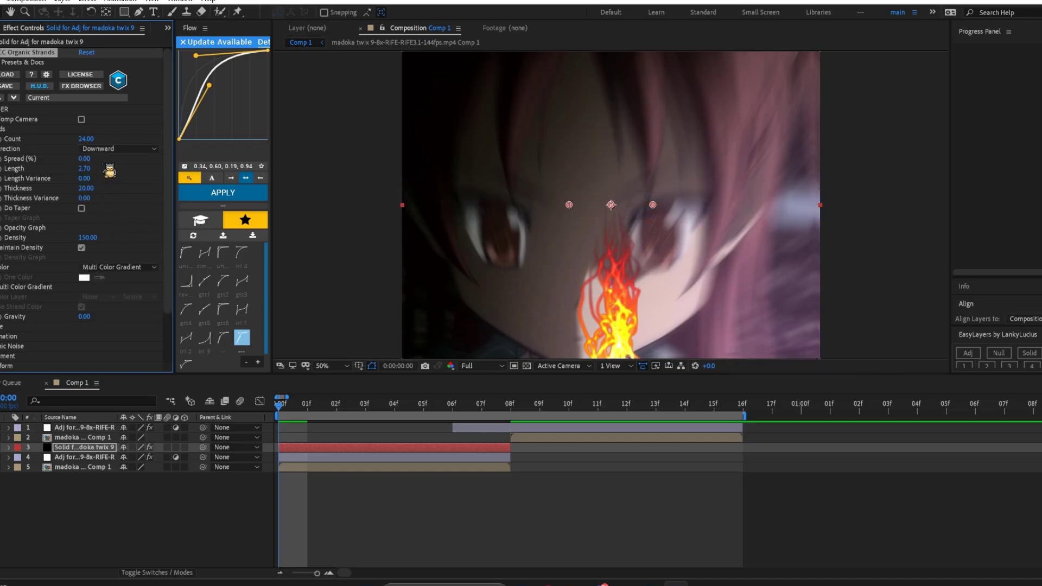
click(117, 150)
click(114, 235)
click(122, 150)
click(130, 251)
click(134, 151)
click(126, 264)
click(136, 151)
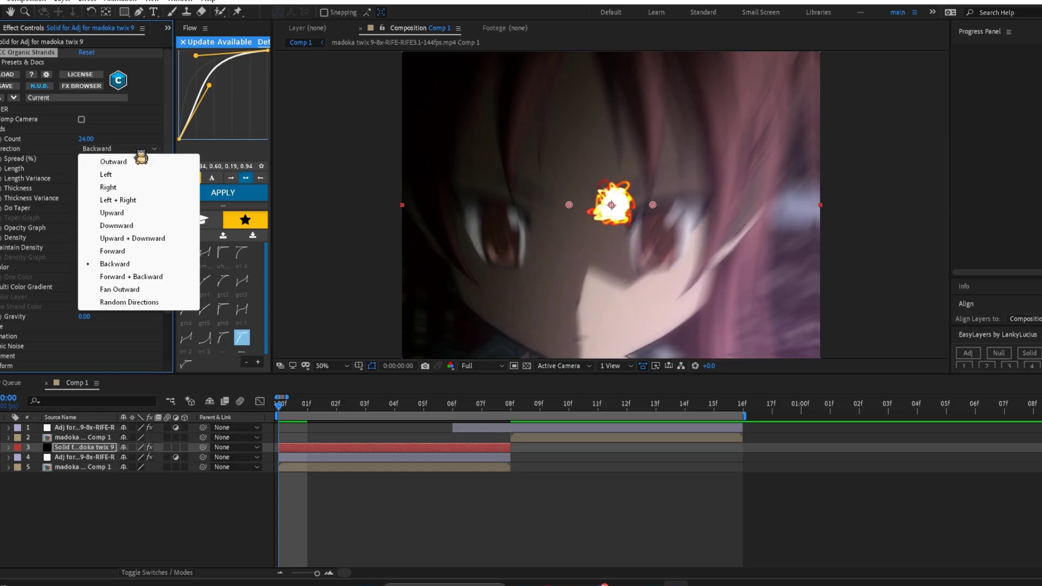
click(135, 277)
Compare the Fan Outward and Outward directions for the organic strands and keep Fan Outward
click(137, 151)
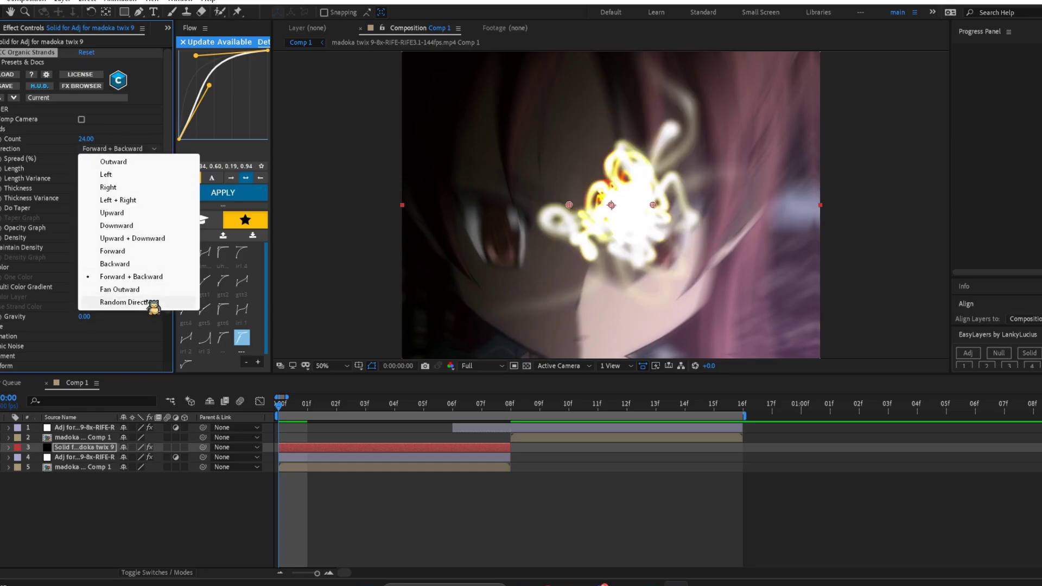
click(135, 291)
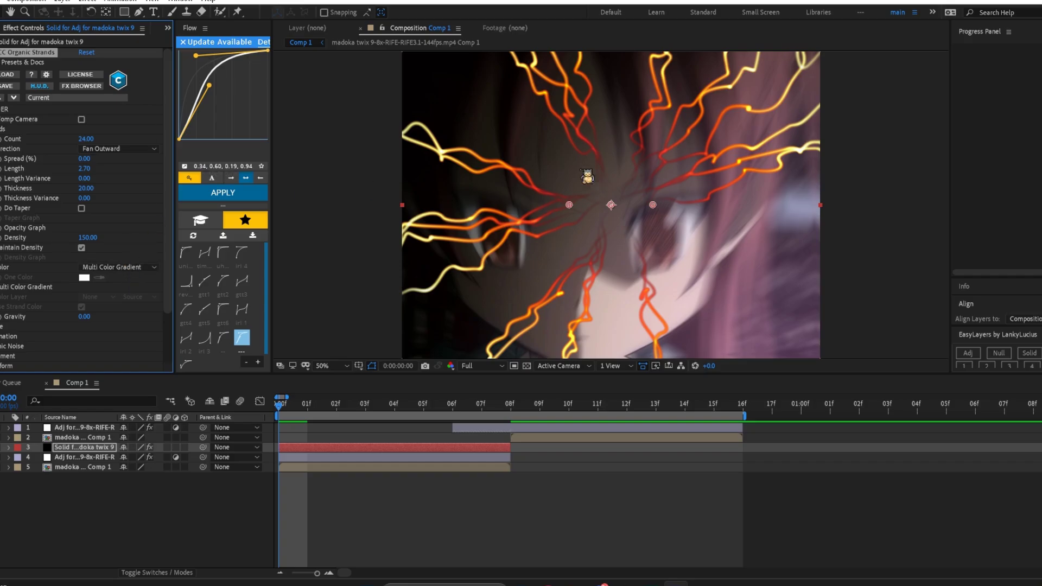
click(149, 150)
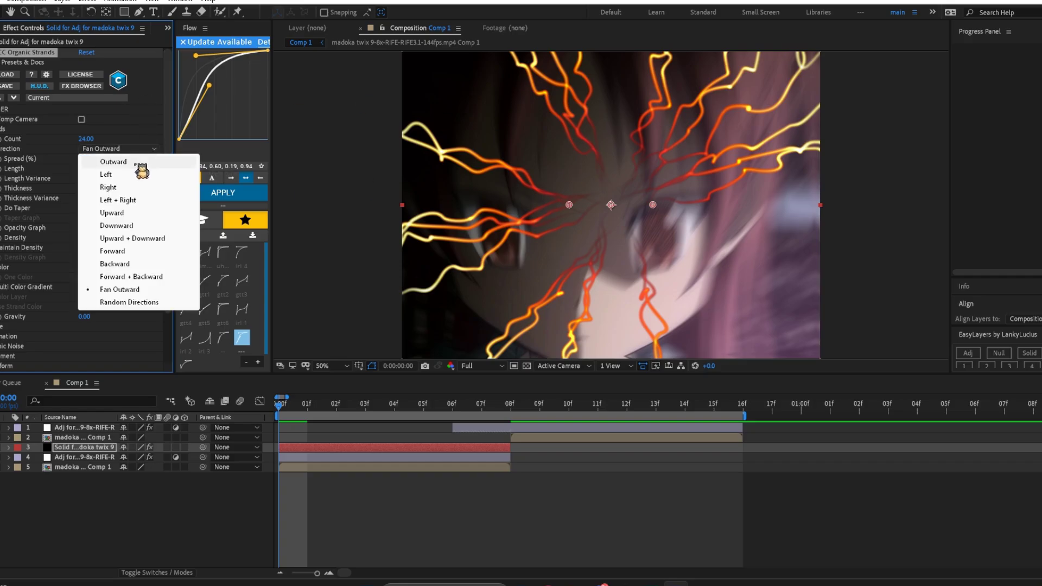
click(137, 163)
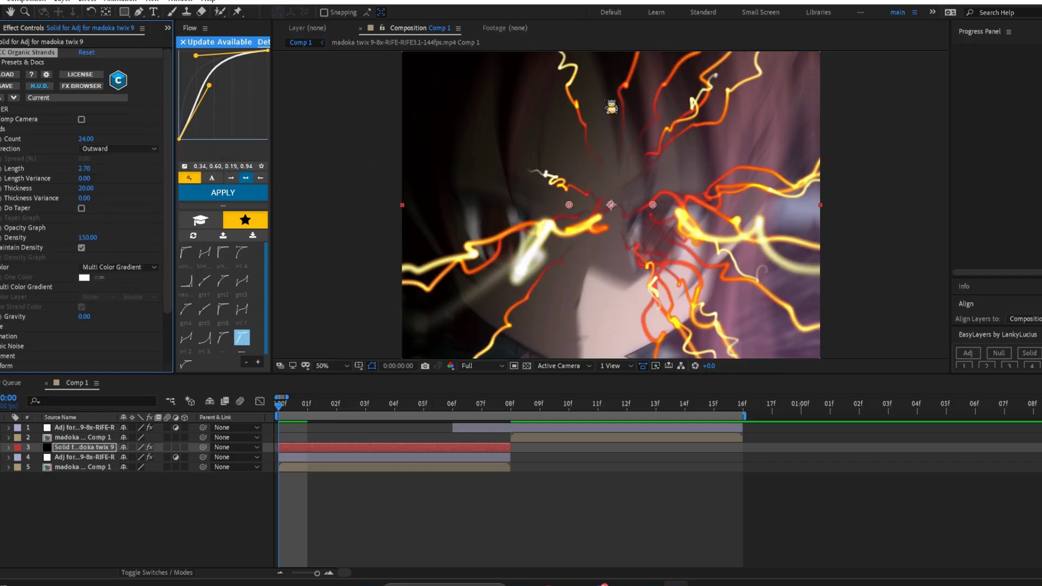
click(121, 151)
click(138, 290)
drag(301, 414, 135, 407)
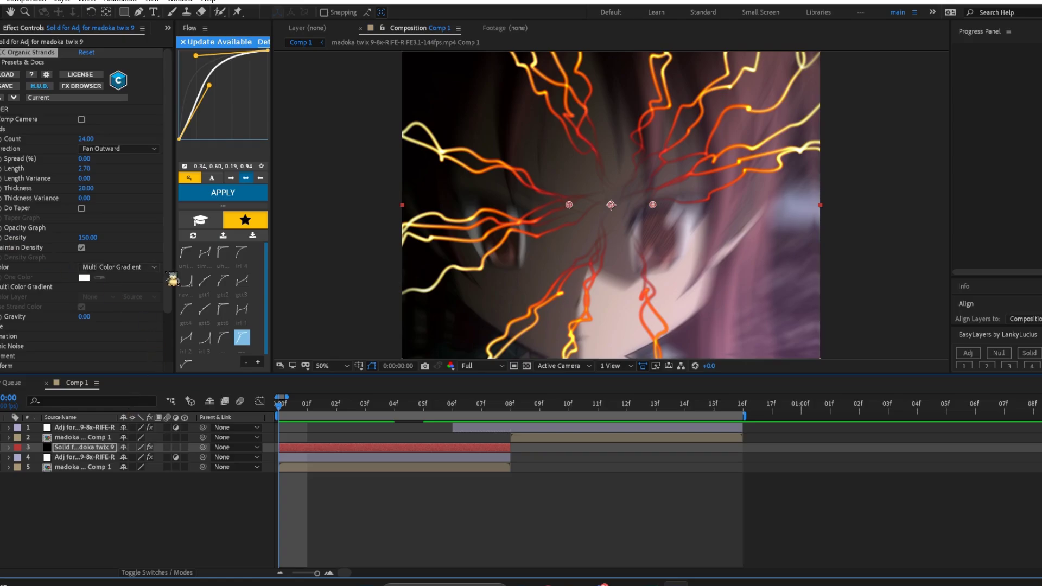
click(122, 150)
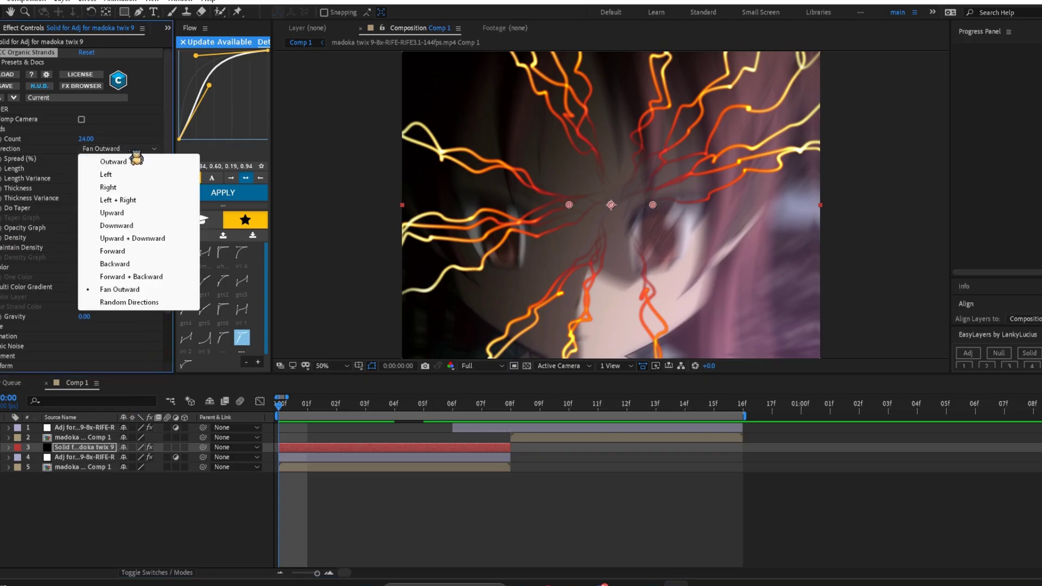
click(12, 158)
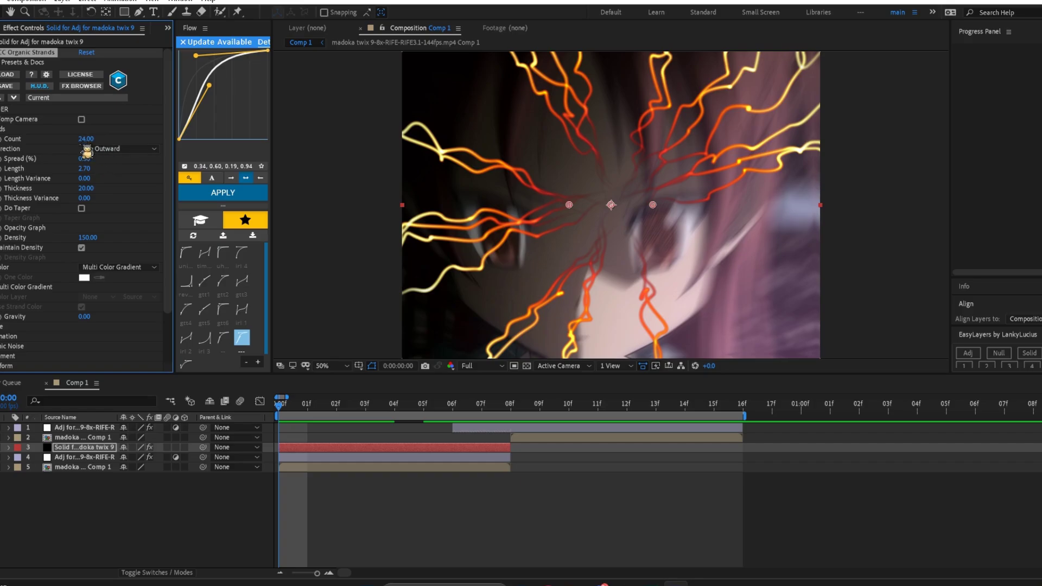
Set the organic strands' count to 22, spread to 4%, length to 1.60 and density to 60
drag(84, 141, 90, 141)
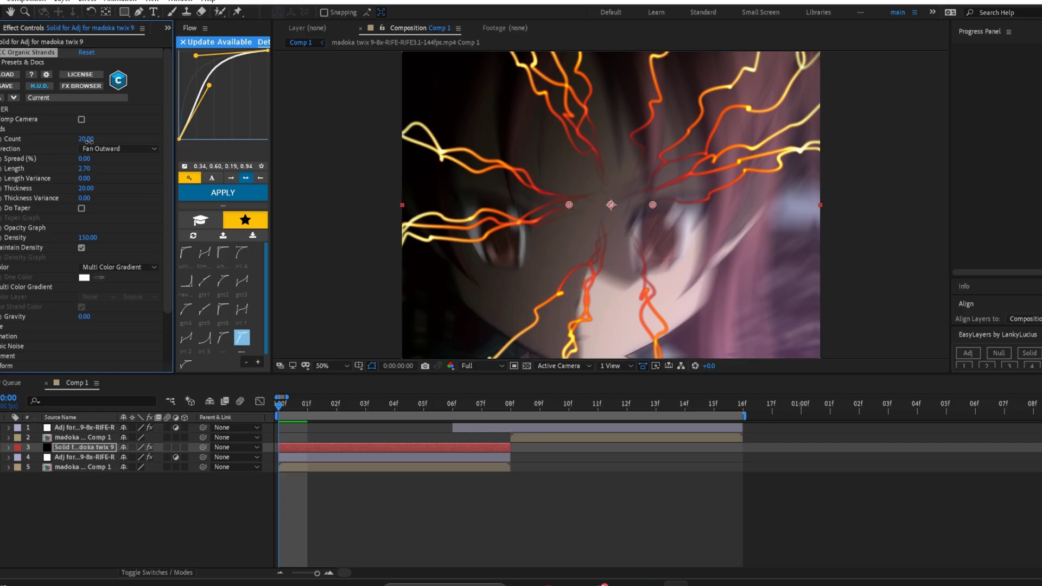
drag(89, 141, 70, 158)
click(85, 169)
key(Return)
drag(89, 166, 82, 166)
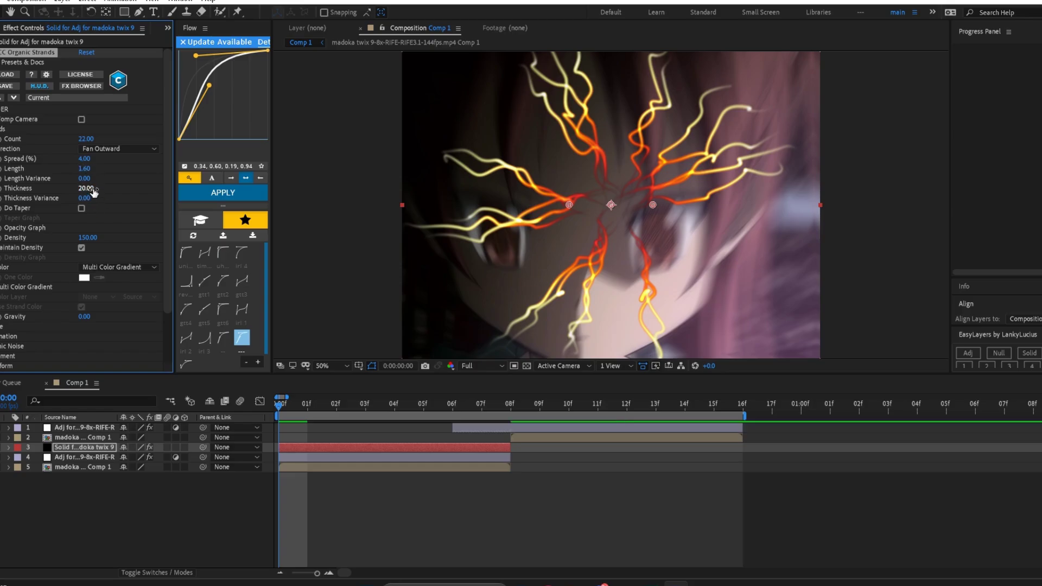
drag(90, 188, 91, 188)
drag(79, 237, 106, 235)
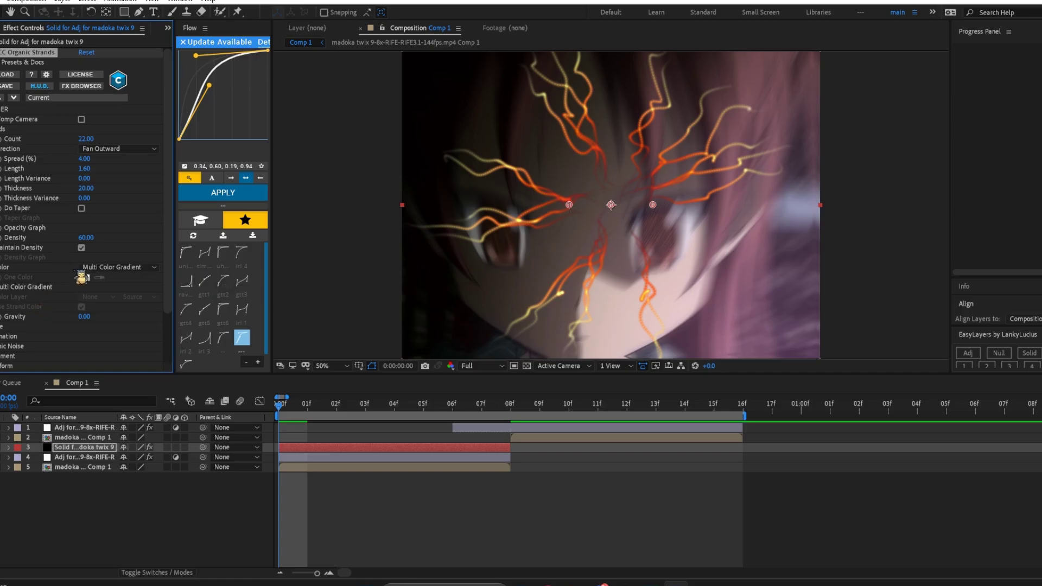
Switch the strands' color mode to One Color and make that color pure red, FF0000
click(105, 267)
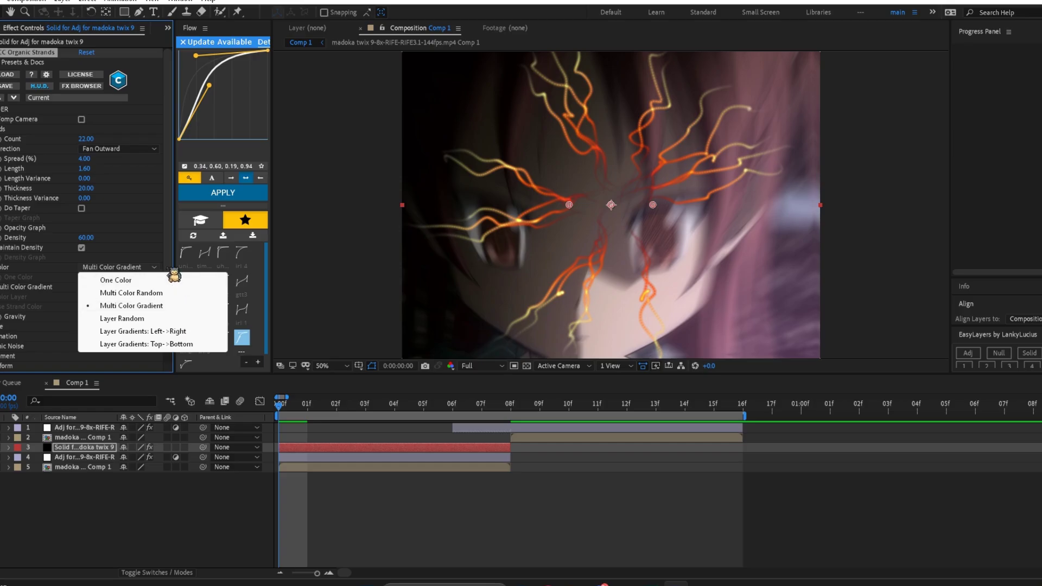
click(94, 280)
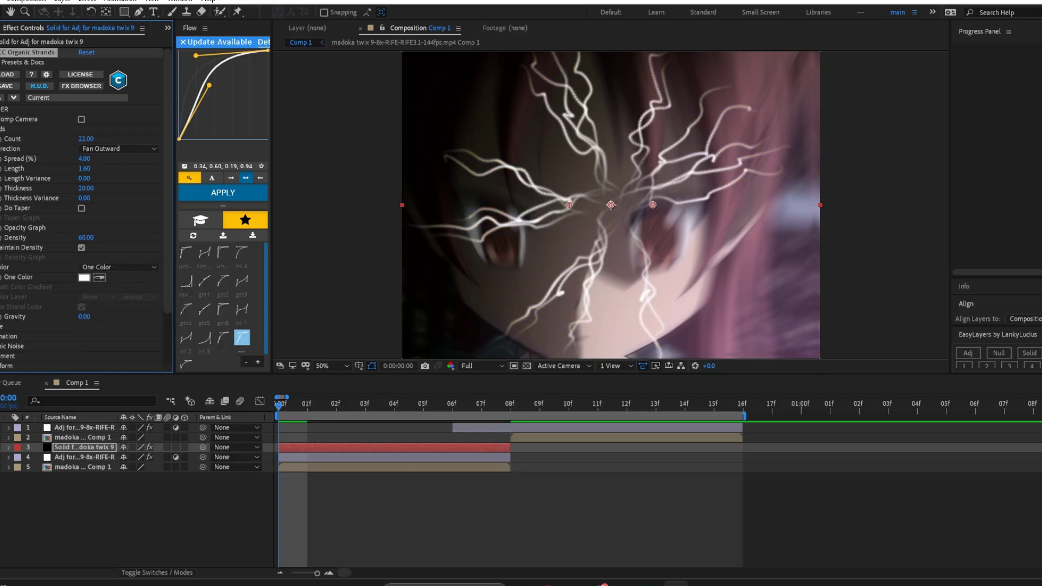
click(84, 277)
click(890, 279)
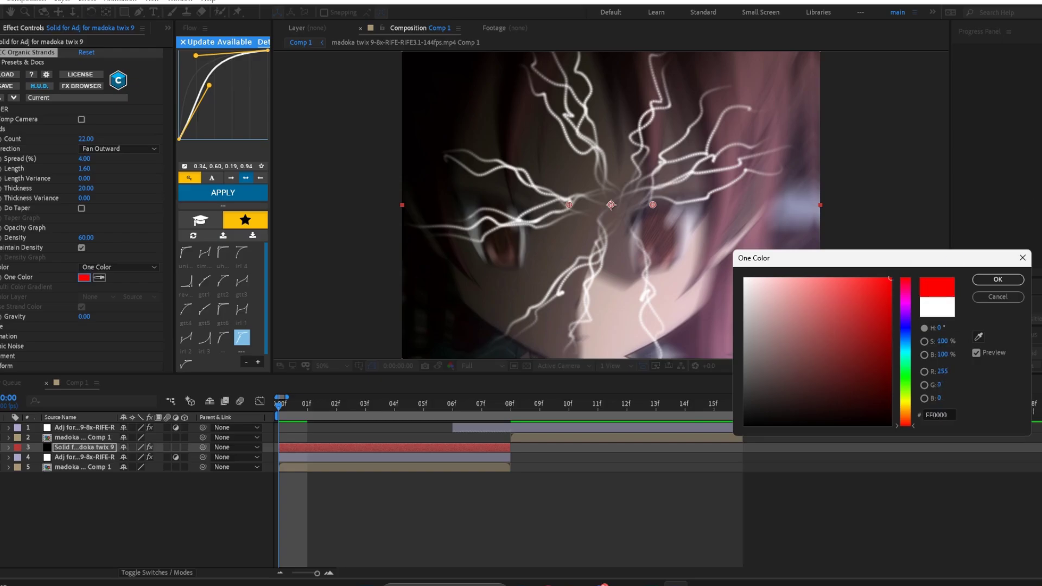
click(1003, 280)
Set the strand source's Scale X to 310.01, Scale Y to 419 and Scale Z to 252
scroll(82, 206, down, 2)
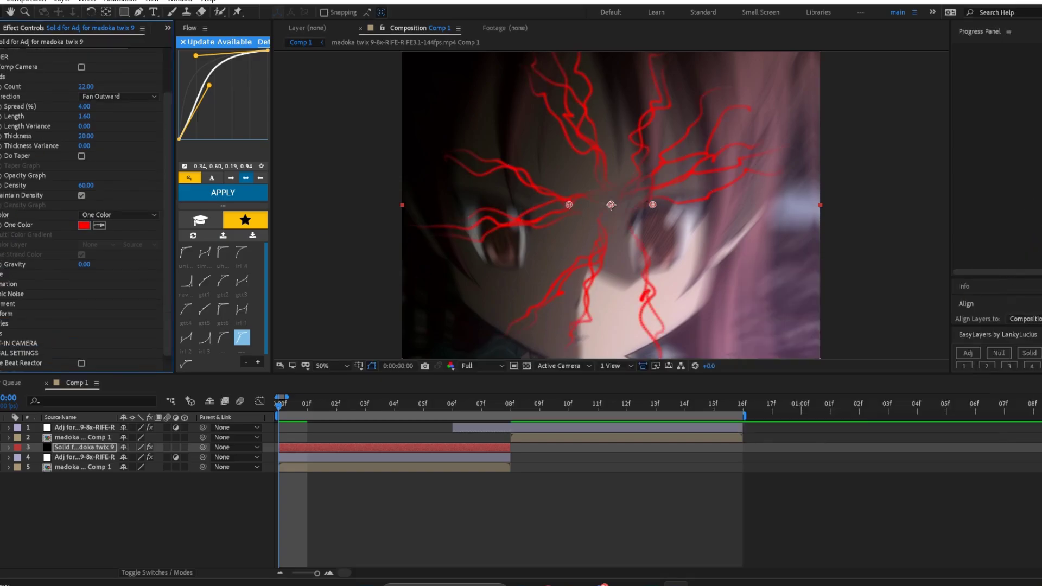
scroll(16, 285, down, 5)
drag(117, 186, 148, 214)
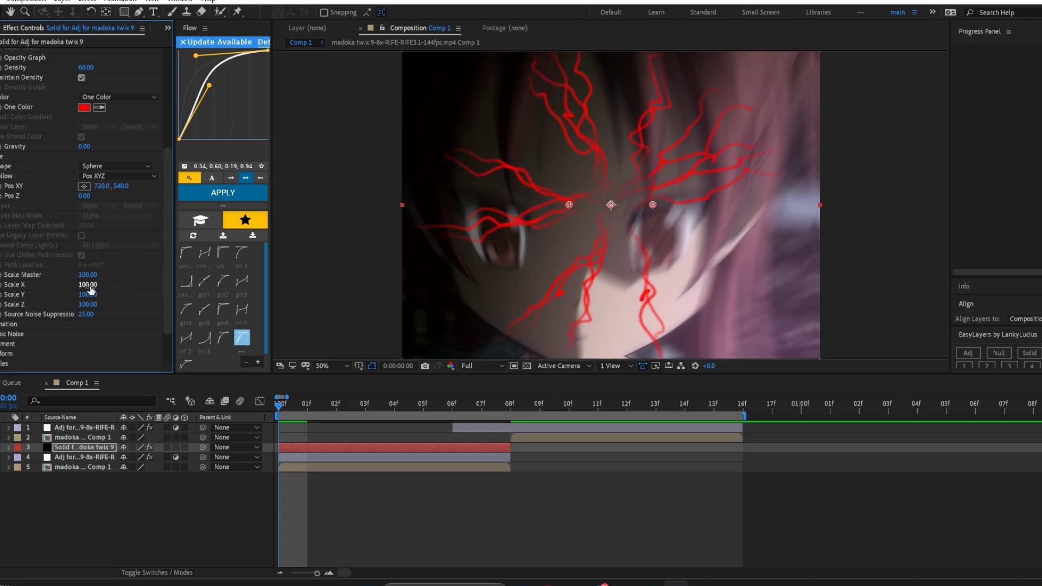
drag(113, 284, 681, 208)
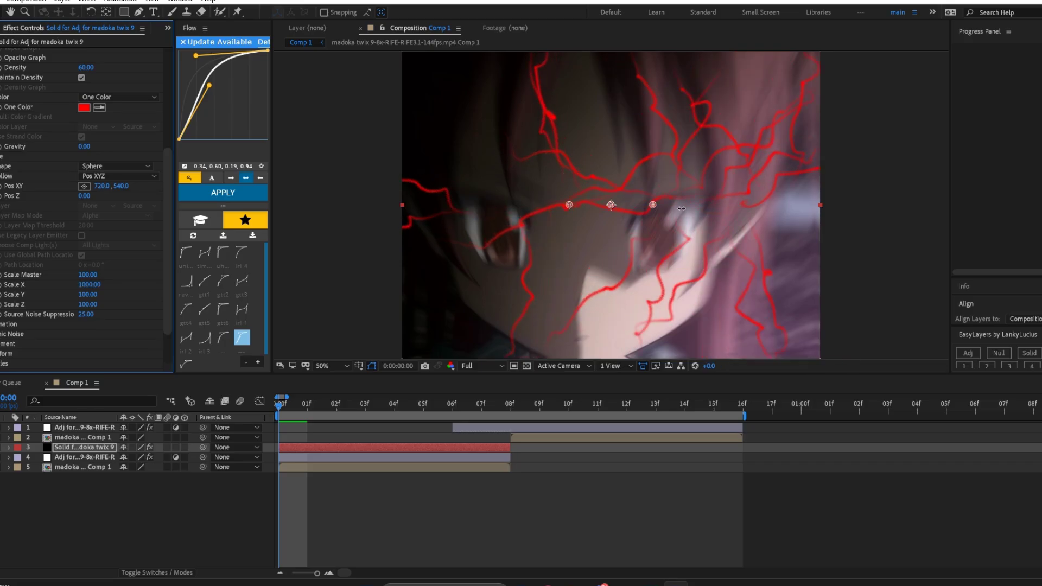
drag(364, 227, 121, 321)
Enable the strands' destination point, placing the source at about 2, 1064 and the destination at about 1438, 360
scroll(54, 323, down, 1)
click(1, 298)
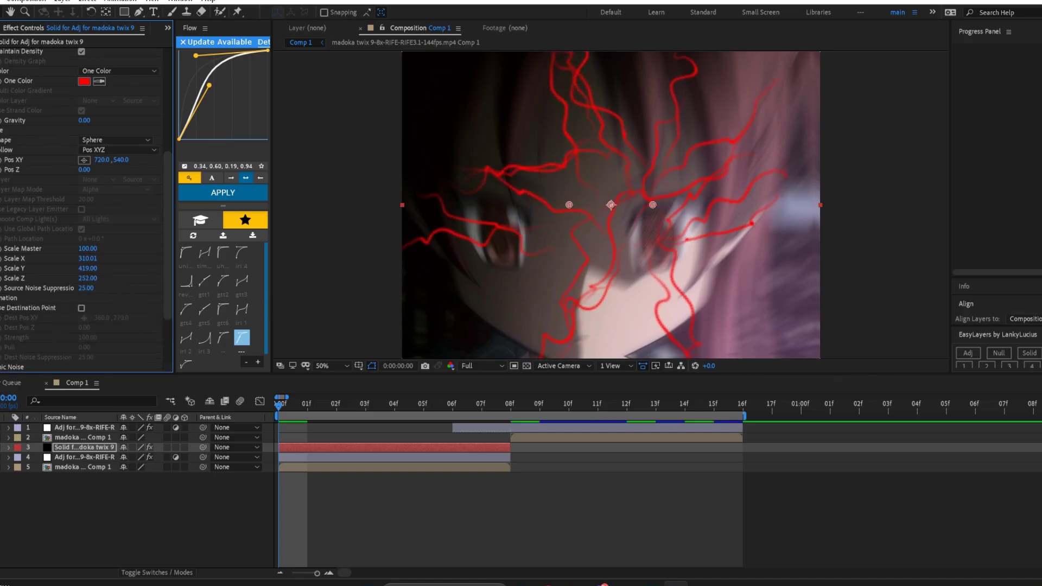
scroll(29, 299, down, 1)
click(81, 282)
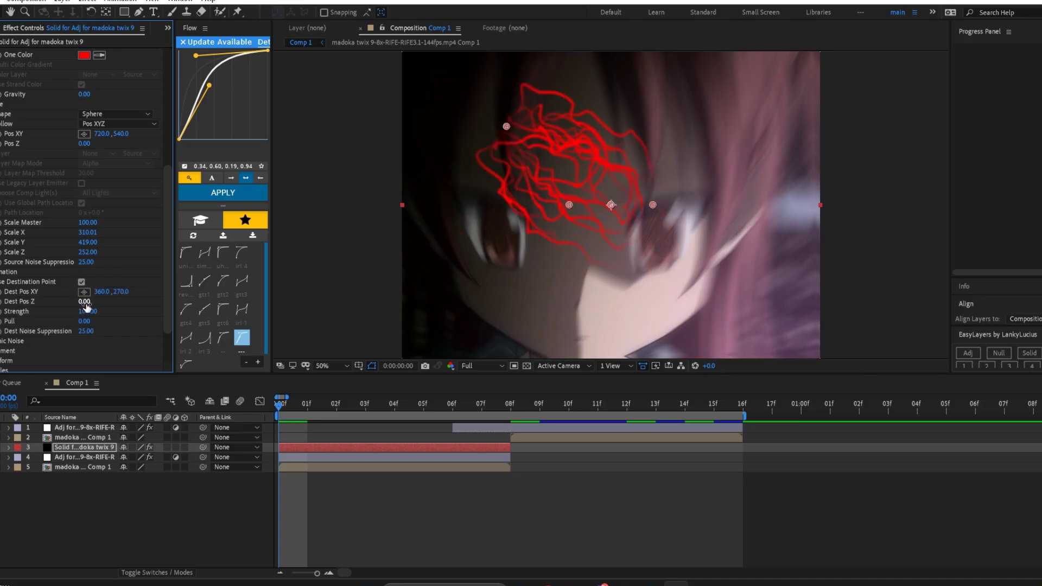
drag(507, 132, 827, 142)
drag(660, 212, 406, 368)
drag(819, 147, 827, 164)
Set the destination point's Z position to 0.13, strength to 90.20, pull to 64 and noise suppression to 32
scroll(16, 248, down, 3)
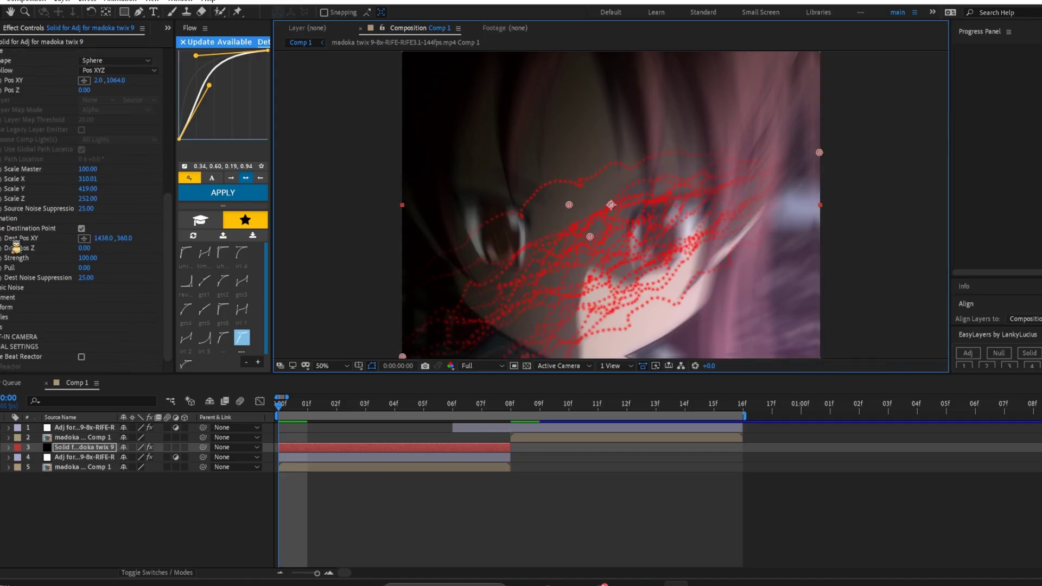
click(1, 297)
click(1, 287)
scroll(40, 305, down, 1)
scroll(79, 200, up, 1)
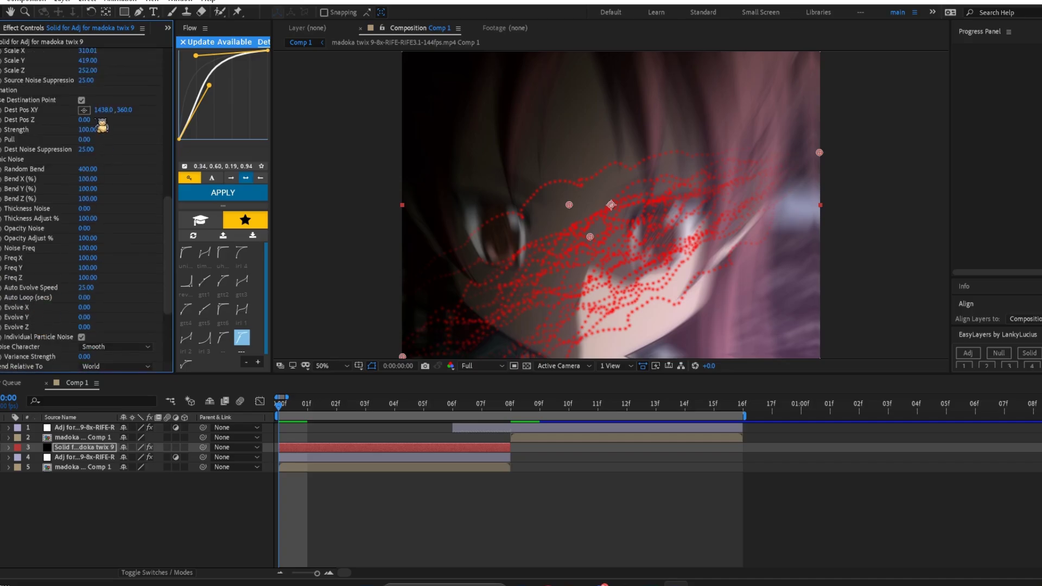
drag(85, 119, 158, 131)
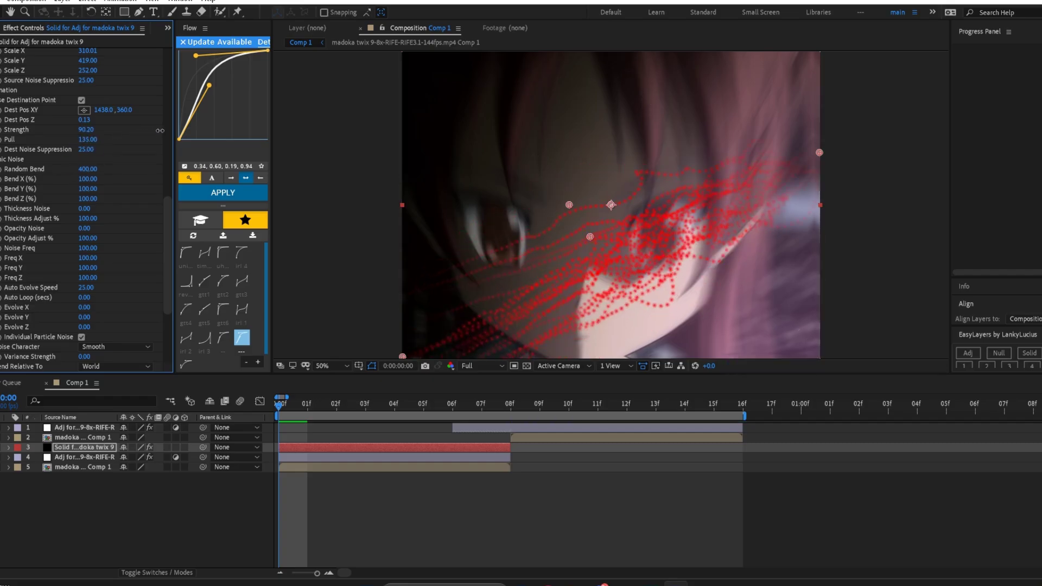
mouse_move(85, 138)
mouse_down()
mouse_move(305, 121)
mouse_move(95, 110)
mouse_up()
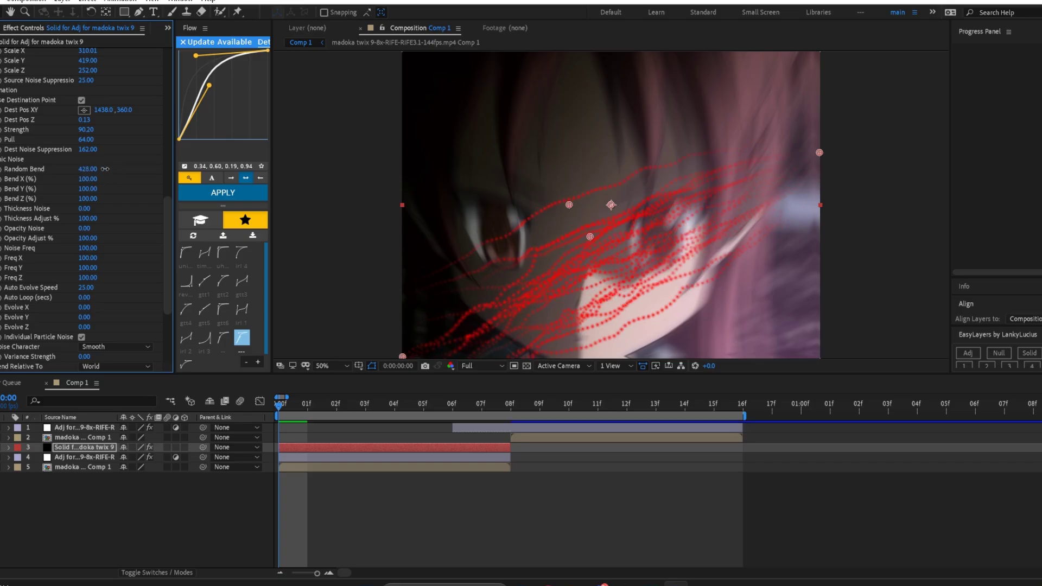
drag(133, 168, 211, 171)
drag(86, 149, 14, 149)
Set the organic noise's Random Bend to 617, Bend X to 129%, Bend Y to 181%, Freq X to 46 and Evolve X to 94
drag(86, 169, 135, 187)
scroll(111, 215, down, 1)
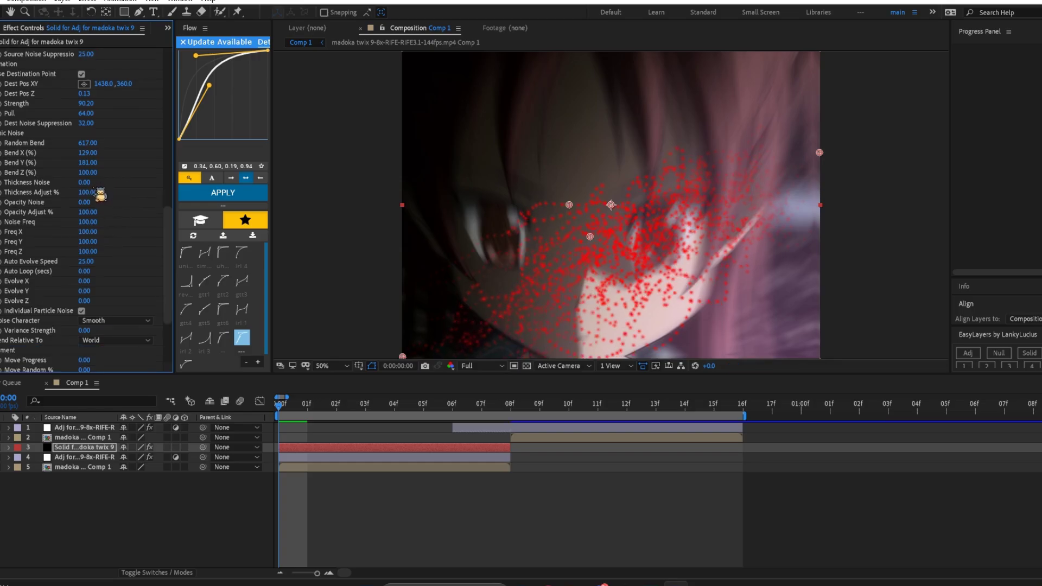
drag(91, 234, 56, 231)
scroll(82, 255, down, 1)
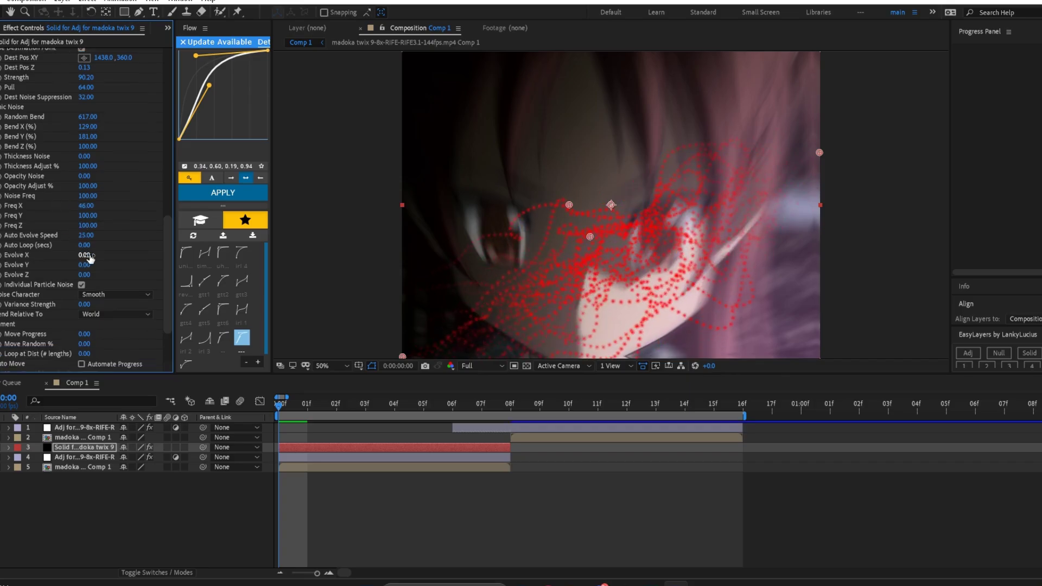
drag(106, 254, 139, 250)
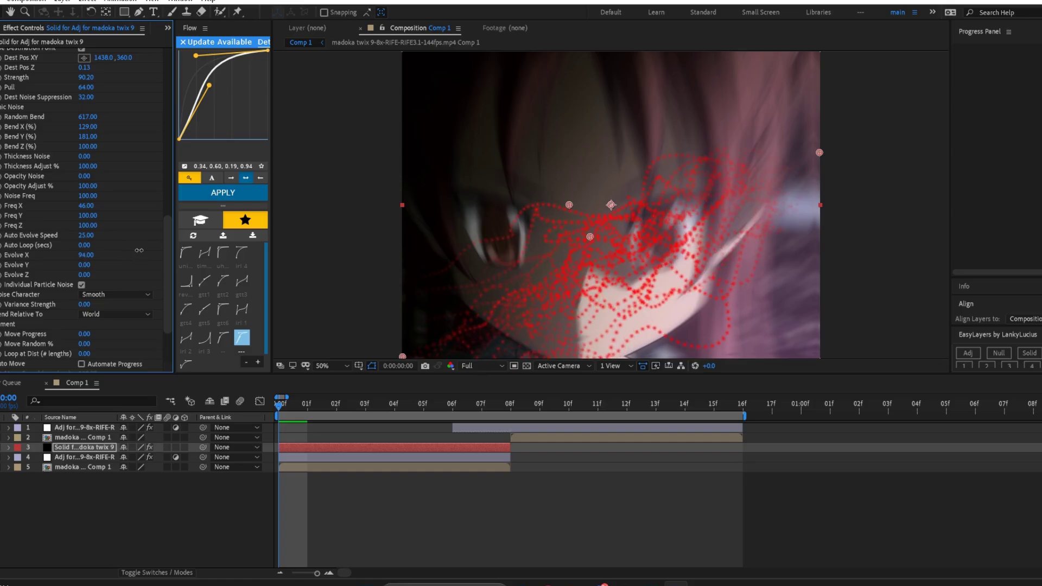
Set the noise's Variance Strength to -1, and the movement's Move Random to 67% and Loop at Dist to 0.38
scroll(126, 254, down, 2)
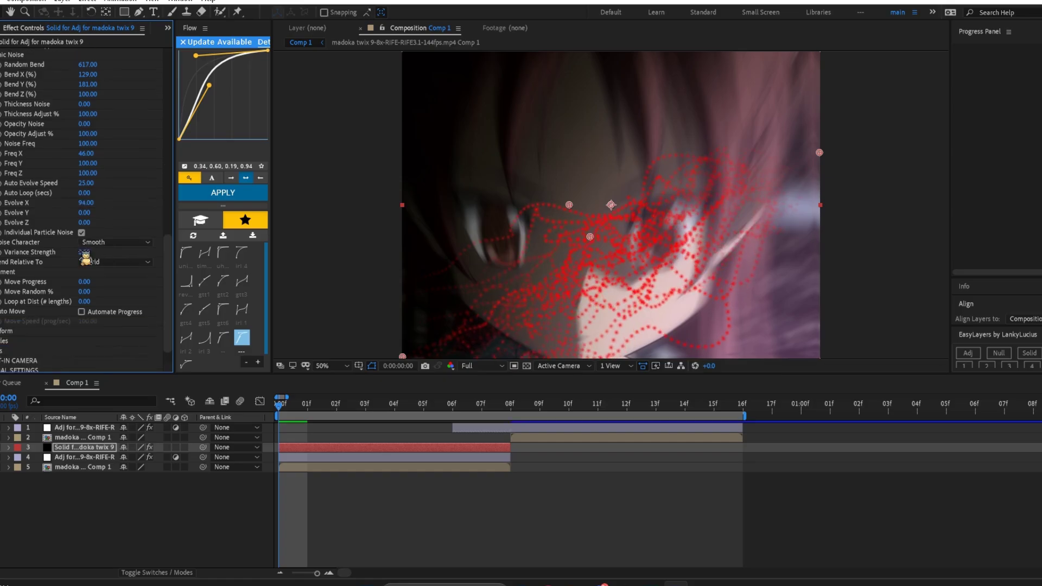
mouse_move(100, 252)
mouse_down()
mouse_move(47, 243)
mouse_move(82, 251)
mouse_up()
scroll(88, 252, down, 1)
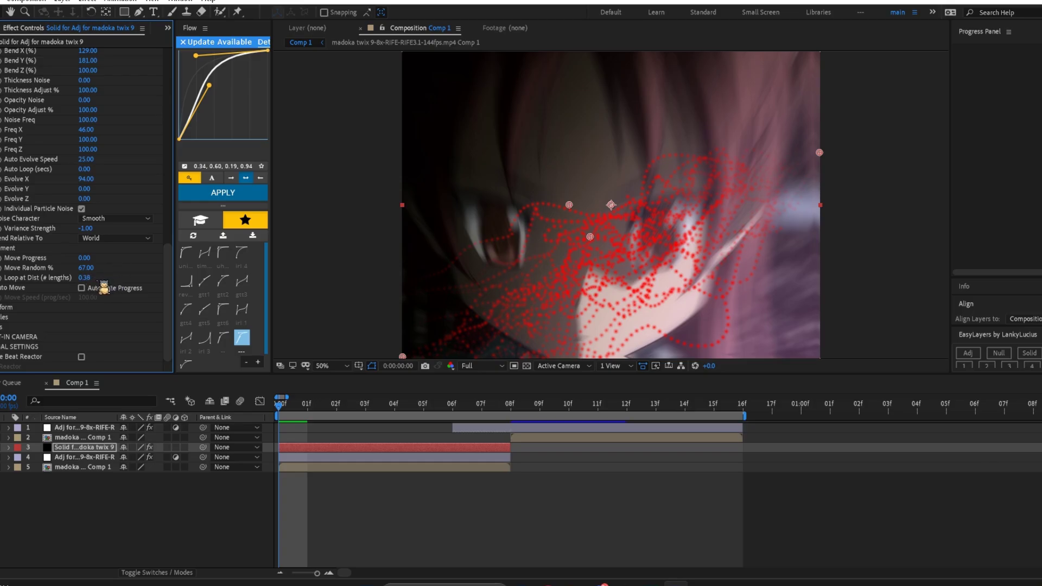
Try a Global Scale of 116 for the strands, restore it to 100 and set Rotate X to -10°
click(2, 307)
scroll(33, 318, down, 2)
drag(82, 256, 100, 263)
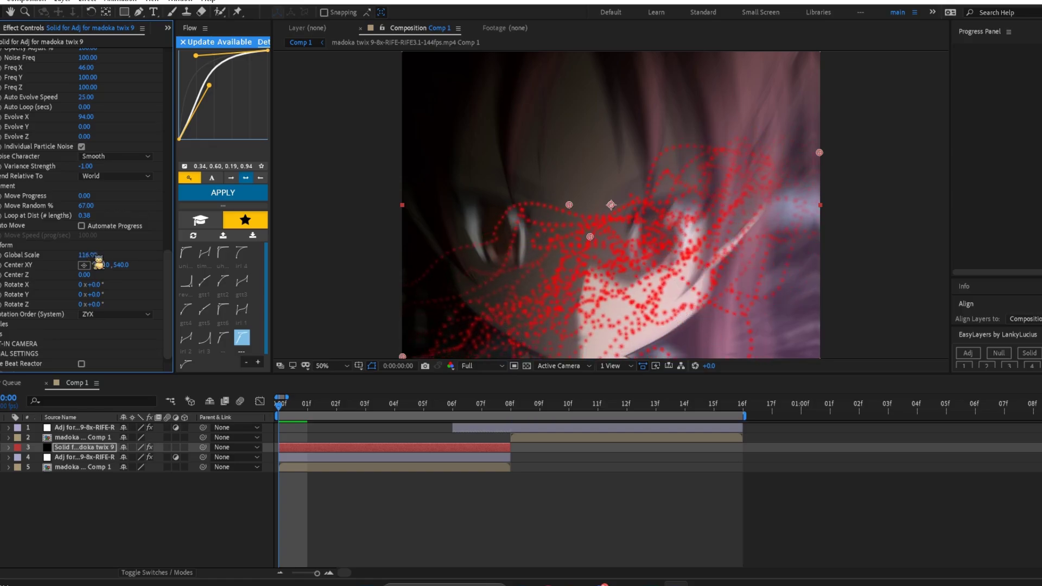
key(Return)
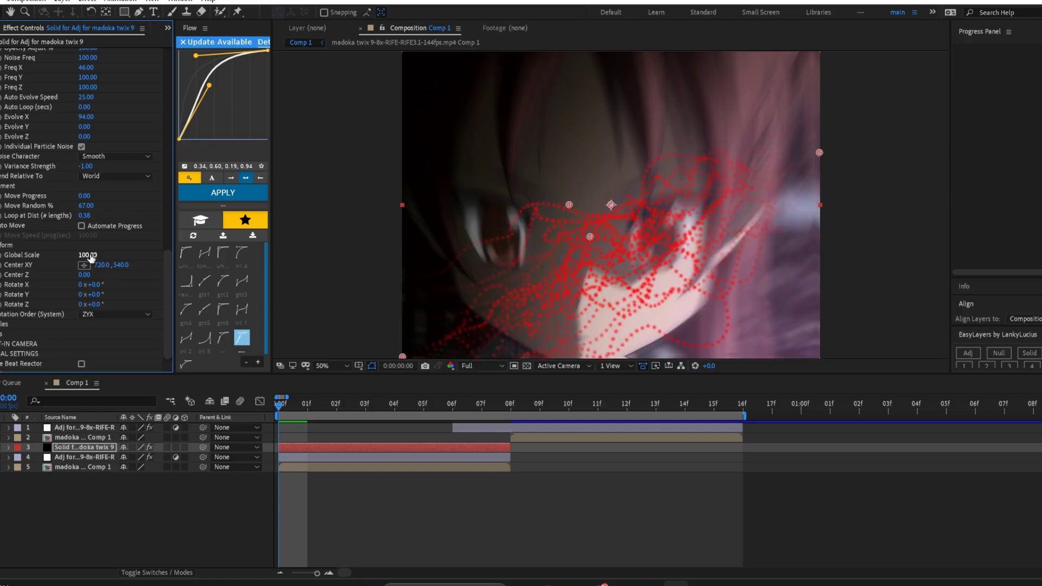
drag(114, 284, 89, 283)
Try adjusting the blurriness and opacity of the organic strands' particle image
scroll(11, 317, down, 1)
click(2, 317)
scroll(40, 309, down, 4)
drag(82, 271, 110, 271)
drag(202, 268, 280, 269)
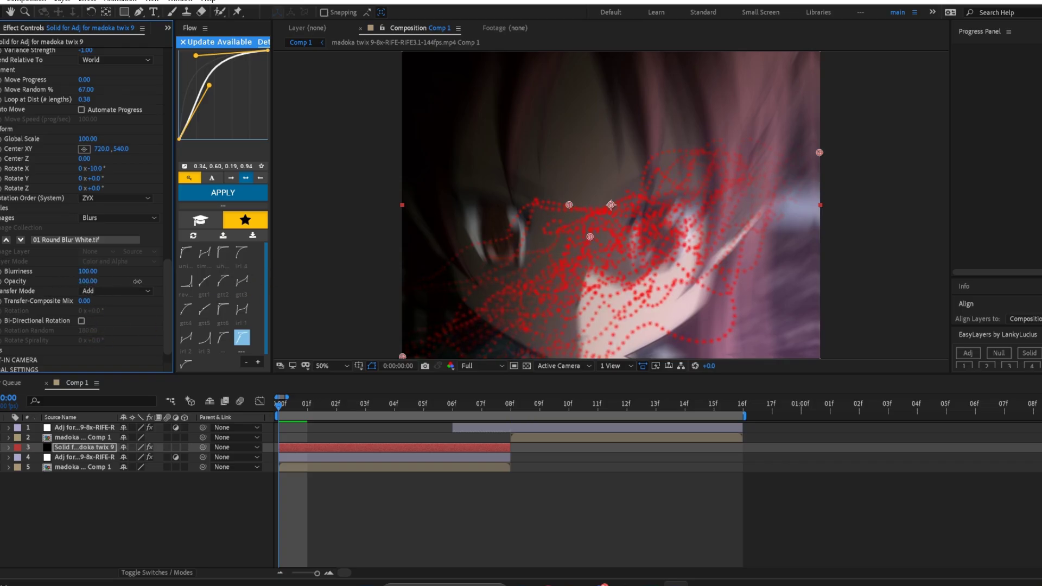
scroll(151, 290, down, 2)
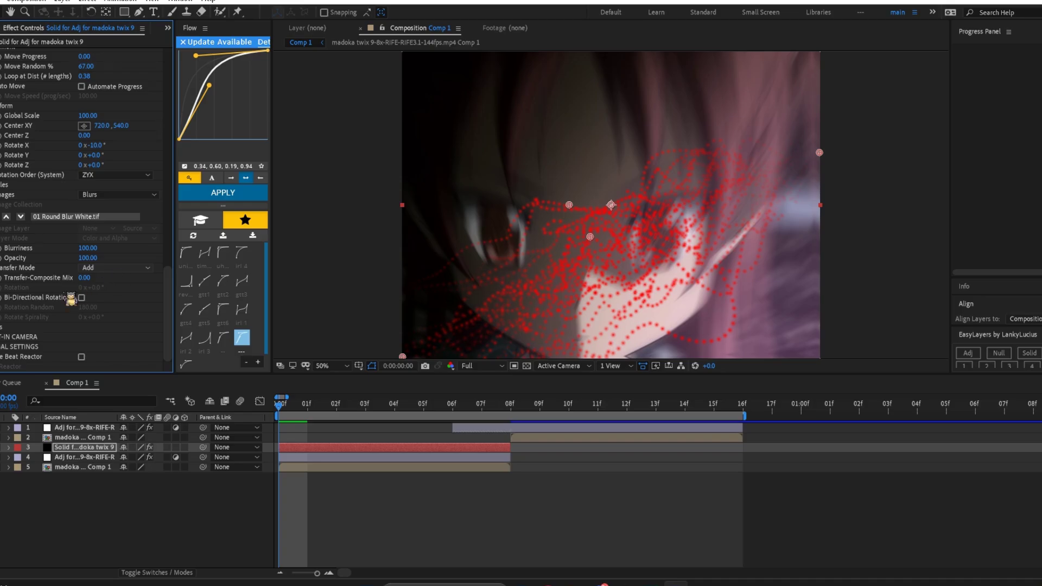
Set the organic strands' Count to 1, Length to 4.50 and Density to 40
scroll(151, 289, down, 4)
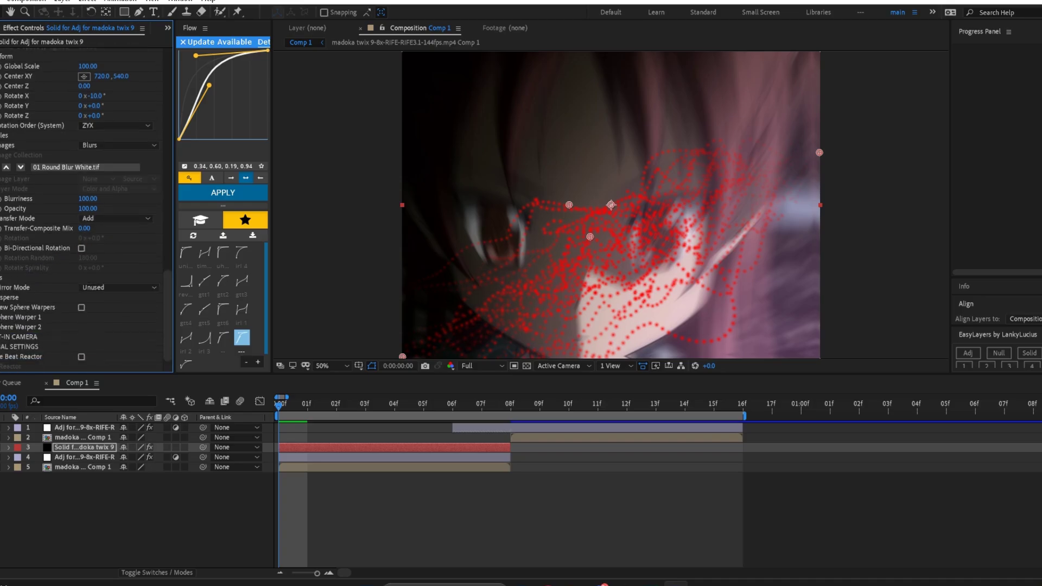
scroll(37, 214, up, 20)
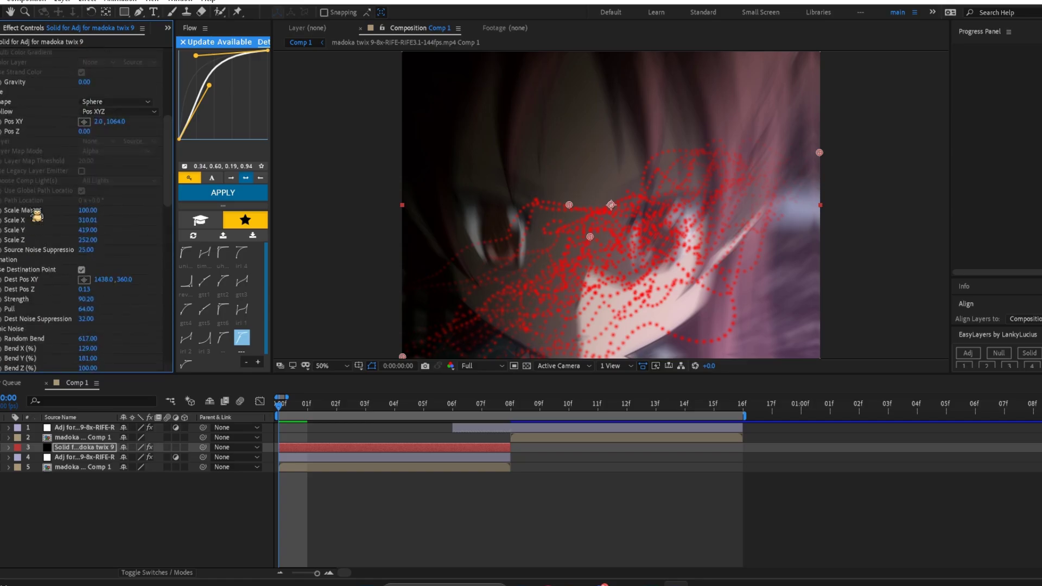
scroll(36, 215, up, 20)
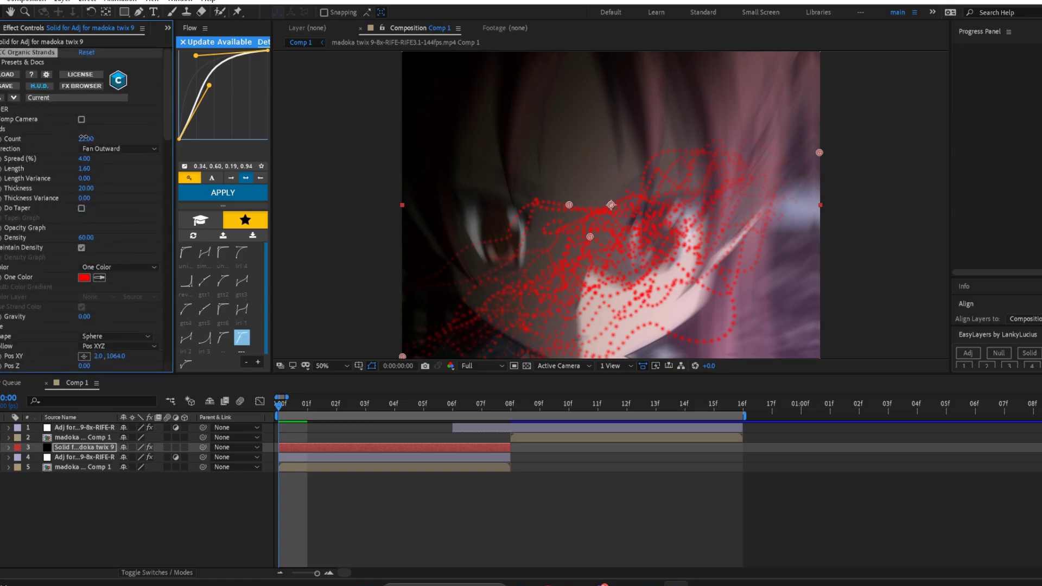
drag(84, 137, 66, 137)
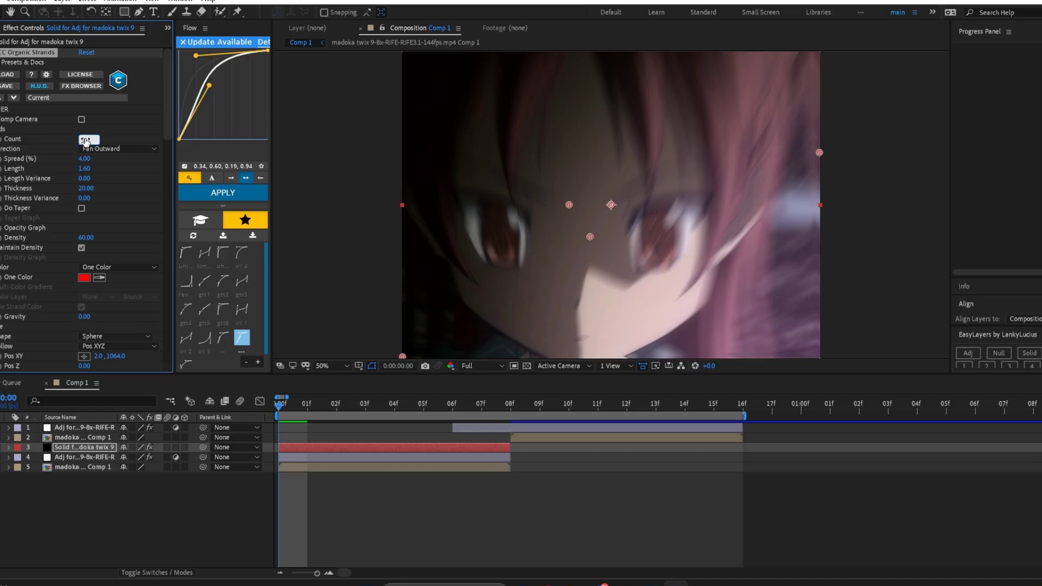
drag(87, 169, 123, 166)
drag(137, 165, 137, 170)
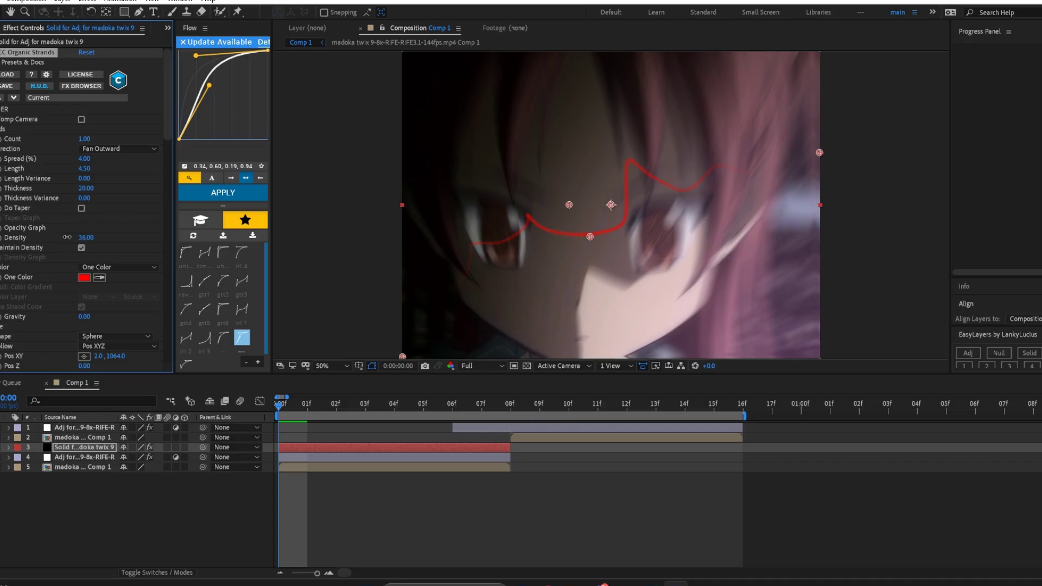
click(82, 209)
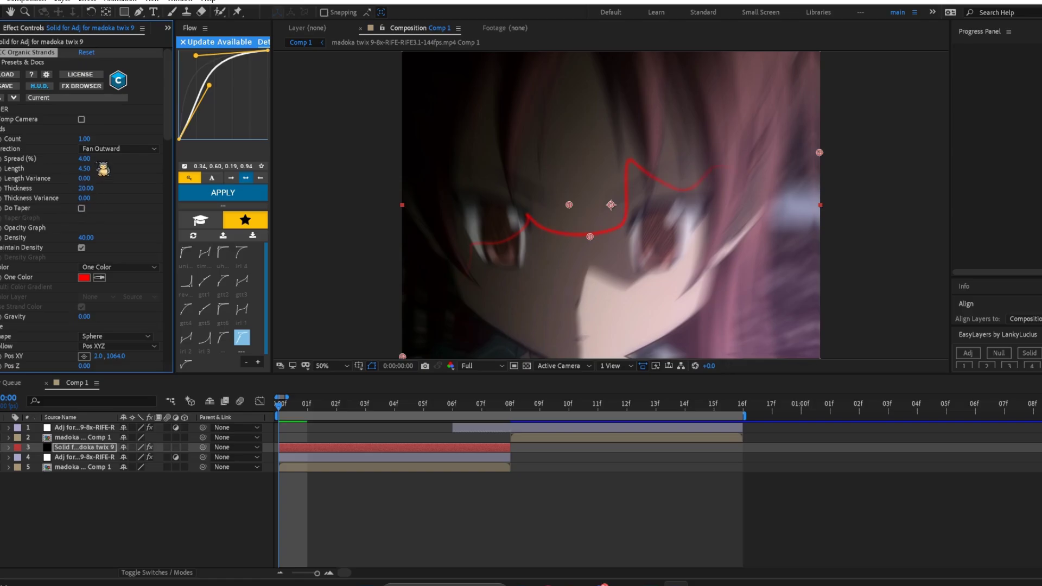
Keyframe the strands' Count from 0 at the first frame to 21 at frame 7, easing it with the 0.34, 0.60, 0.19, 0.94 curve
drag(93, 143, 84, 143)
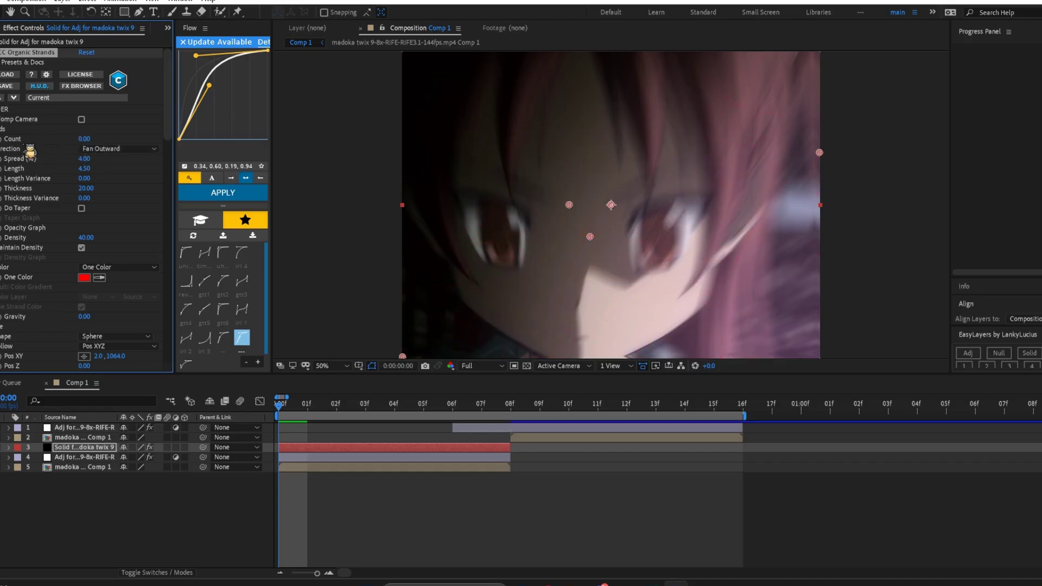
click(500, 411)
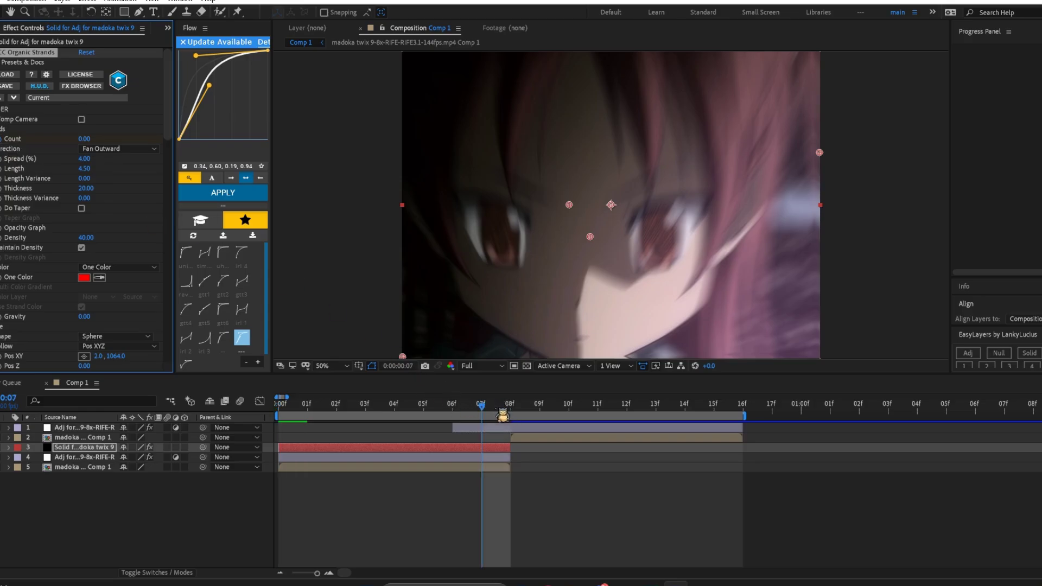
click(88, 139)
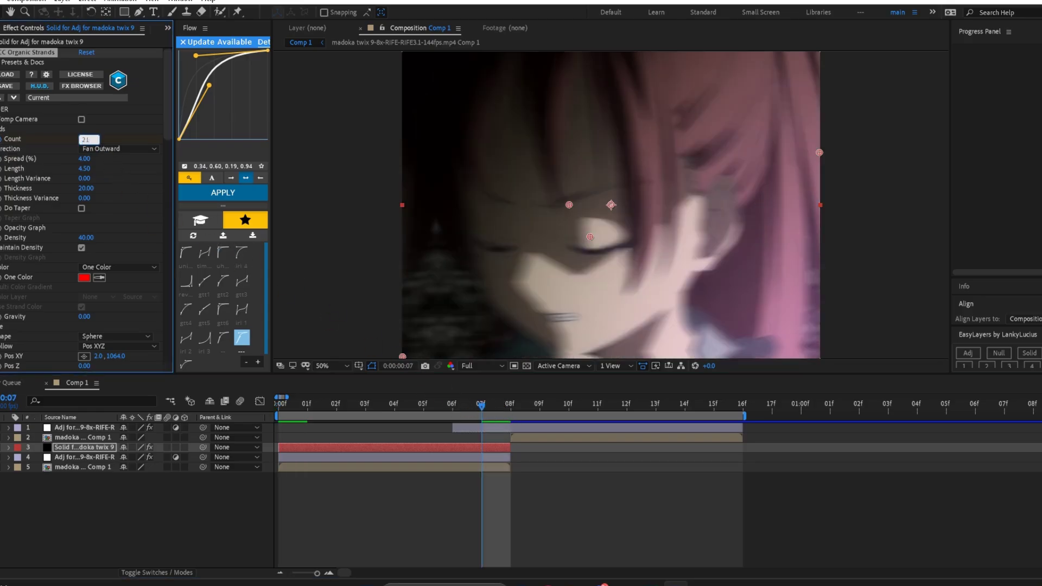
key(Return)
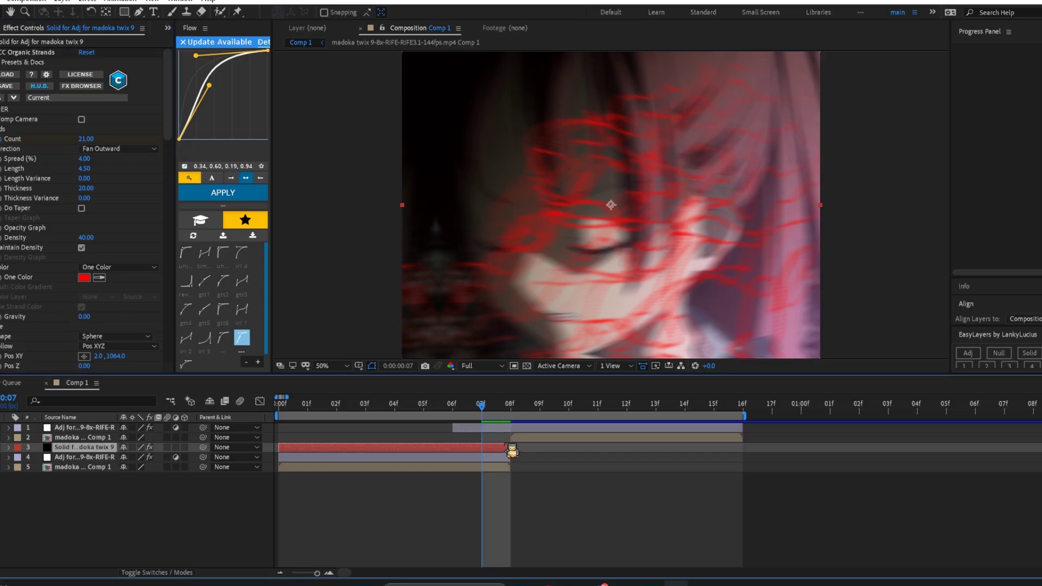
key(u)
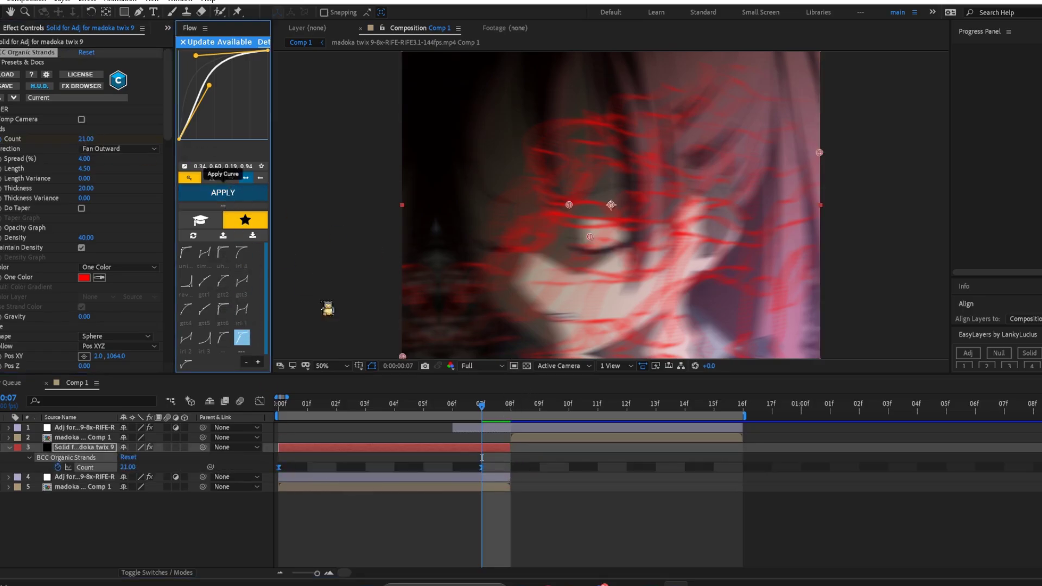
Preview the strands' animation from the start of the composition and scrub through it to frame 7
click(290, 406)
key(space)
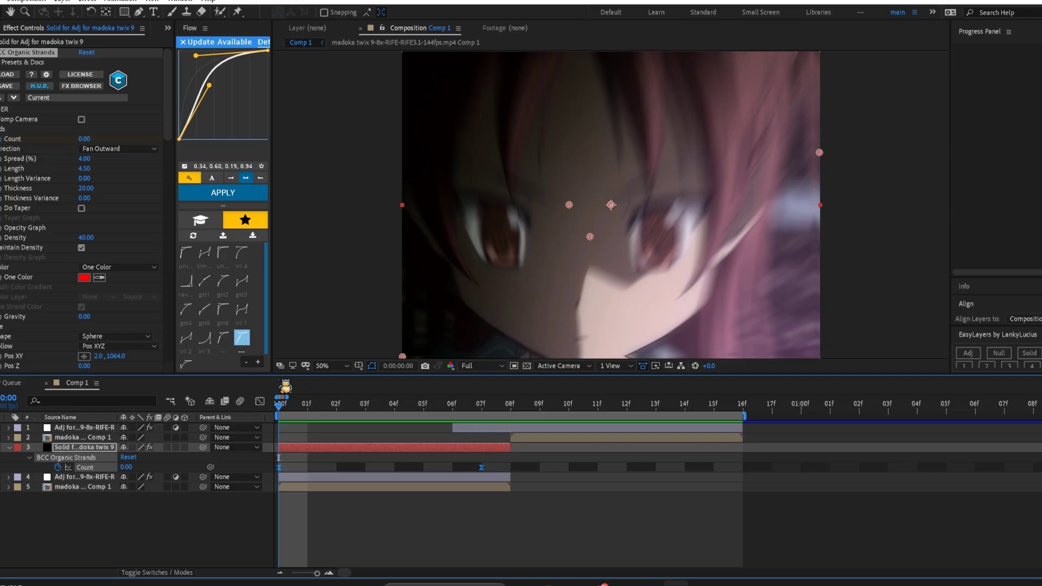
drag(320, 413, 485, 442)
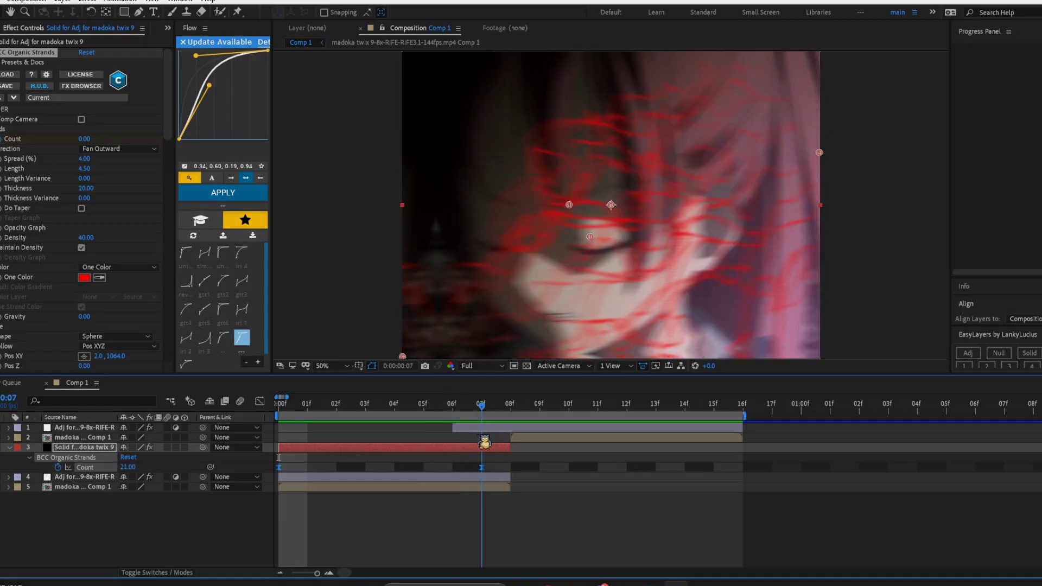